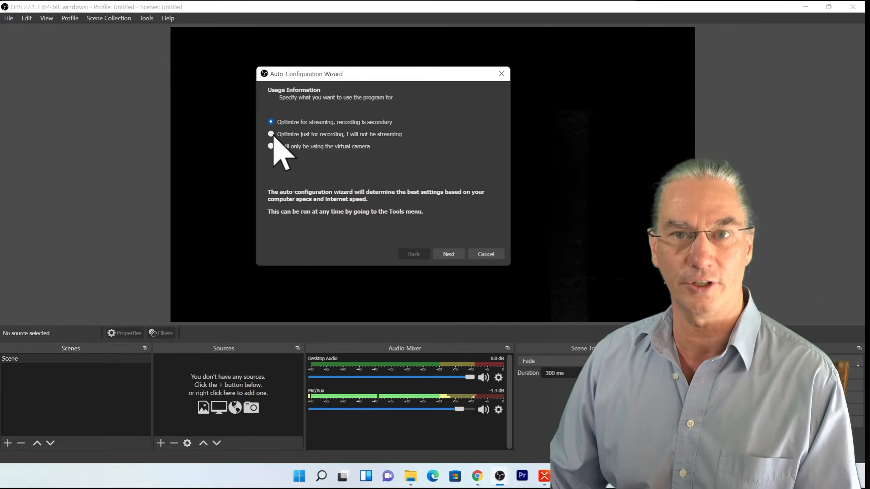
Complete the auto-configuration wizard optimized just for recording, using the current 2561x1440 canvas resolution and 60 FPS
click(449, 254)
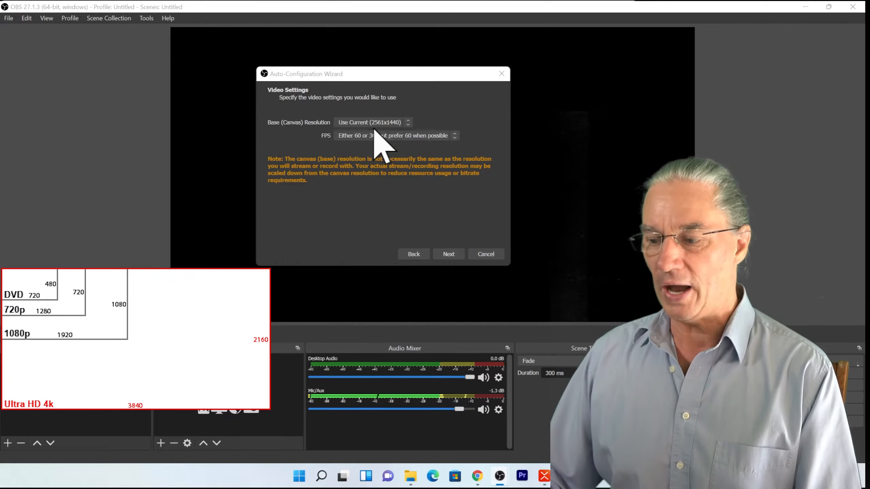
click(407, 124)
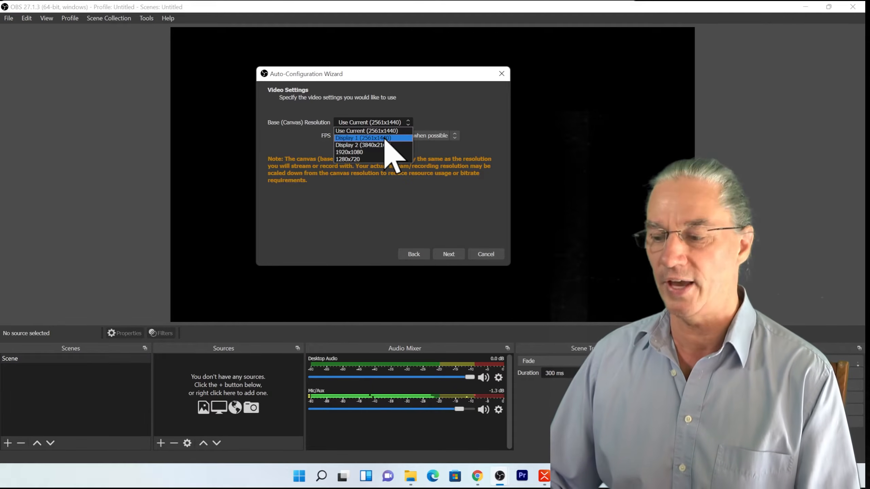
click(399, 131)
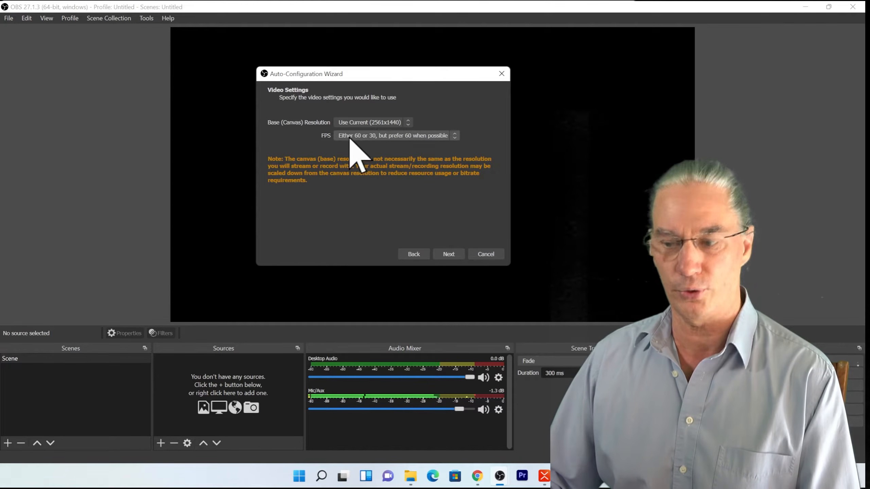
click(451, 136)
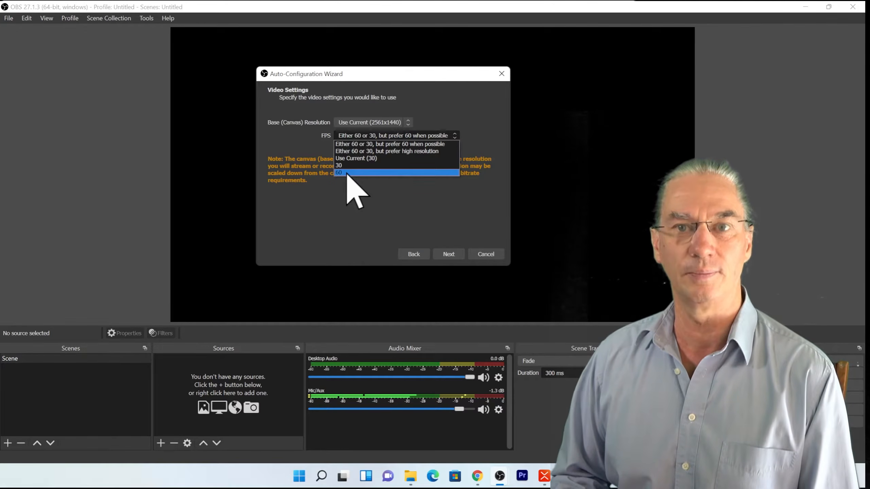
click(452, 254)
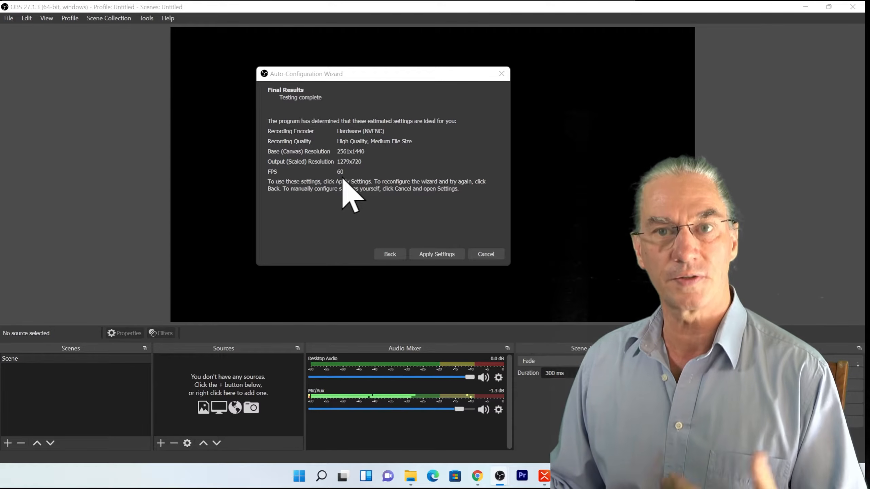
click(144, 18)
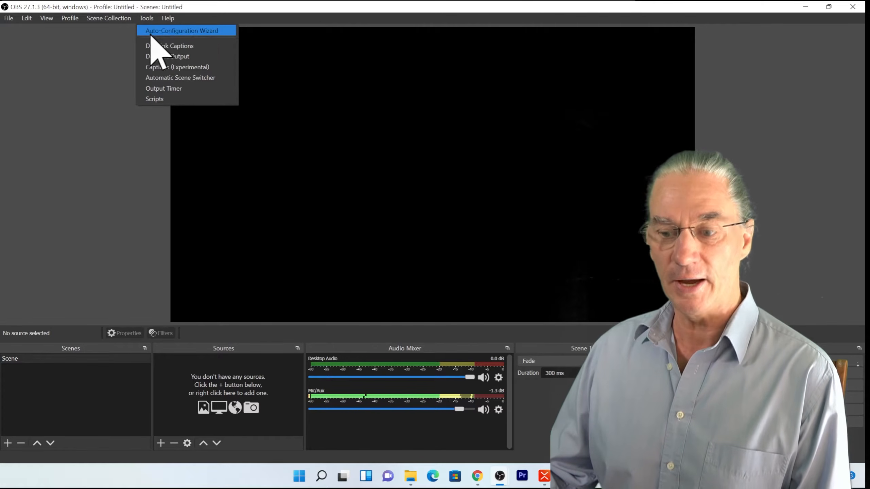
Set the output (scaled) resolution to 2560x1440 in the video settings and save the change
mouse_move(11, 19)
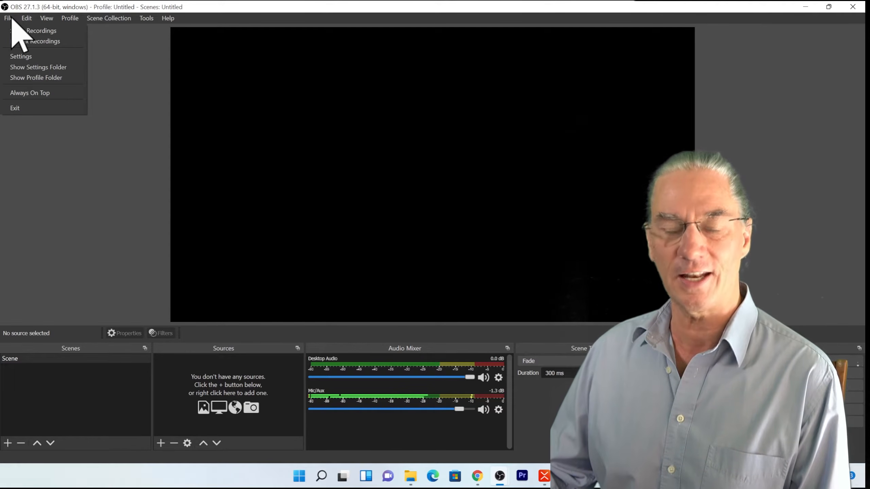
click(23, 56)
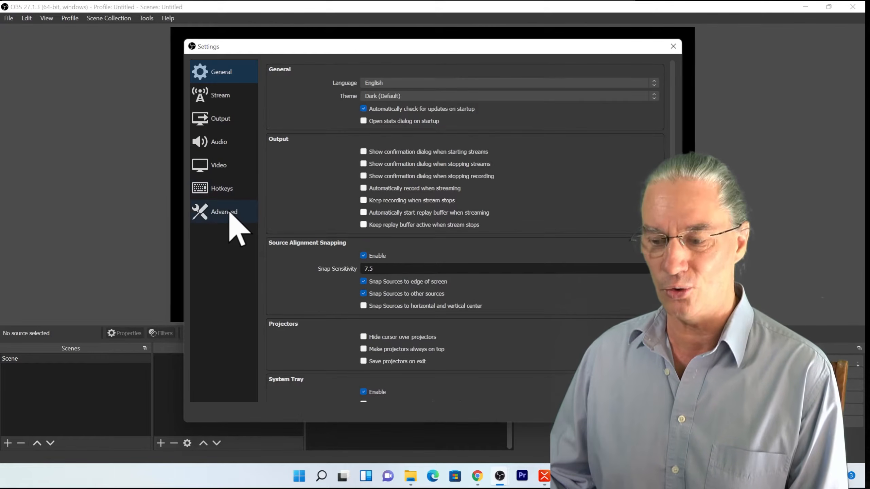
click(224, 166)
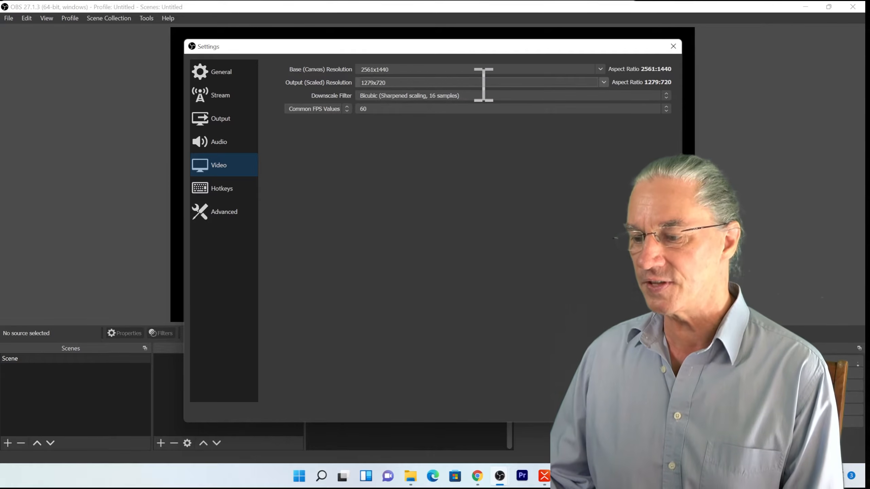
click(604, 82)
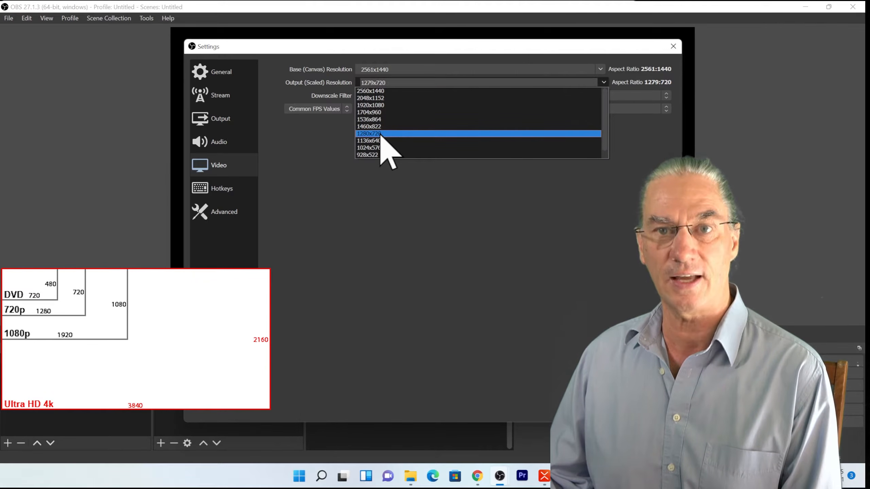
click(372, 92)
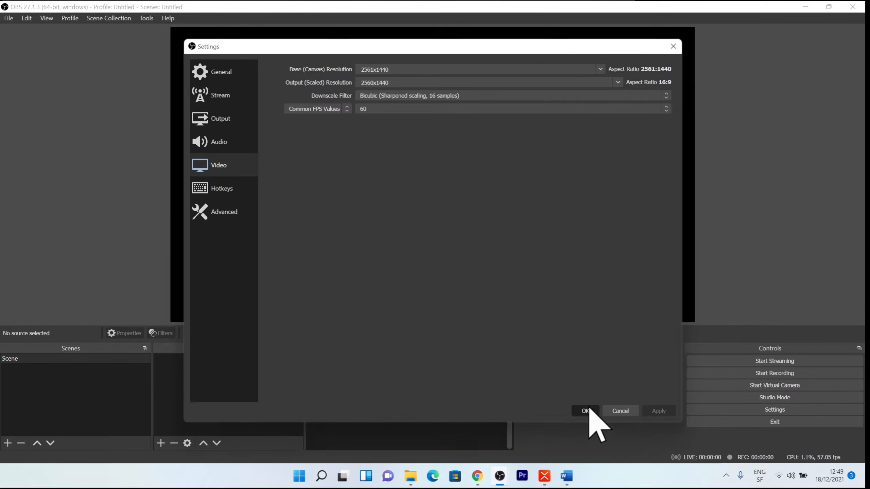
click(590, 414)
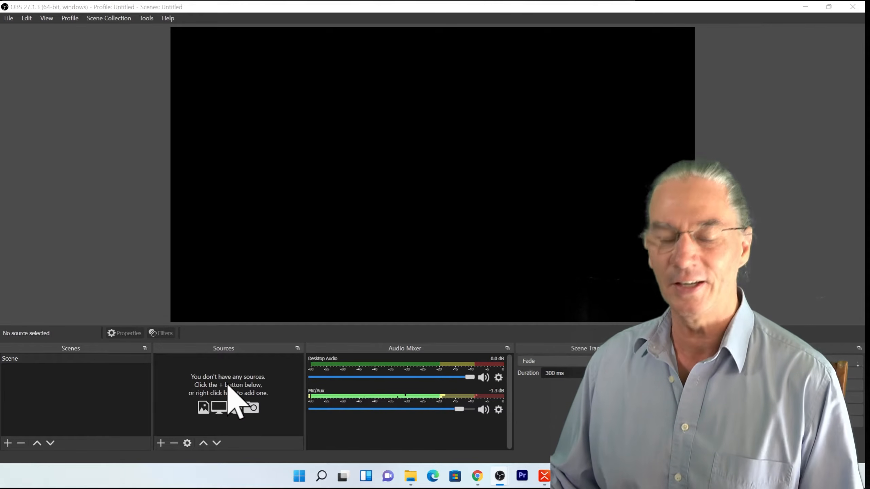
Add a new Display Capture source for the primary monitor, with automatic capture method and the cursor captured
click(161, 443)
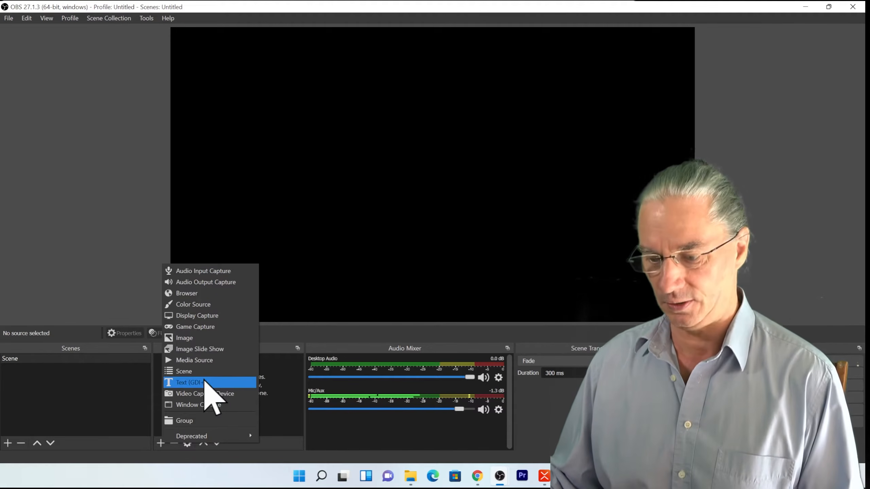
click(204, 319)
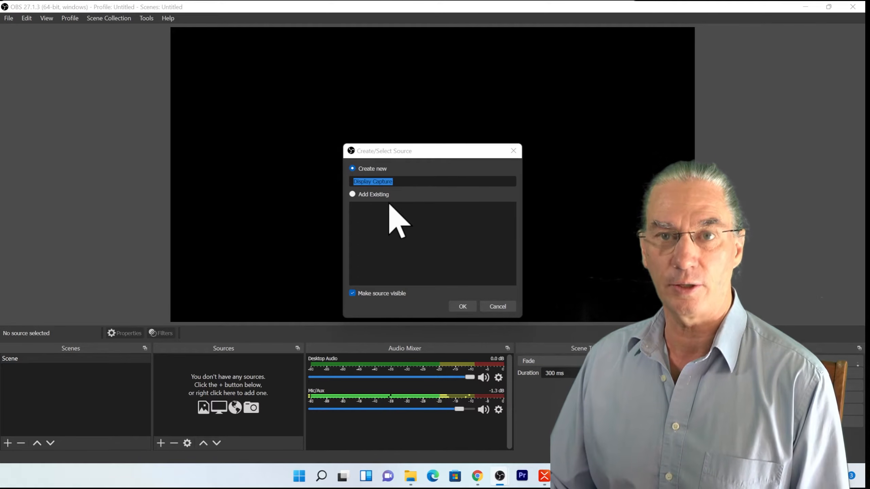
click(463, 306)
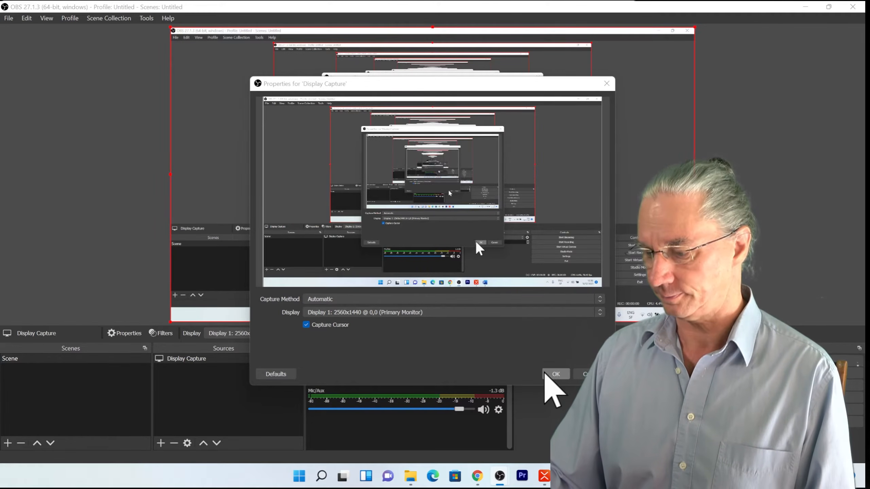
click(548, 374)
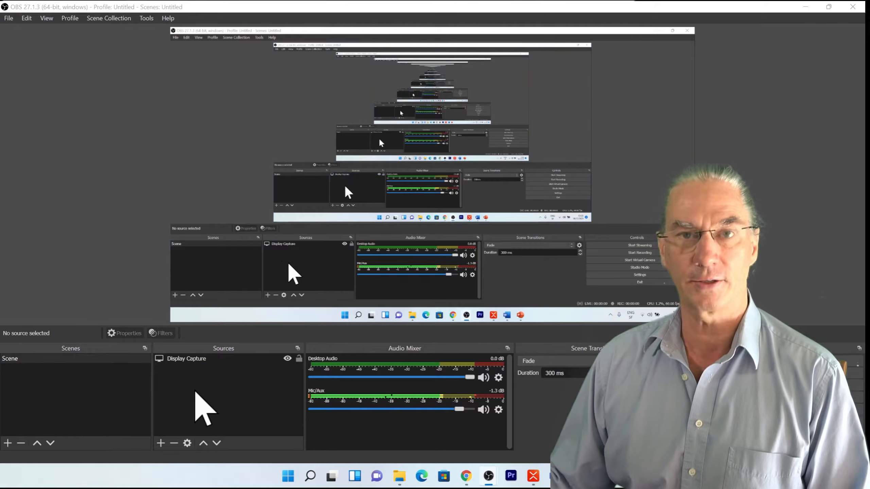
Add a new Audio Input Capture source that uses the Default device
click(160, 443)
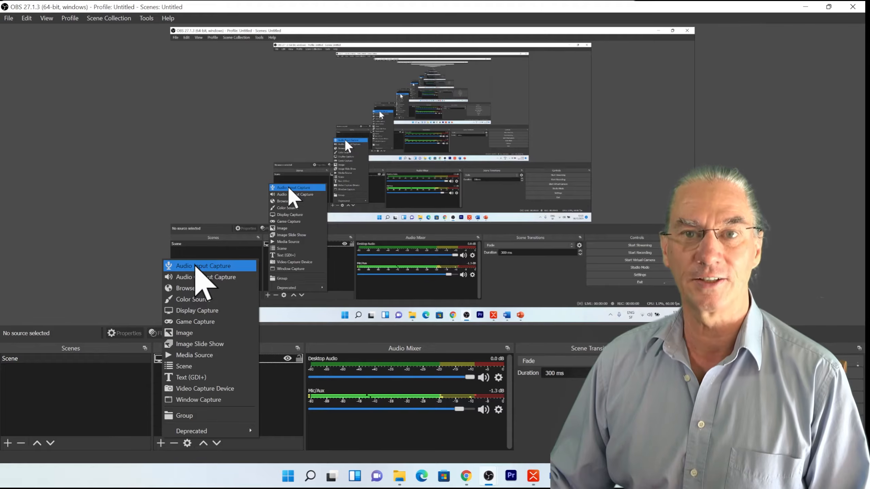
click(195, 266)
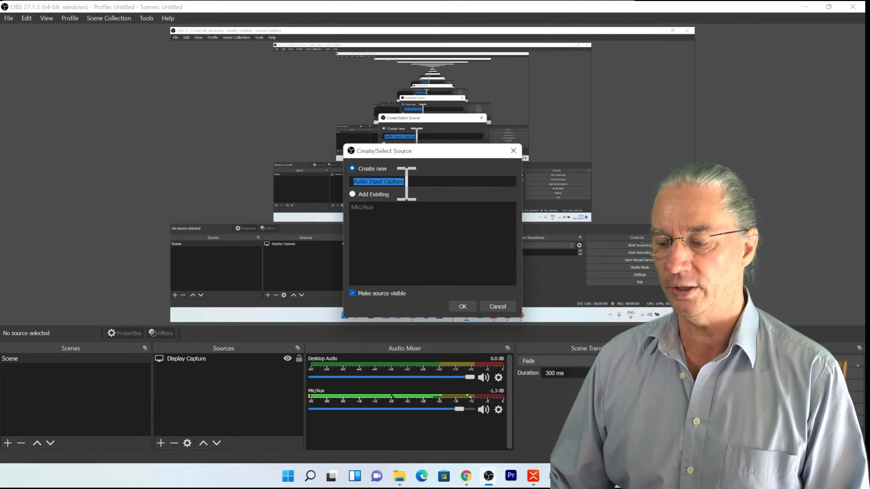
click(462, 305)
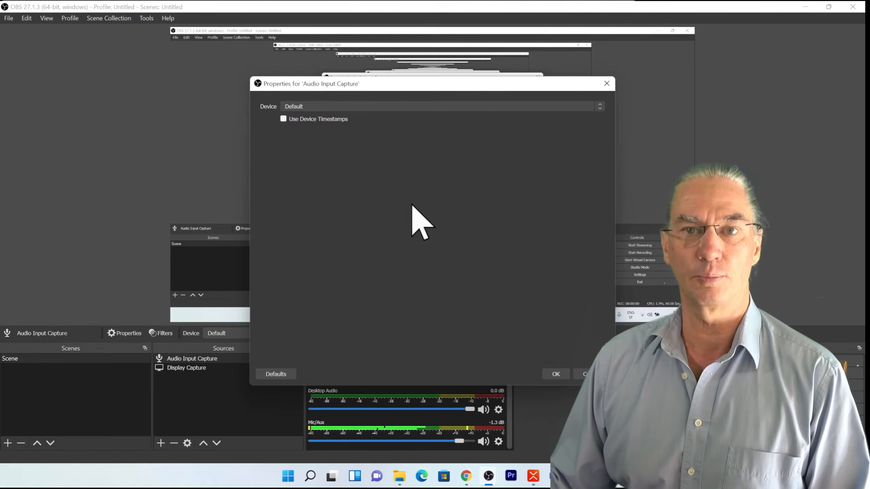
click(600, 110)
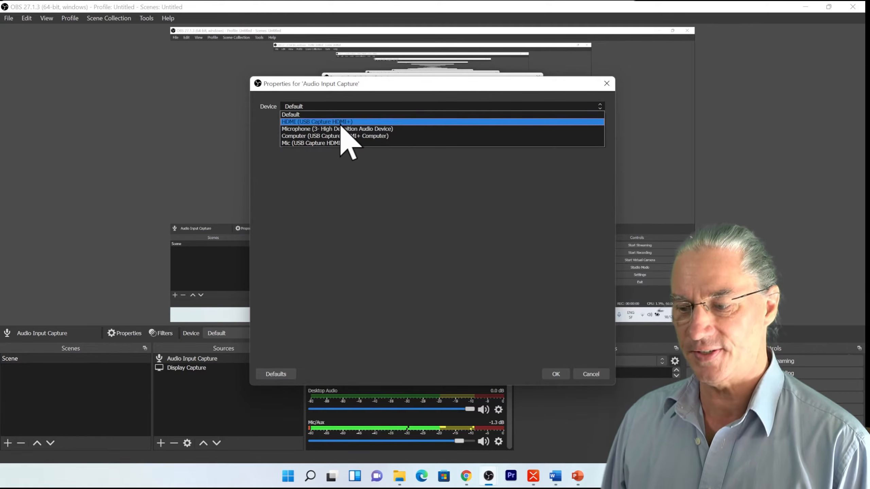
click(297, 115)
click(556, 374)
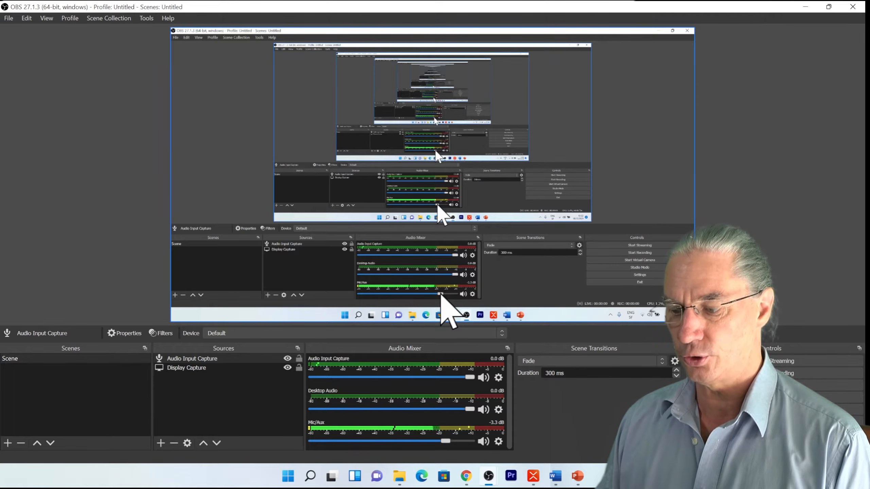
Lower the Mic/Aux volume to -4.1 dB and check the global audio devices in the audio settings
click(441, 293)
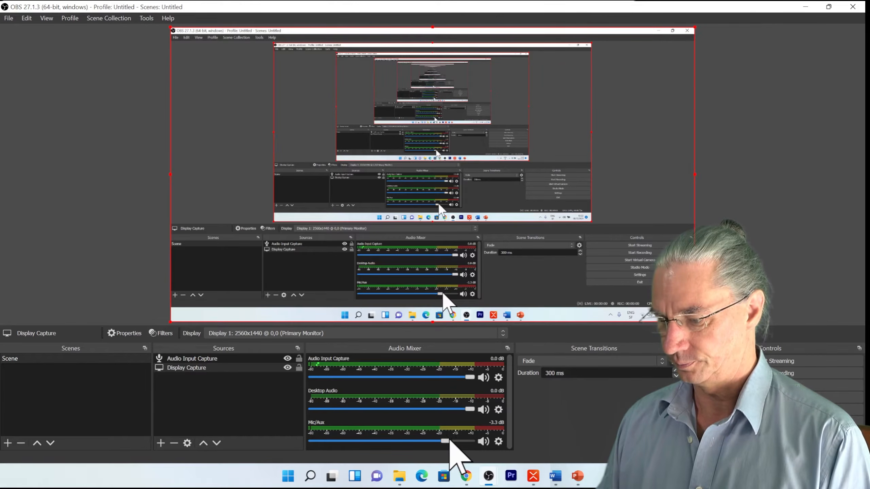
drag(446, 440, 441, 440)
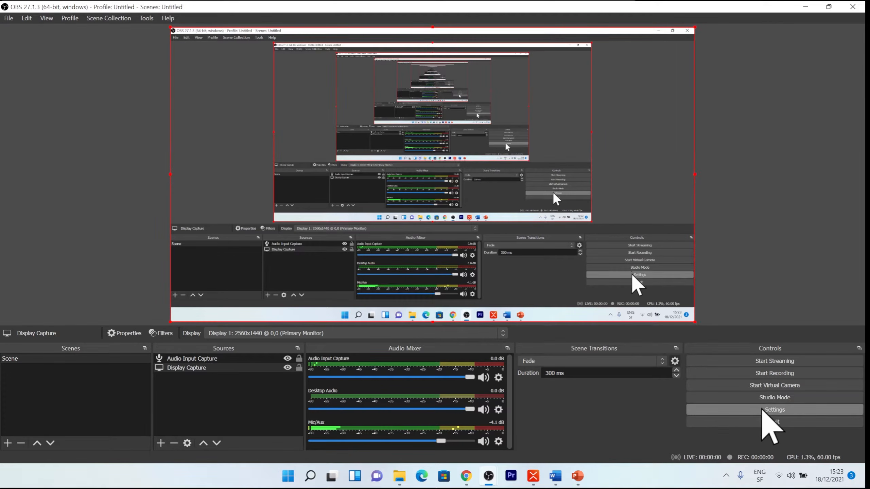
click(762, 409)
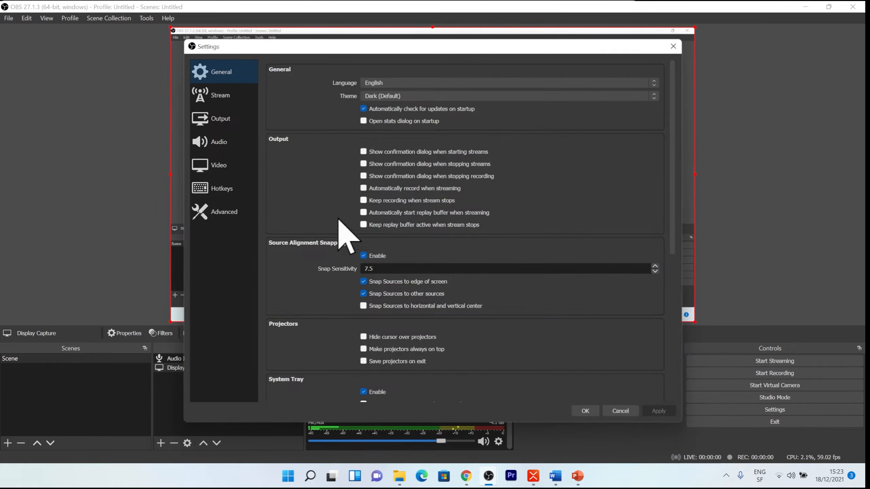
click(220, 144)
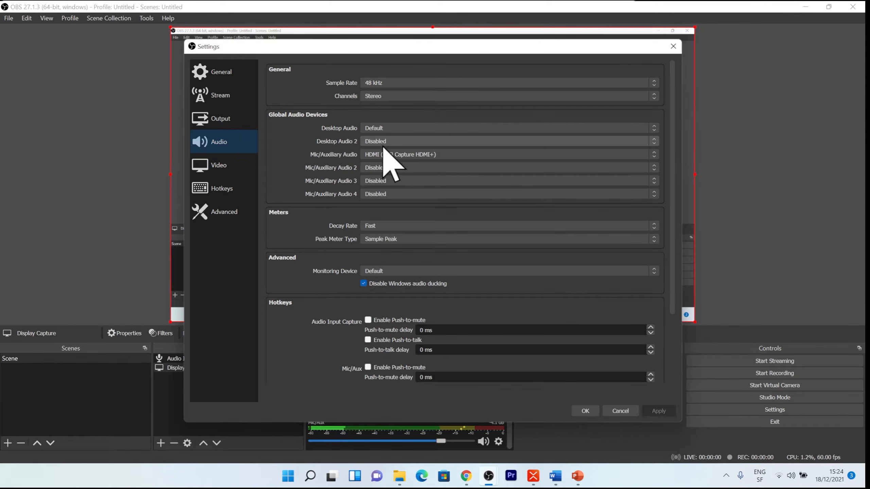
click(591, 411)
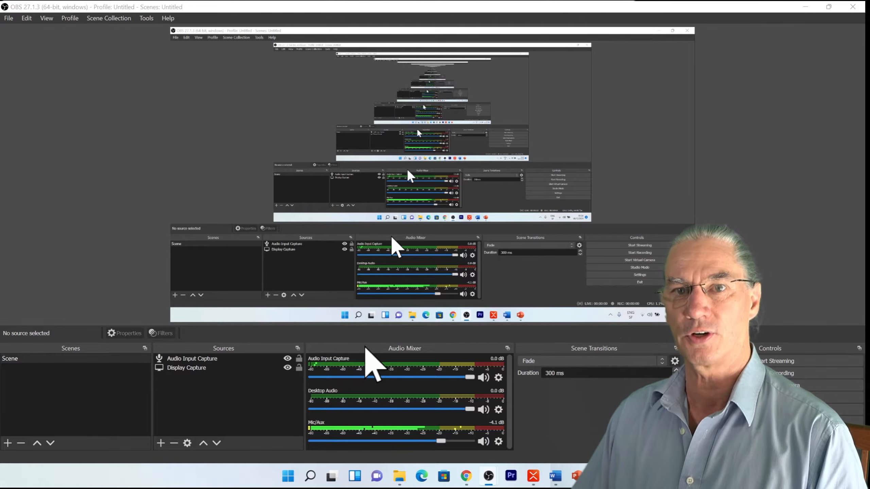
Make a test recording of the display and show the folder containing the recordings
click(784, 374)
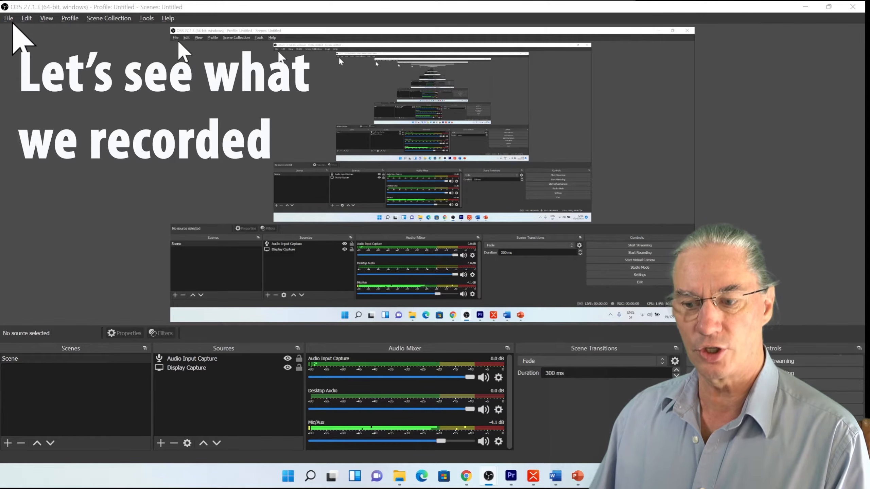
click(10, 19)
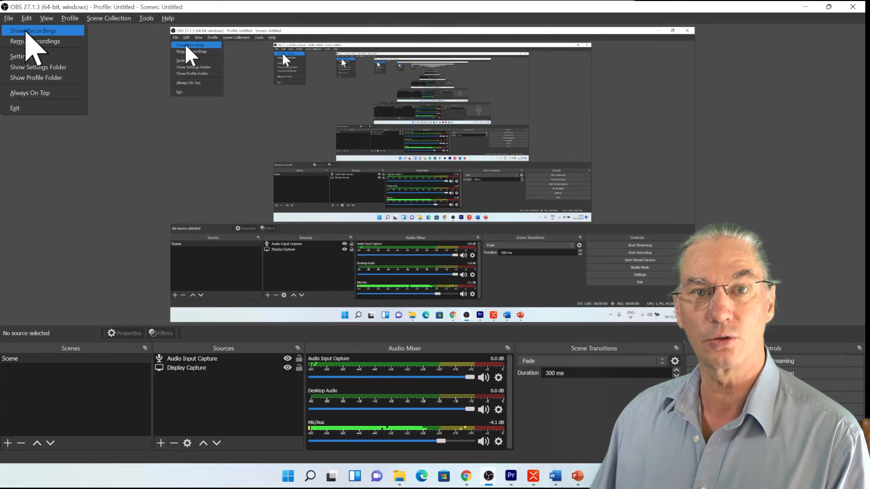
click(27, 32)
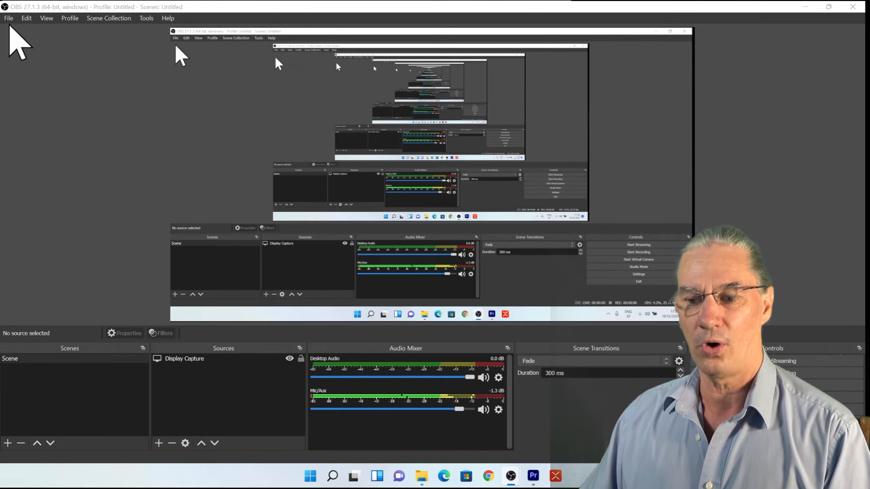
click(8, 18)
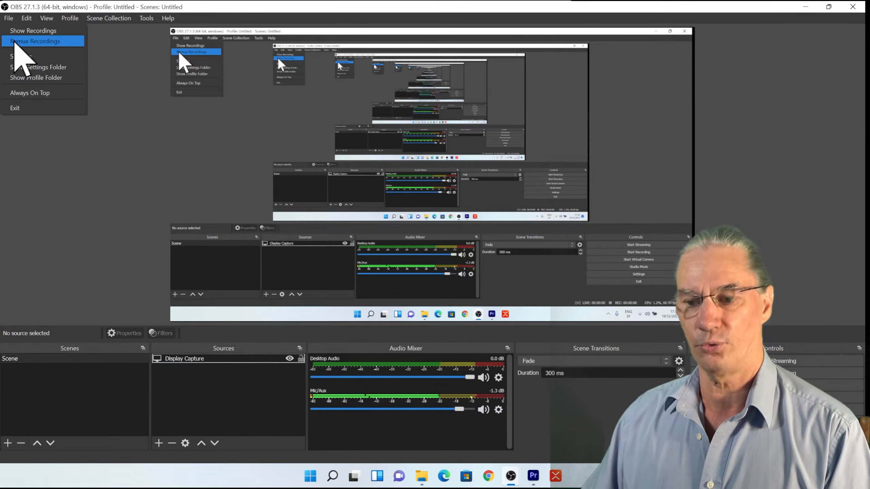
click(14, 41)
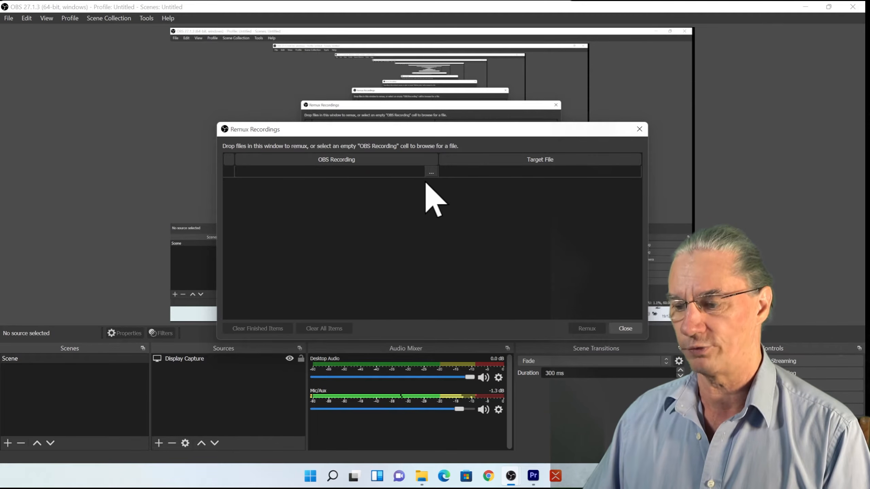
click(430, 172)
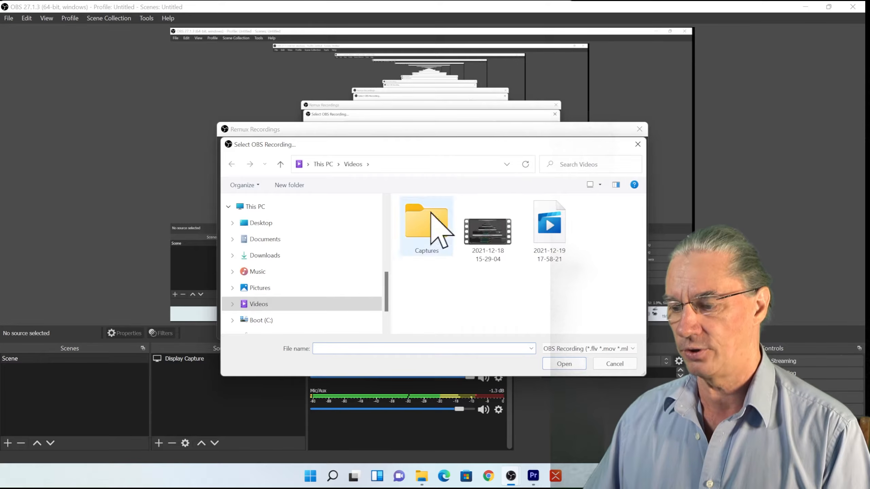
click(496, 234)
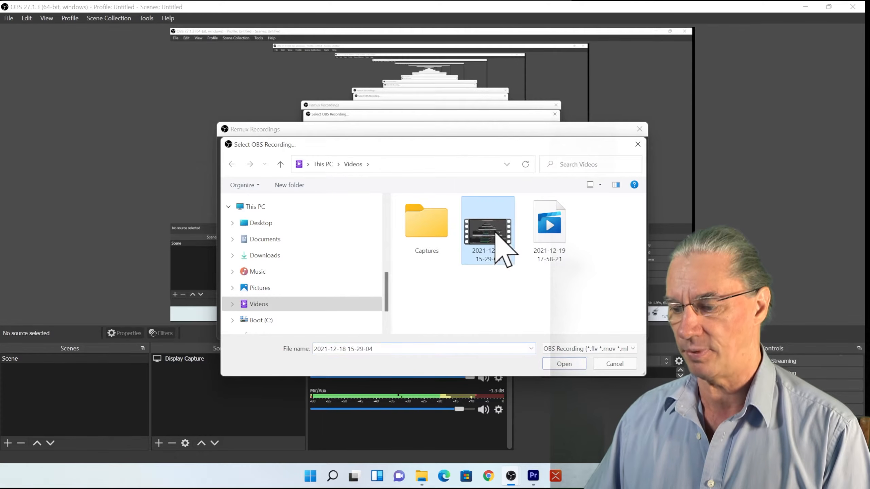
click(565, 365)
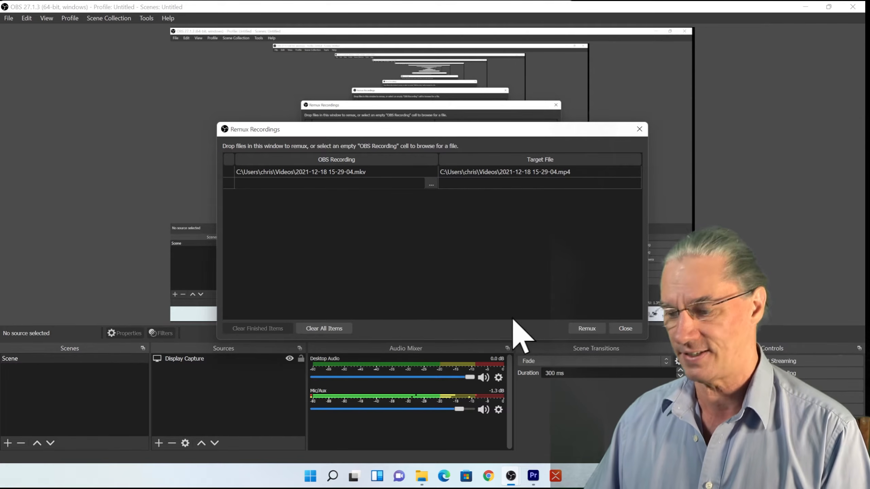
click(582, 329)
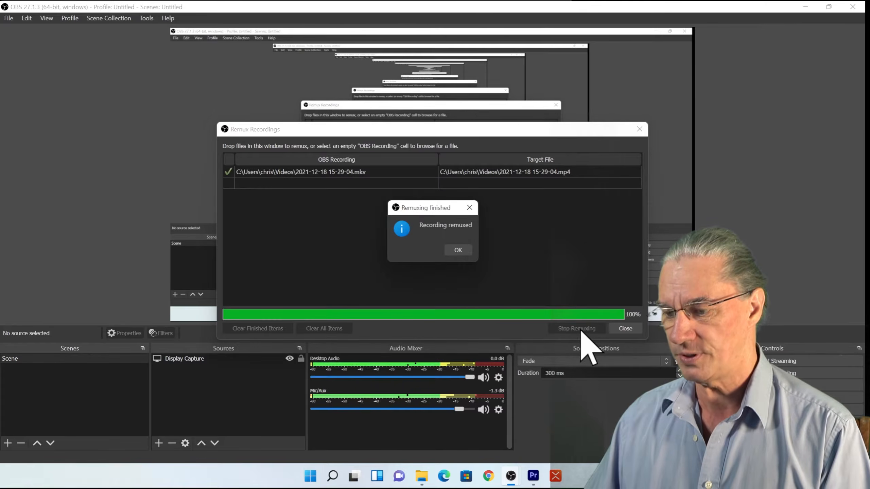
Close the finished remux and check the converted MP4 file in the Videos folder
click(458, 250)
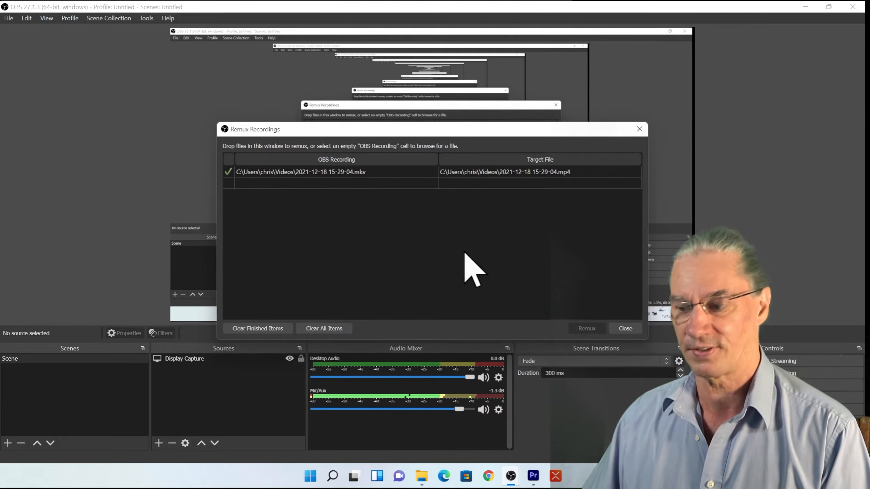
click(624, 328)
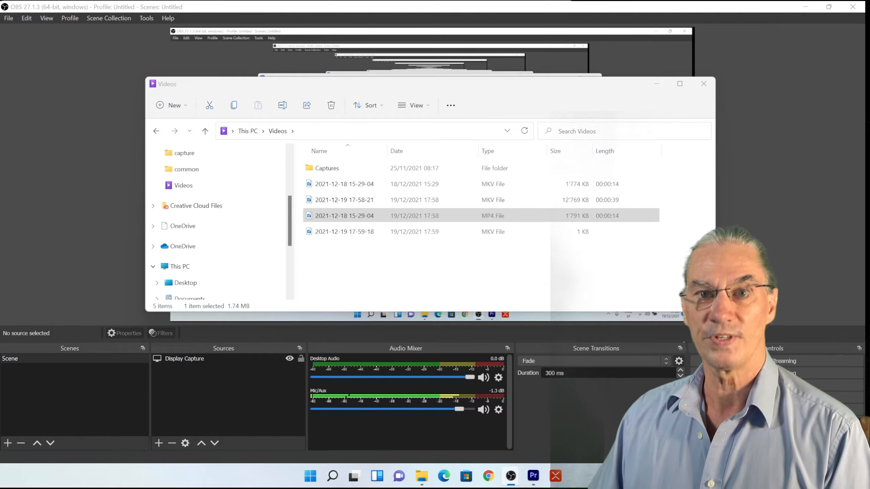
click(342, 219)
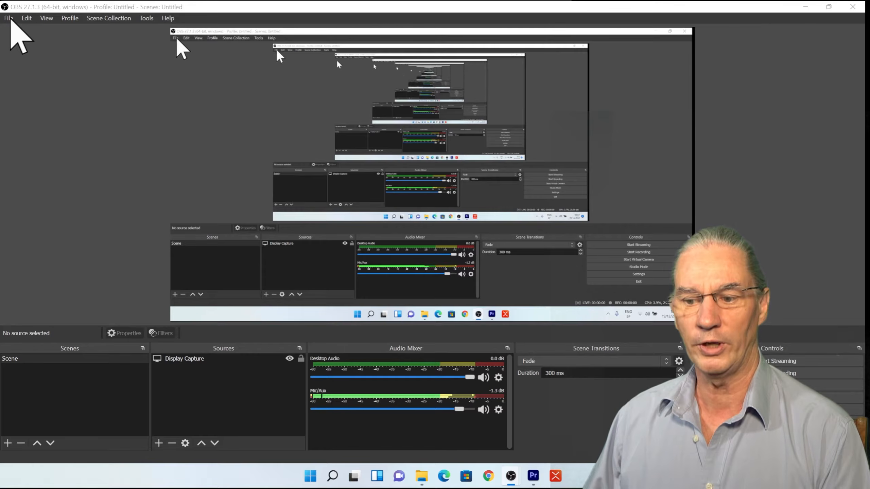
Set the recording format to mp4 in the output settings and save the change
click(9, 18)
click(23, 56)
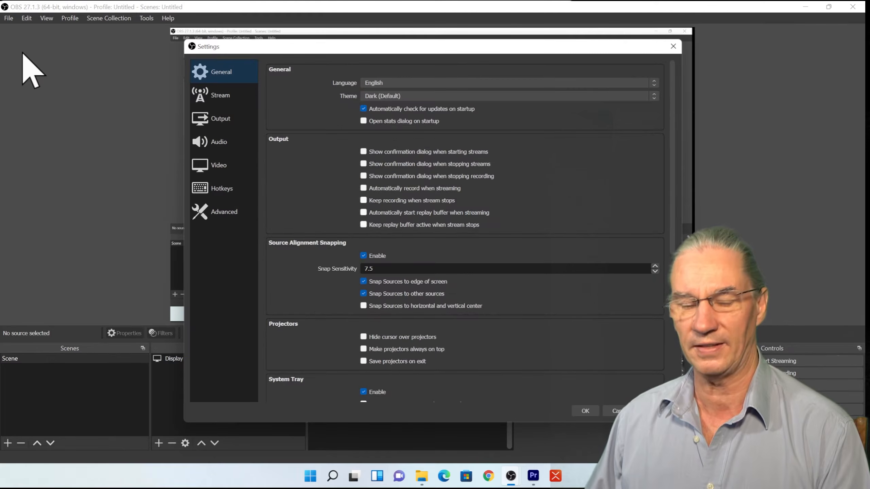
click(209, 119)
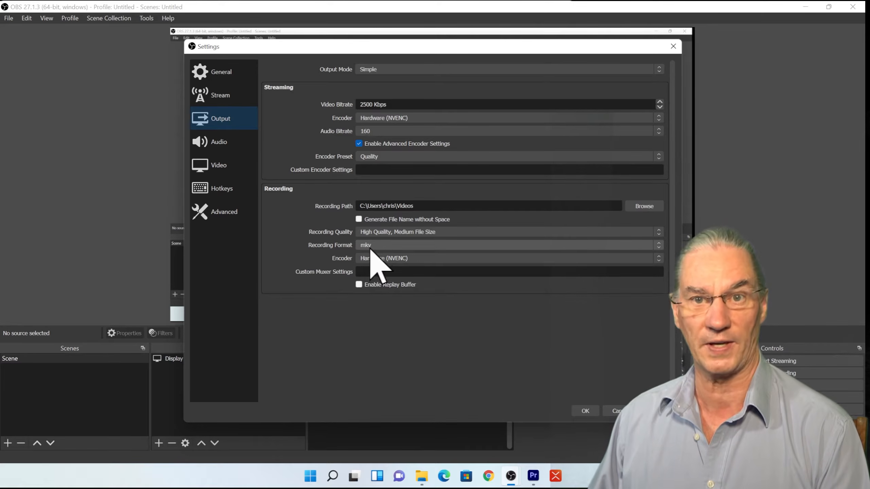
click(656, 247)
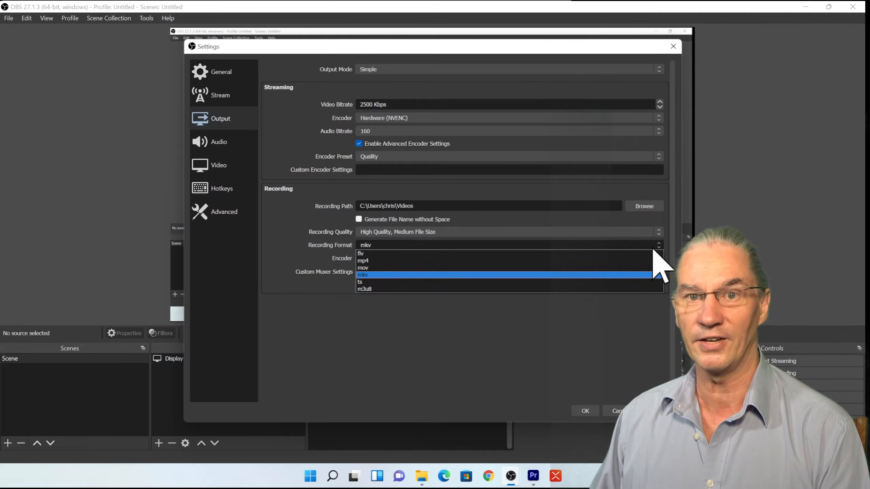
click(374, 261)
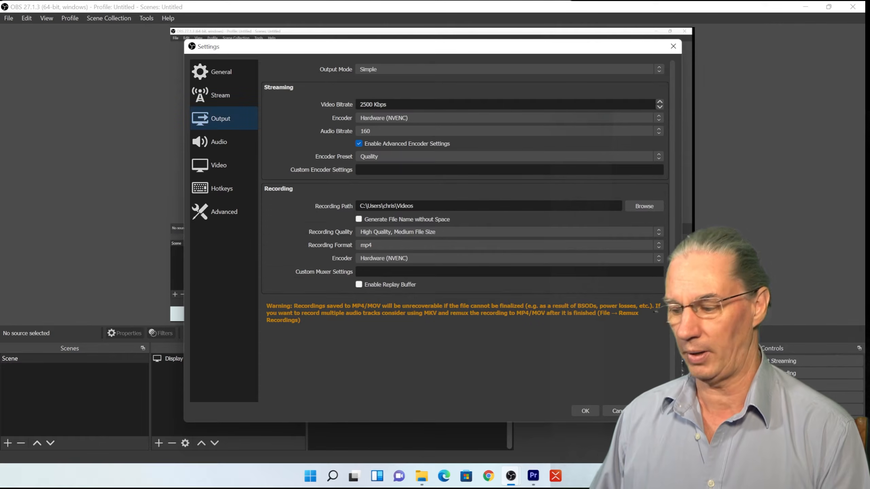
click(591, 410)
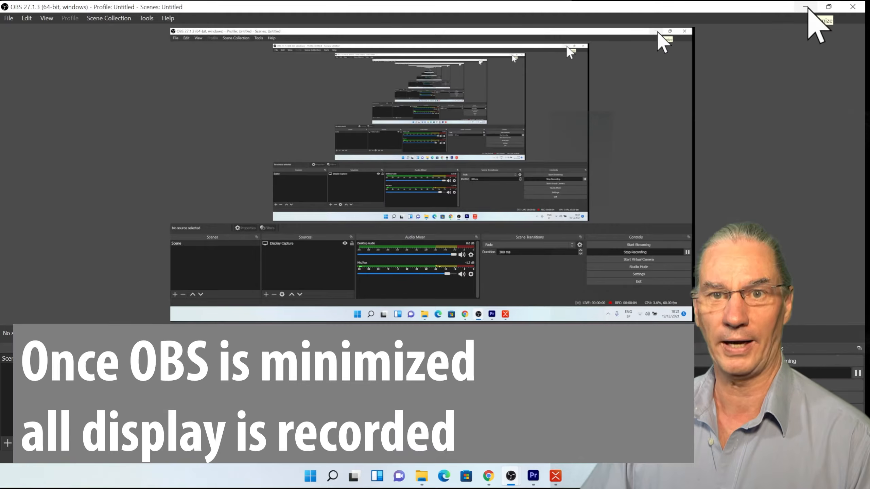
Record the desktop with OBS minimized while moving the Windows-11-Tips mind map and bringing the OBS mind map forward, and stop the recording
click(807, 7)
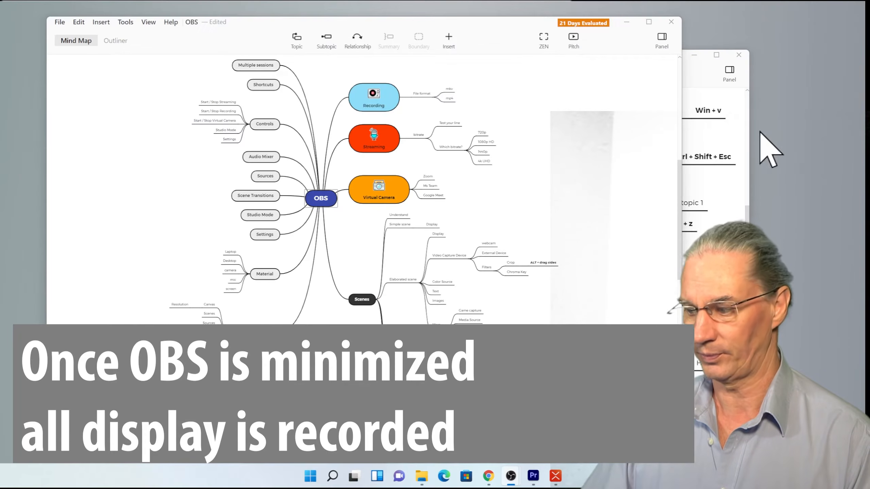
click(692, 74)
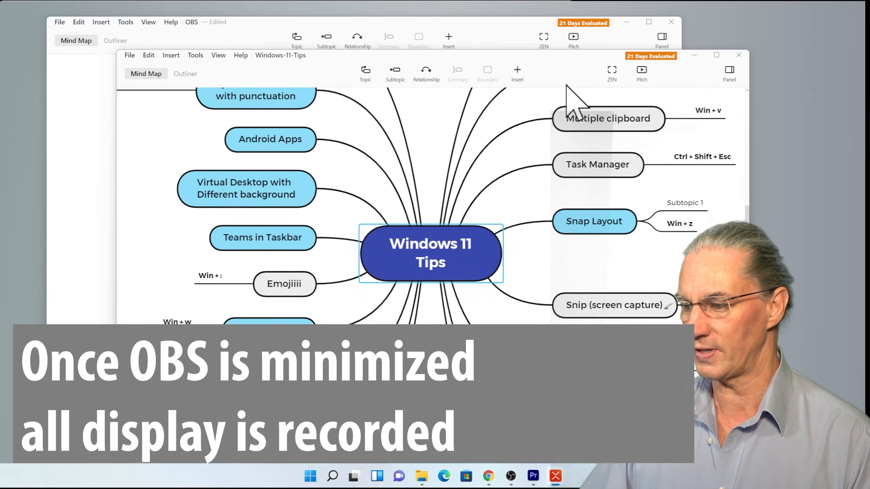
drag(565, 59, 632, 63)
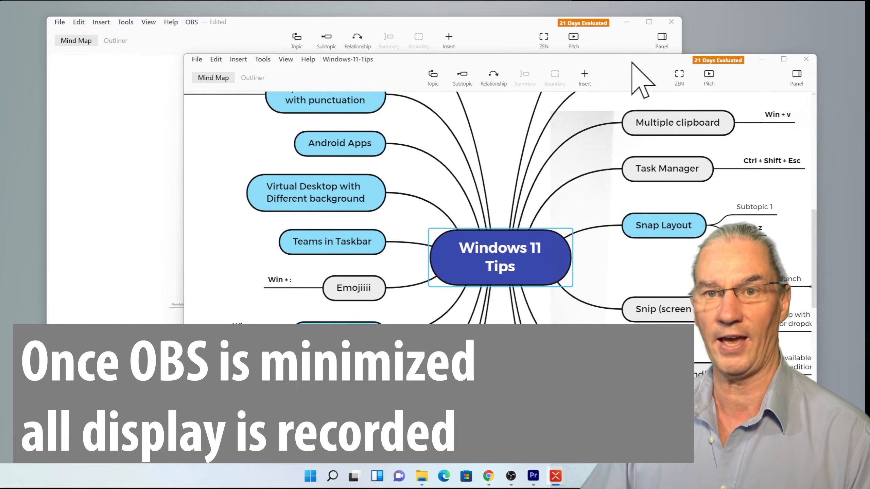
click(421, 18)
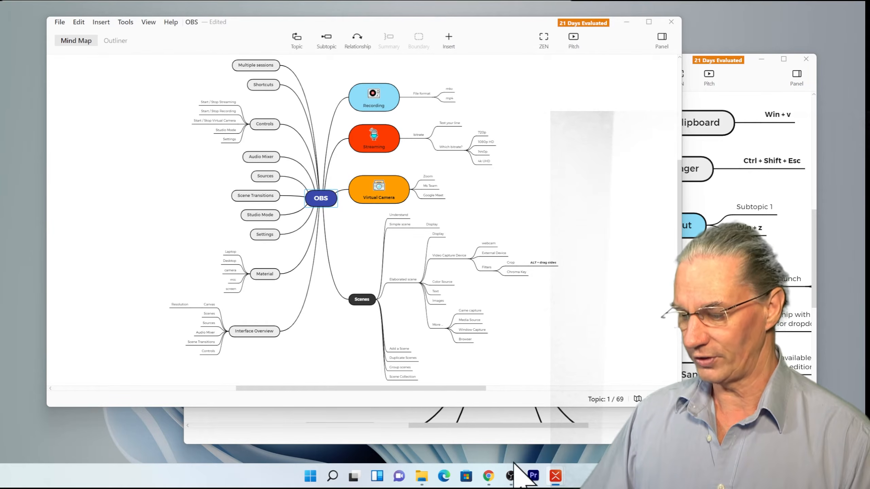
mouse_move(513, 478)
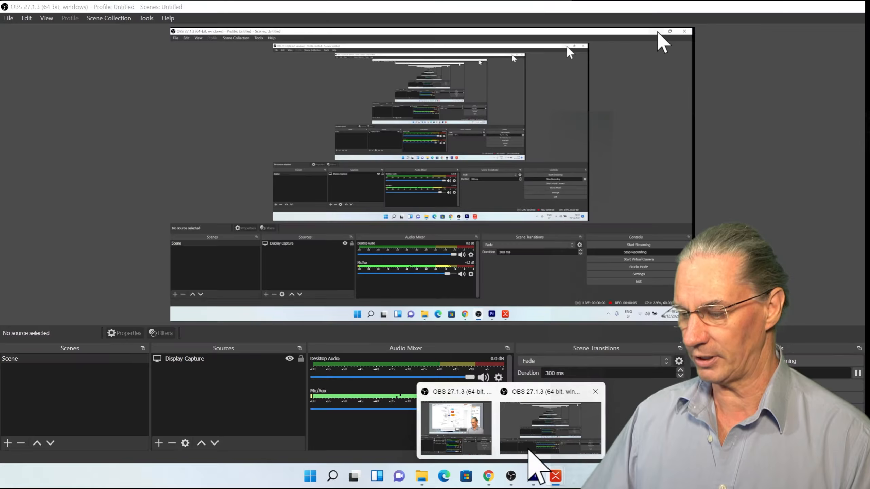
click(538, 447)
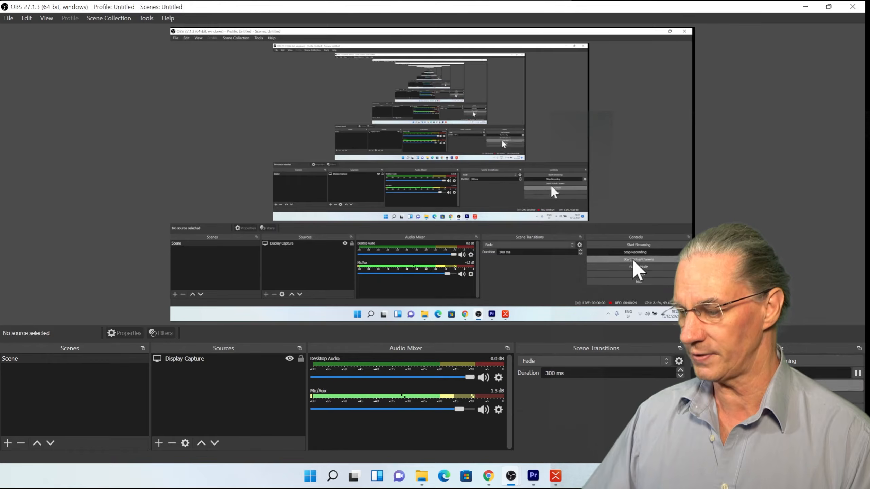
click(822, 373)
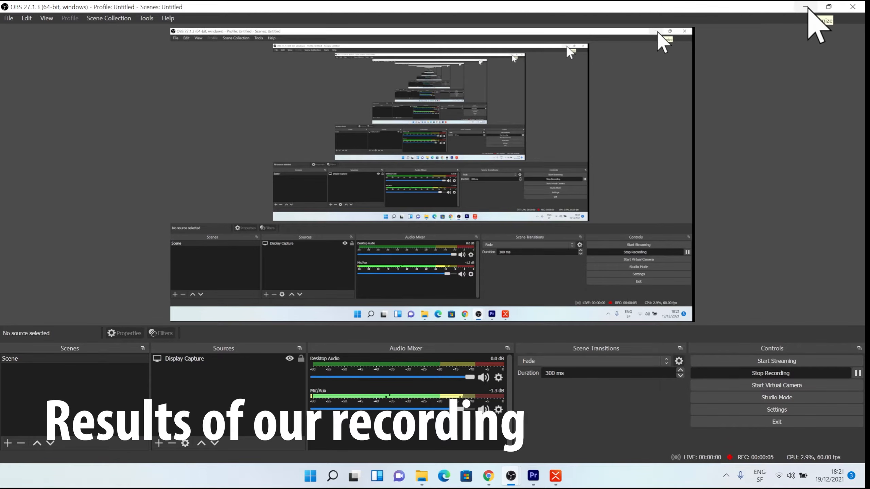
click(808, 8)
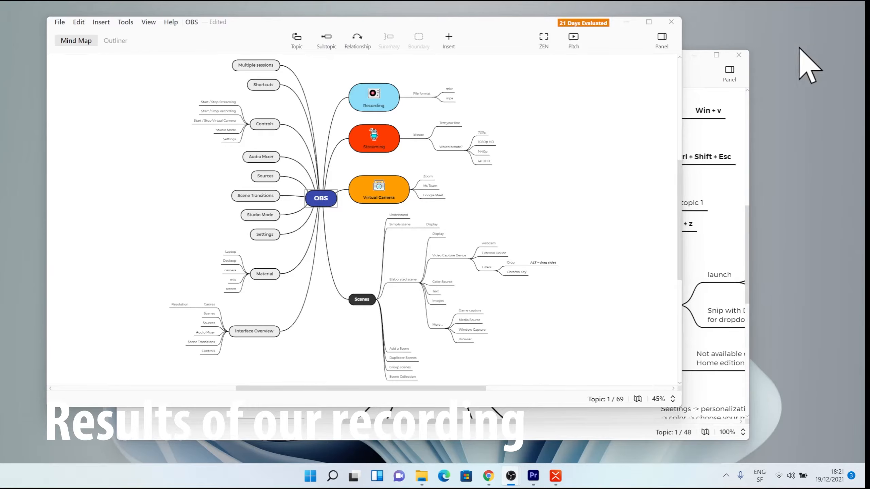
click(696, 77)
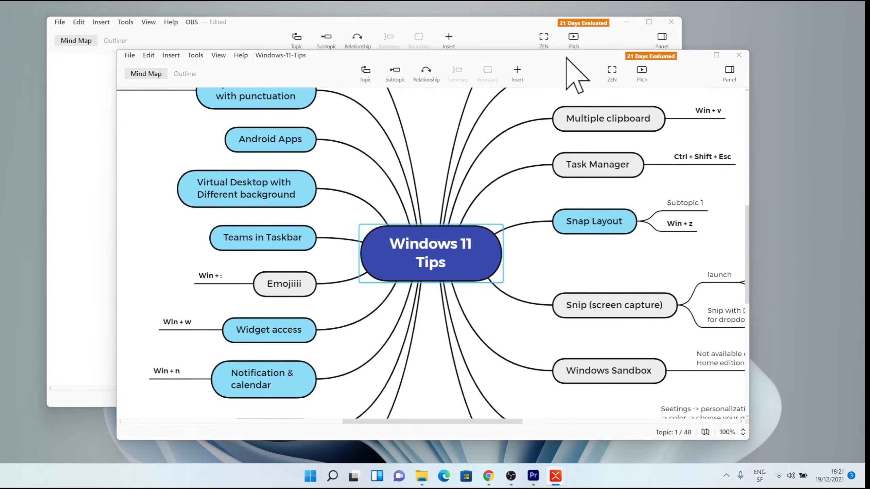
drag(573, 61, 633, 63)
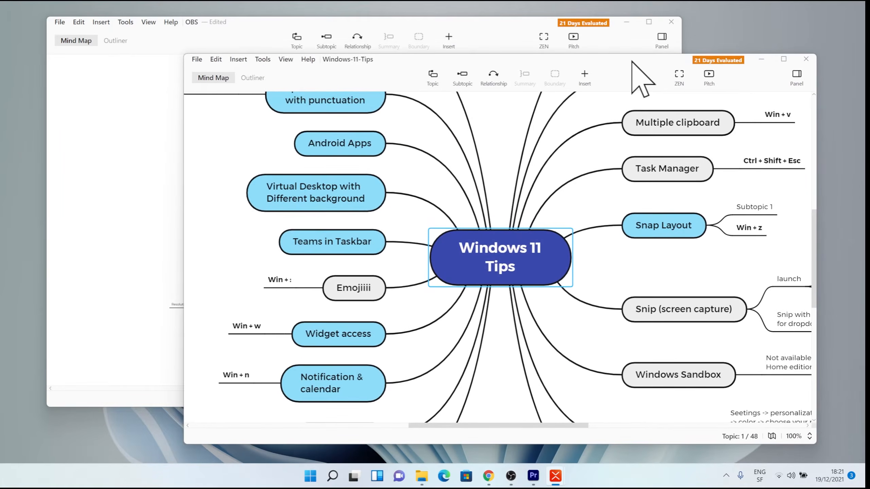
click(421, 36)
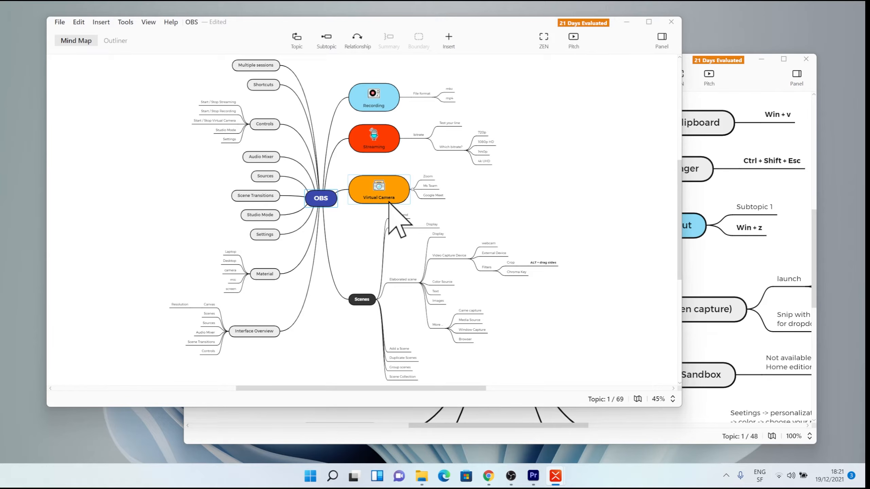
mouse_move(514, 471)
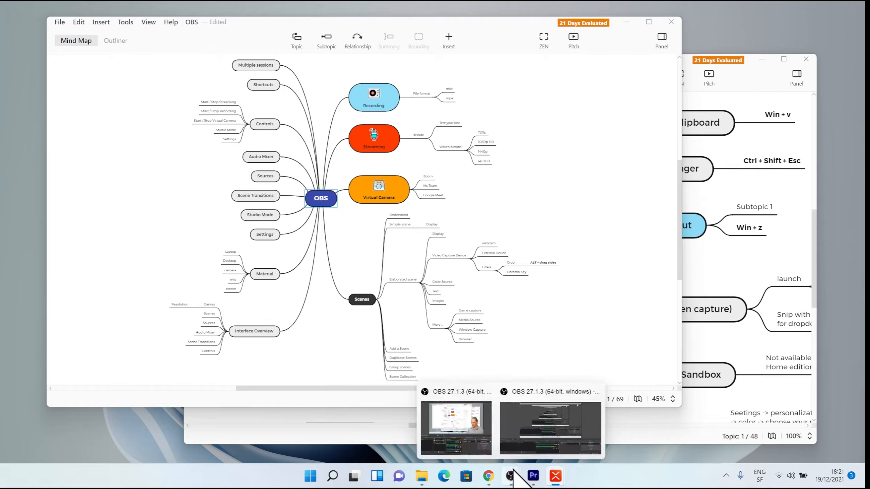
click(528, 452)
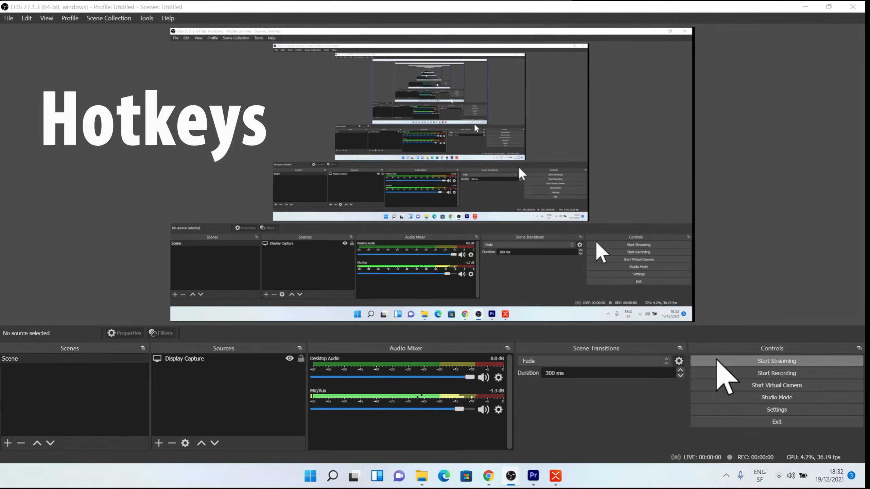
Assign the hotkey ALT + F8 to both Start Recording and Stop Recording, and save the settings
click(757, 410)
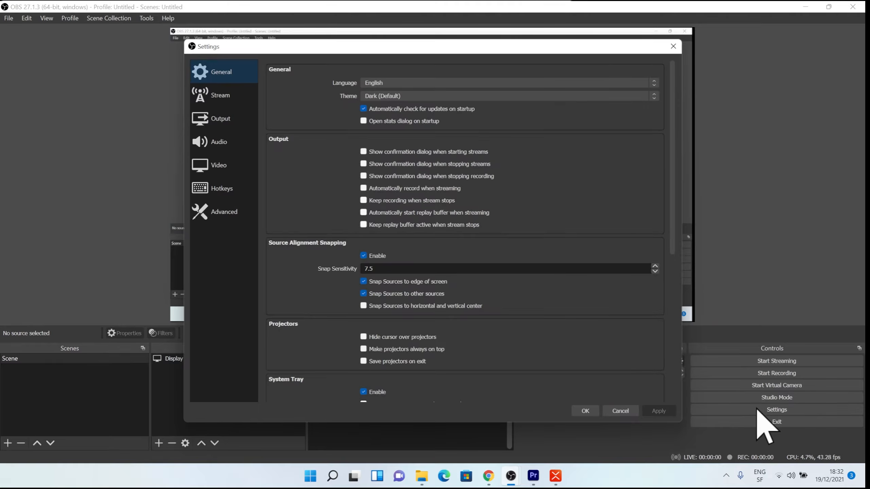
click(229, 191)
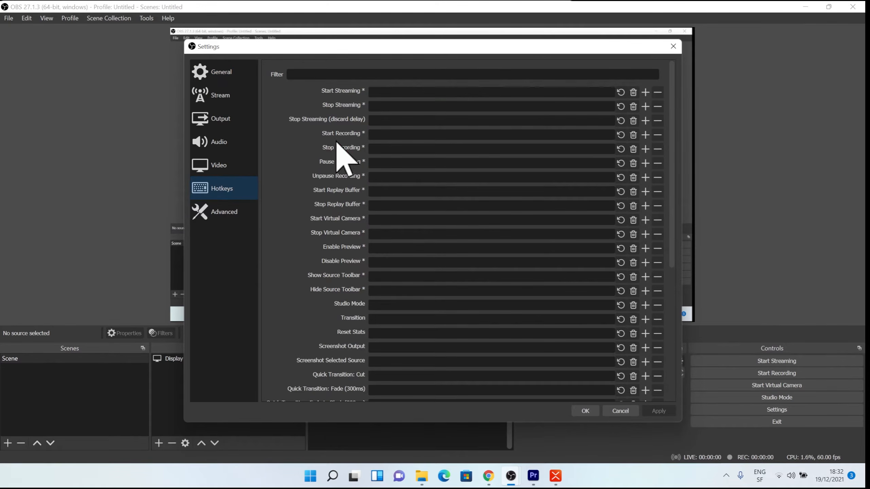
mouse_move(344, 137)
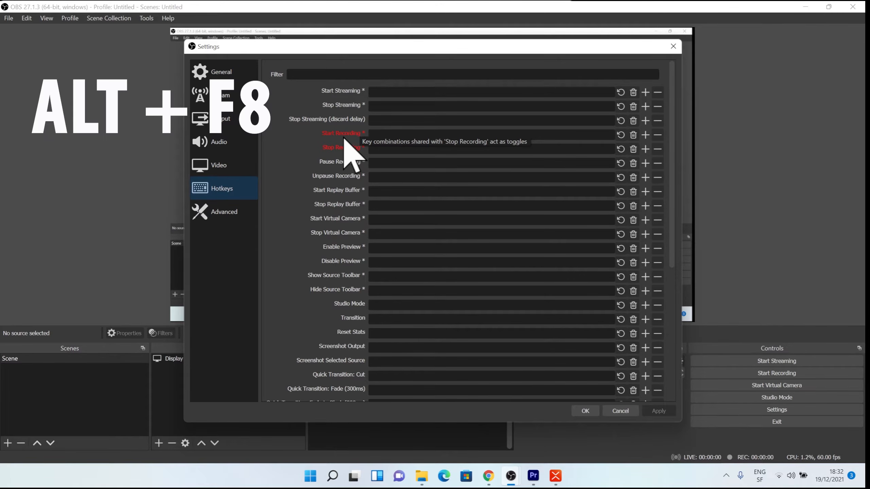
click(386, 135)
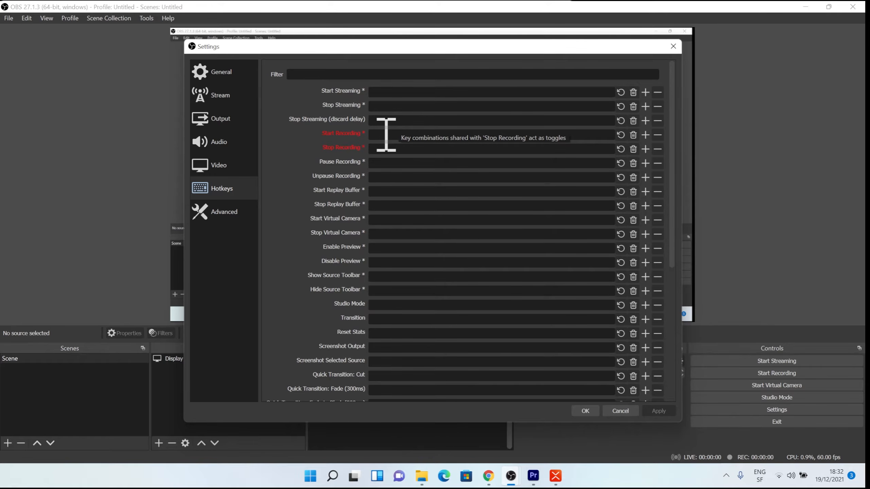
key(alt)
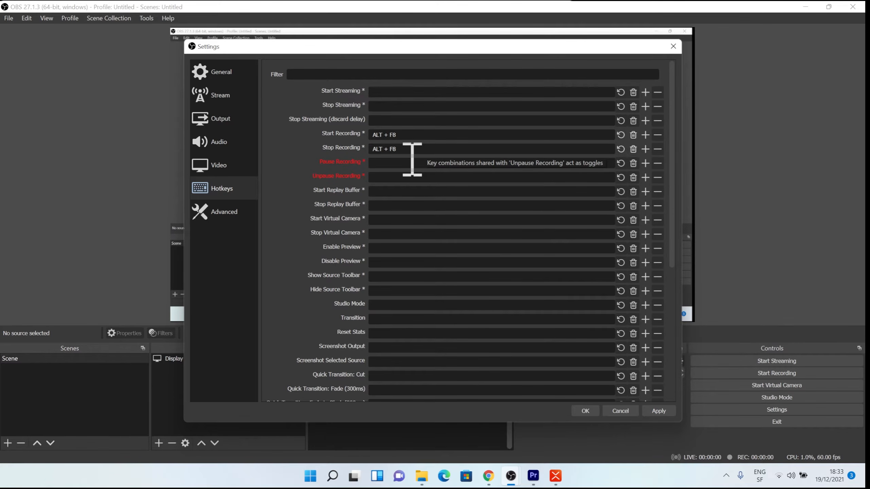
click(656, 412)
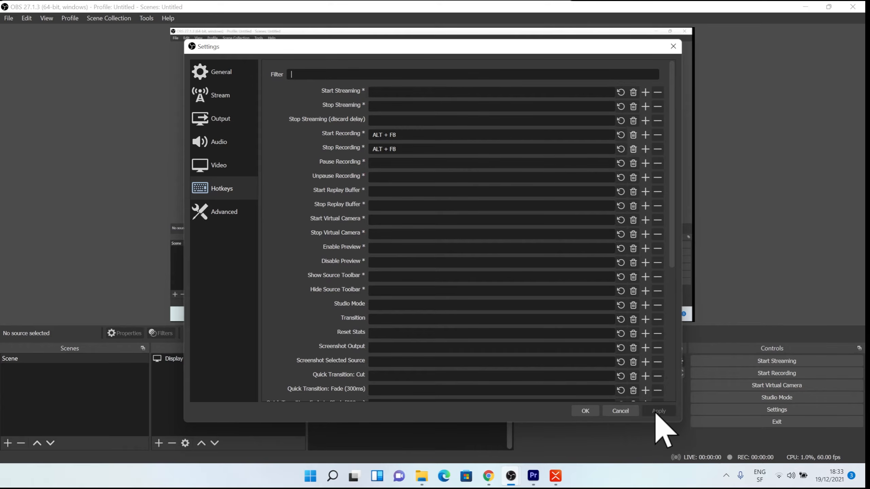
click(594, 411)
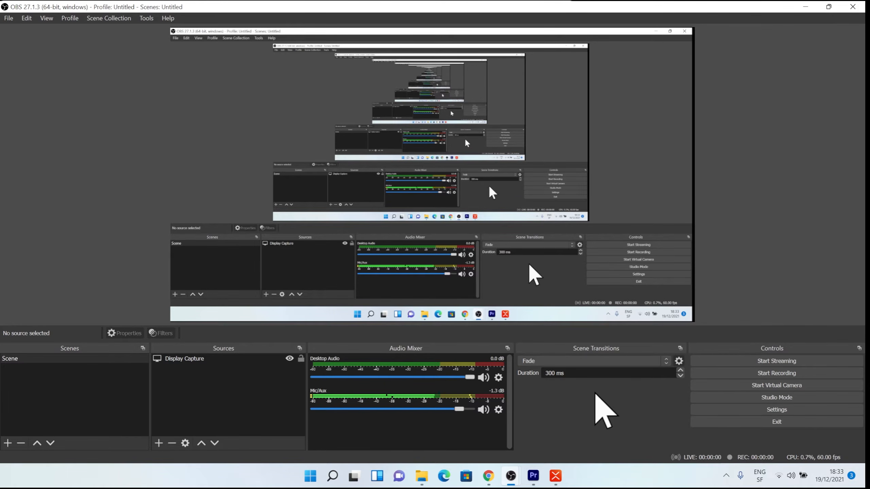
Test the recording hotkey by starting and stopping a short recording with it
key(alt)
key(alt+F8)
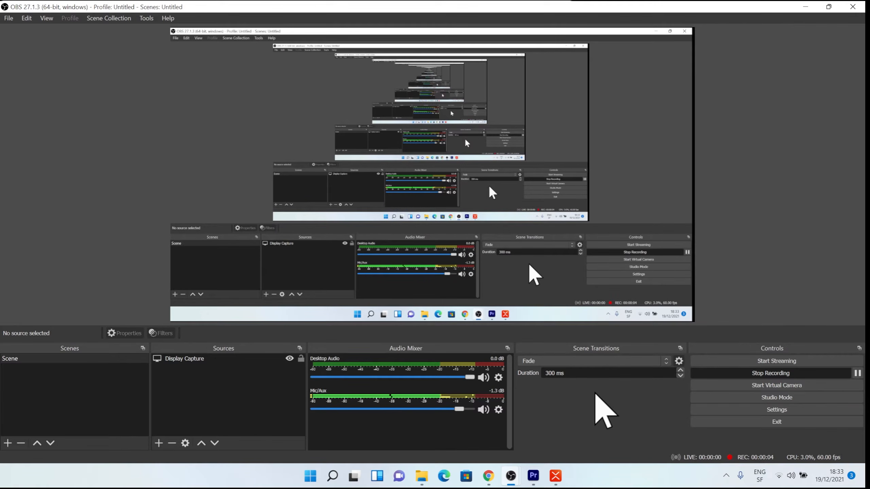
key(alt+F8)
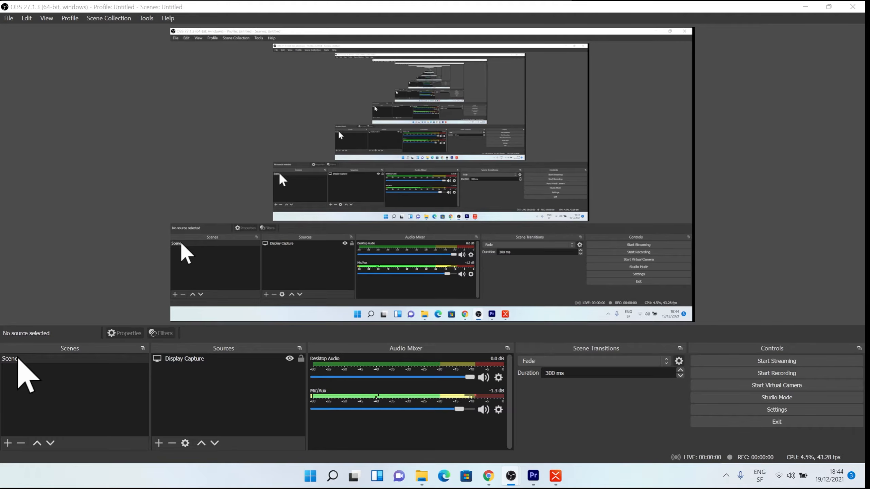
Duplicate the existing scene under the name "Scene 2 + webcam"
right_click(18, 359)
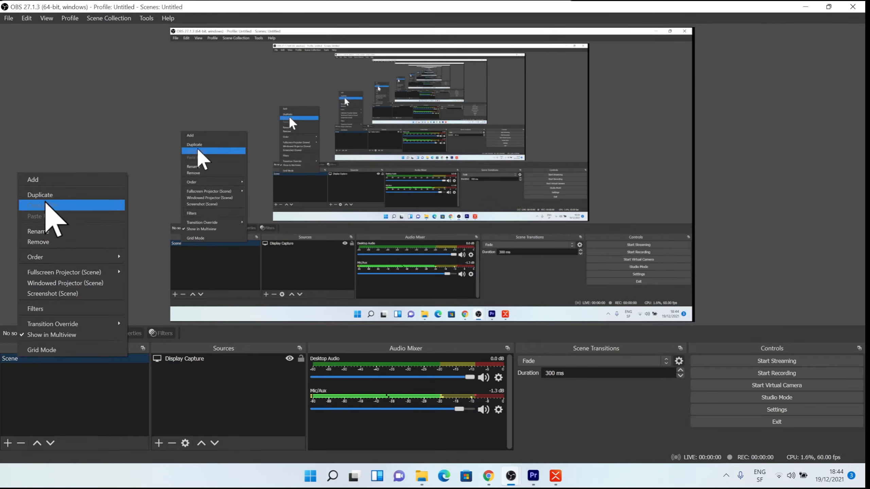
click(50, 195)
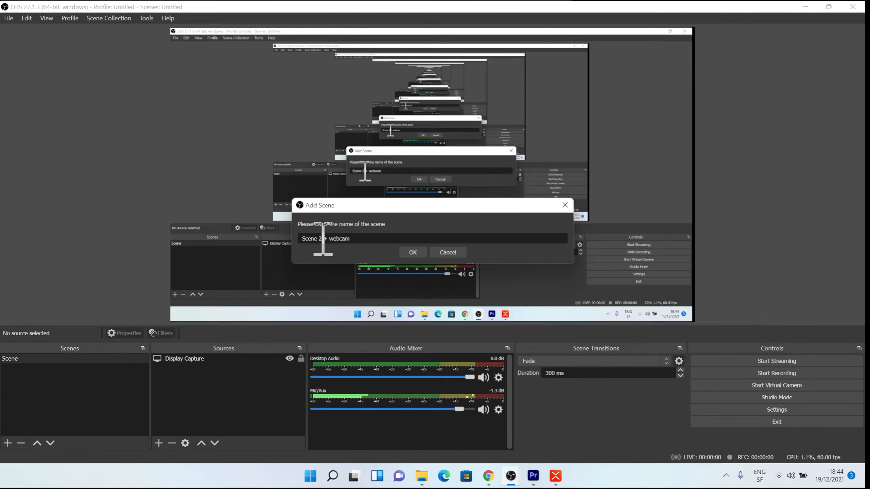
click(412, 253)
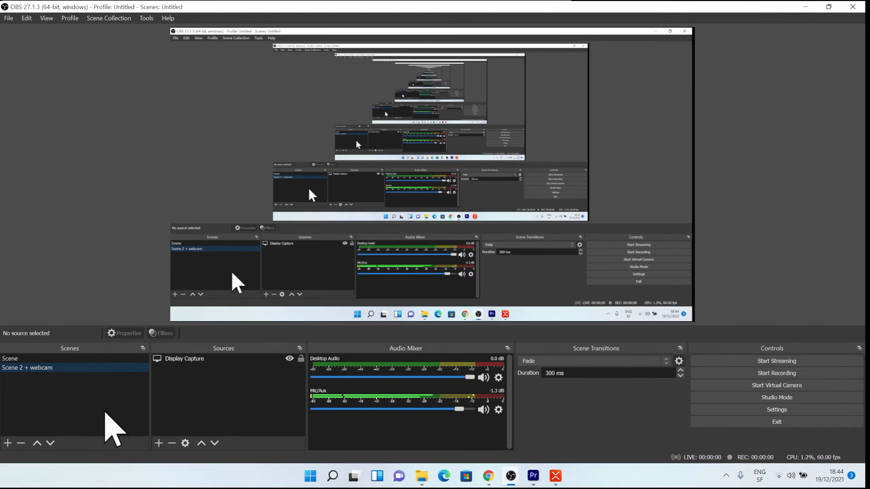
Add a Video Capture Device source named "webcam" to the scene, using the HD Webcam device with its default settings
click(158, 443)
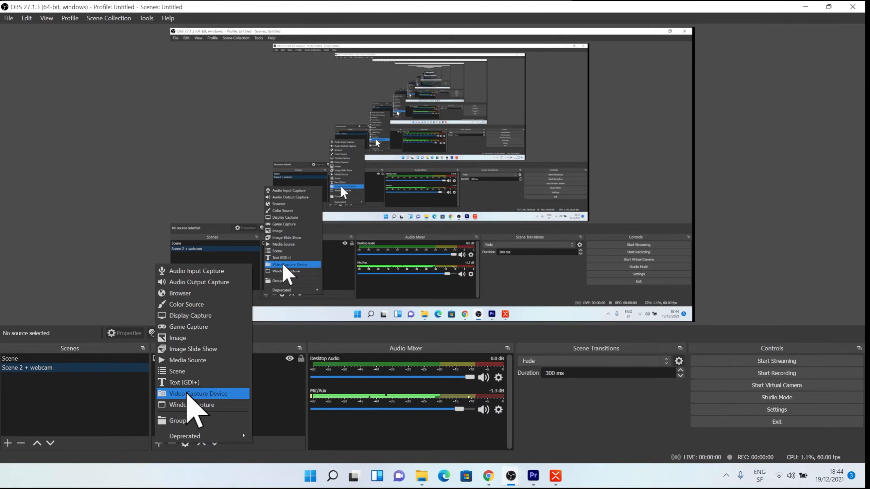
click(186, 394)
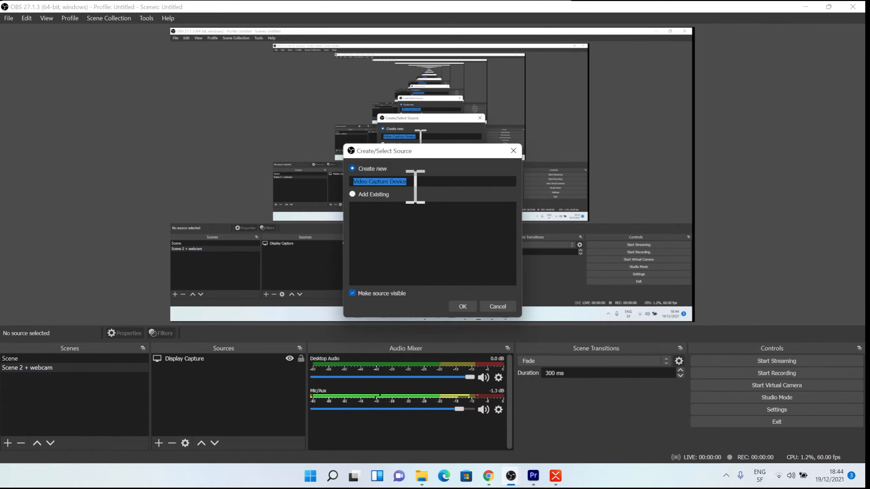
key(BackSpace)
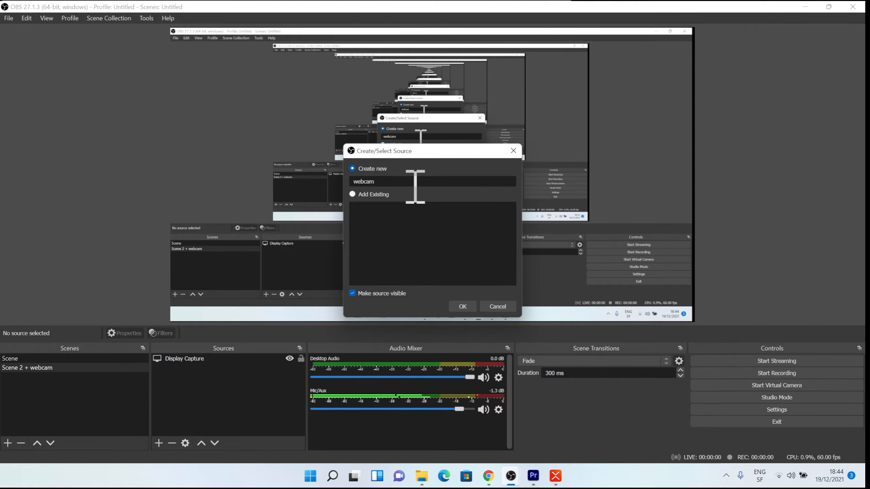
click(463, 306)
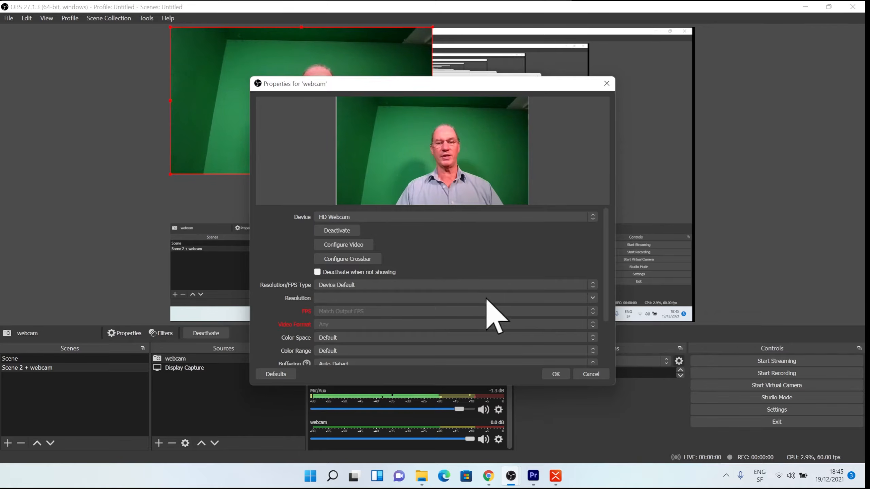
click(556, 374)
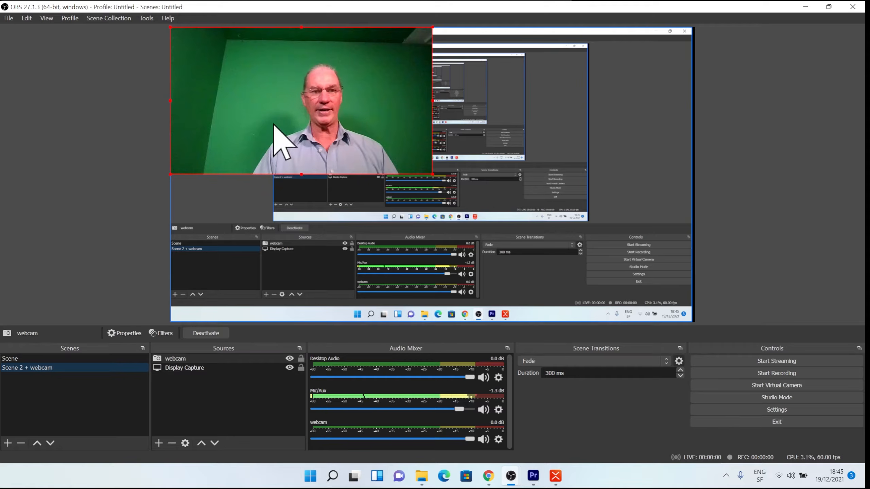
Move the webcam picture to the lower-right corner of the canvas and crop its left, top and right edges
drag(320, 142, 537, 272)
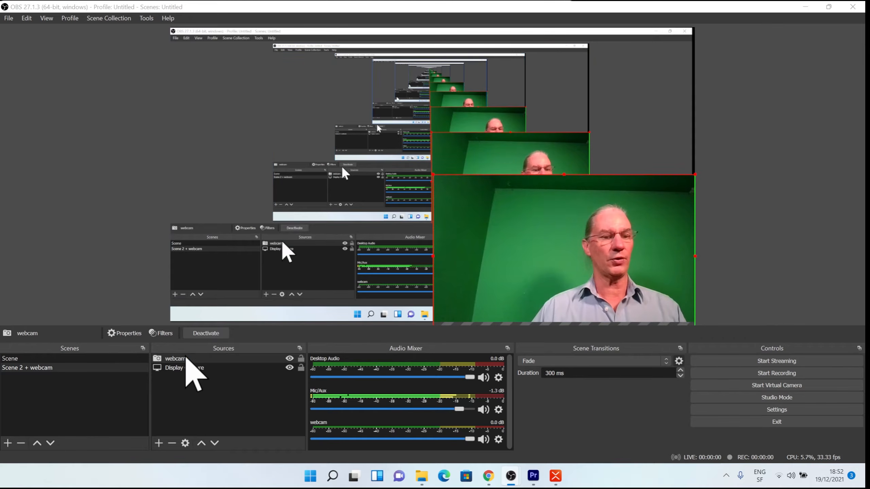
click(185, 359)
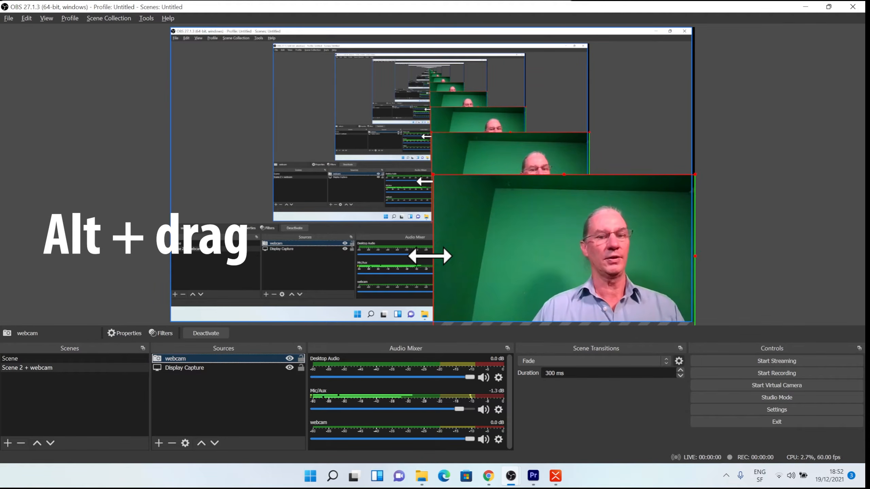
key(alt)
drag(430, 257, 520, 263)
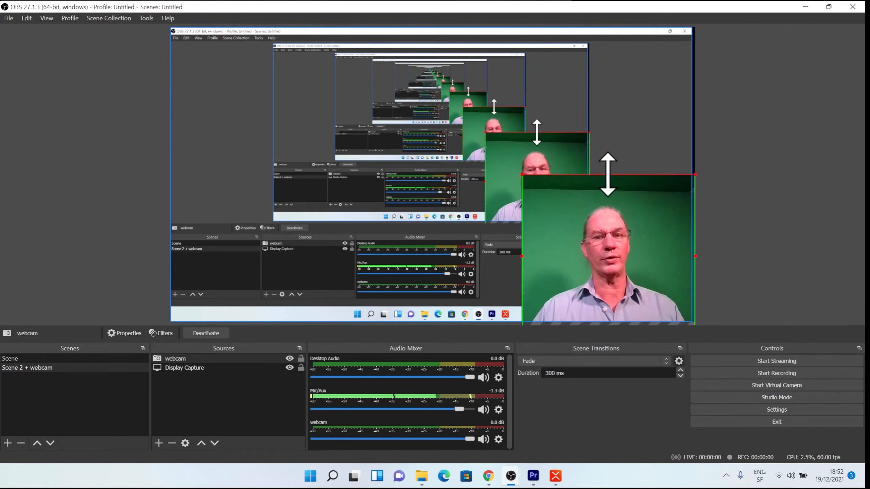
drag(608, 174, 608, 191)
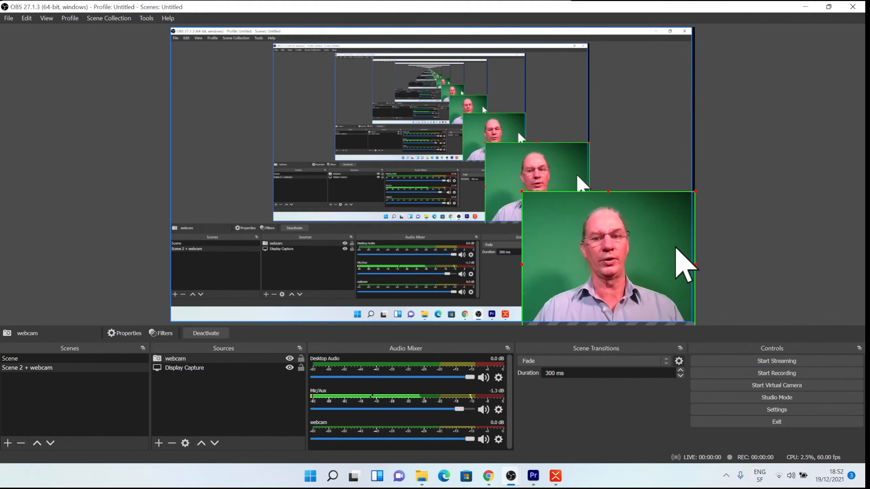
drag(696, 262, 689, 264)
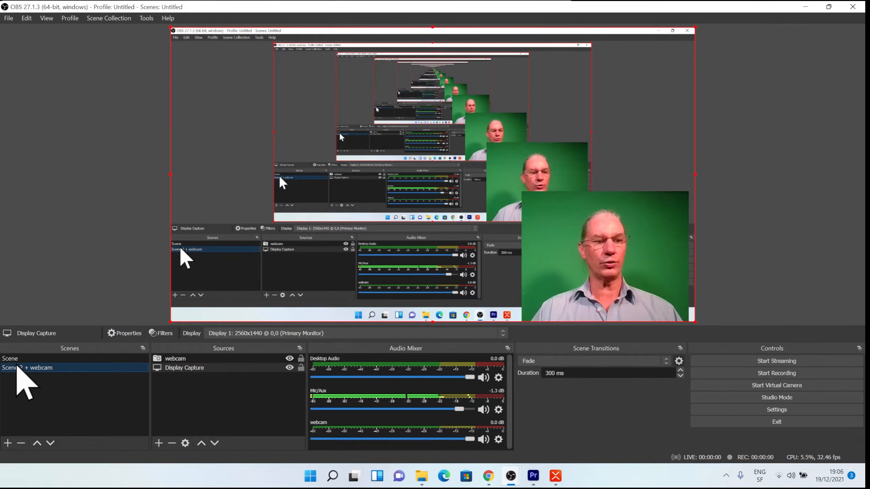
Duplicate "Scene 2 + webcam" under the name "Scene 3 + webcam + image"
right_click(18, 365)
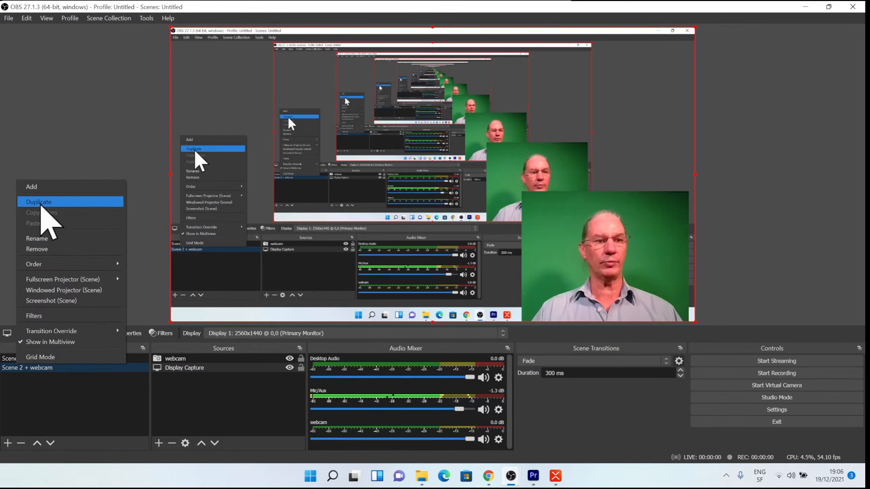
click(41, 202)
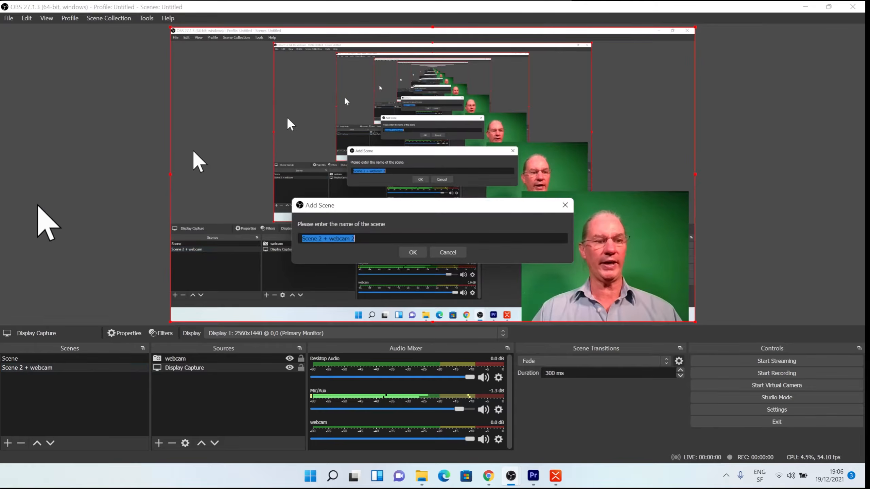
click(322, 239)
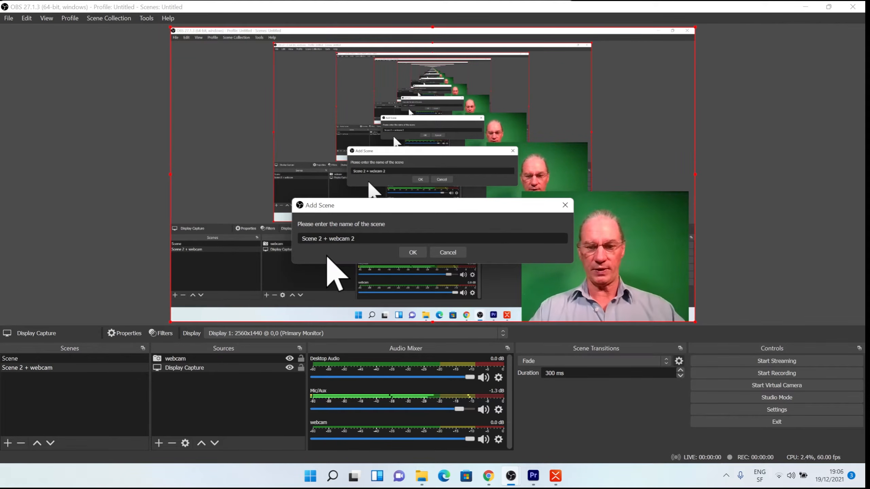
text(3)
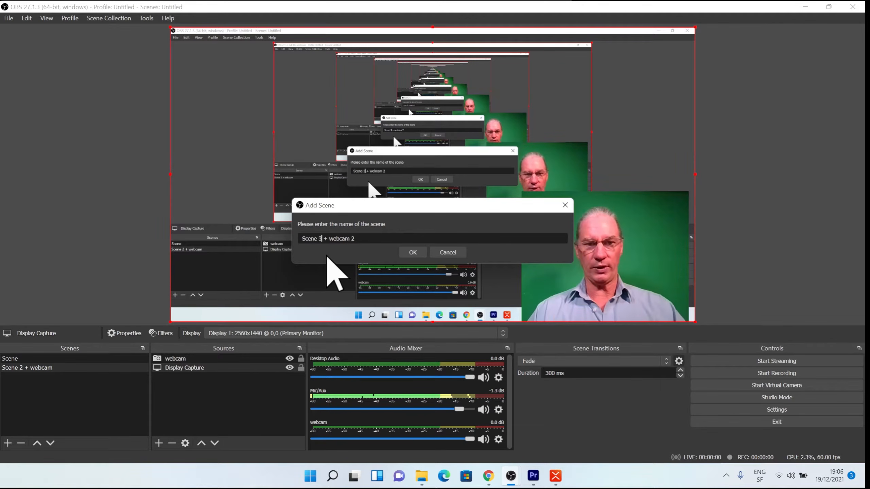
click(358, 243)
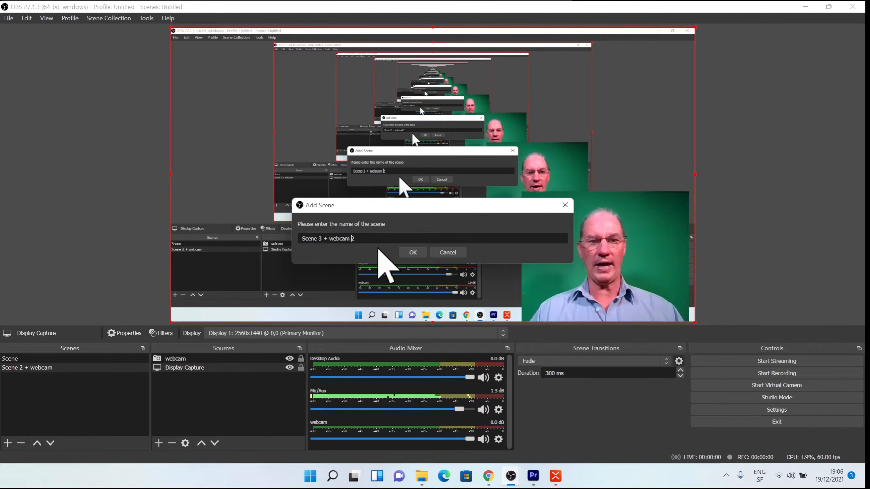
key(BackSpace)
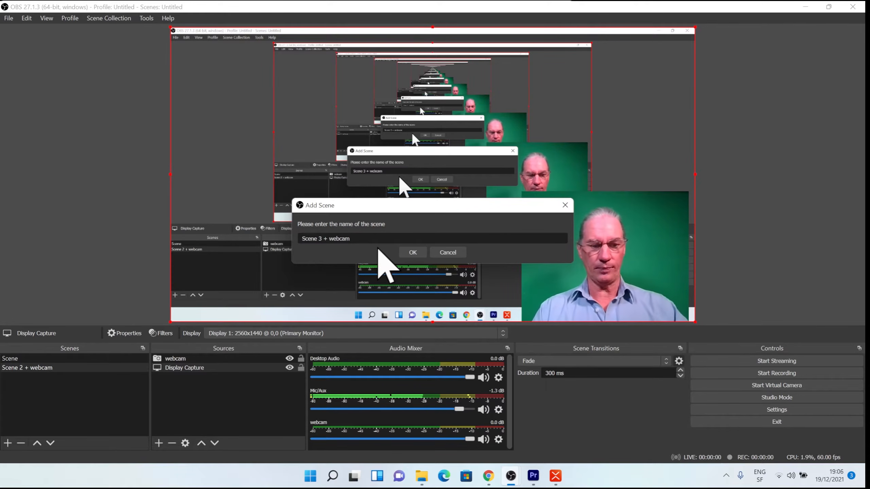
text(+ image)
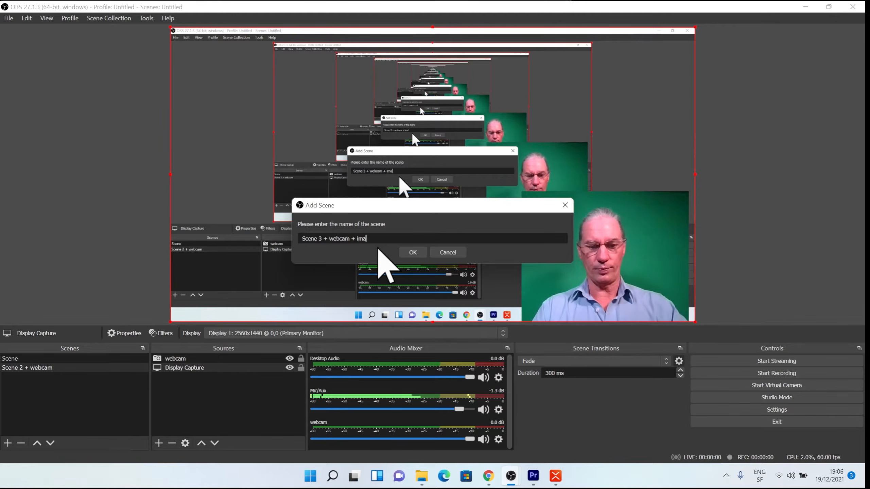
click(414, 252)
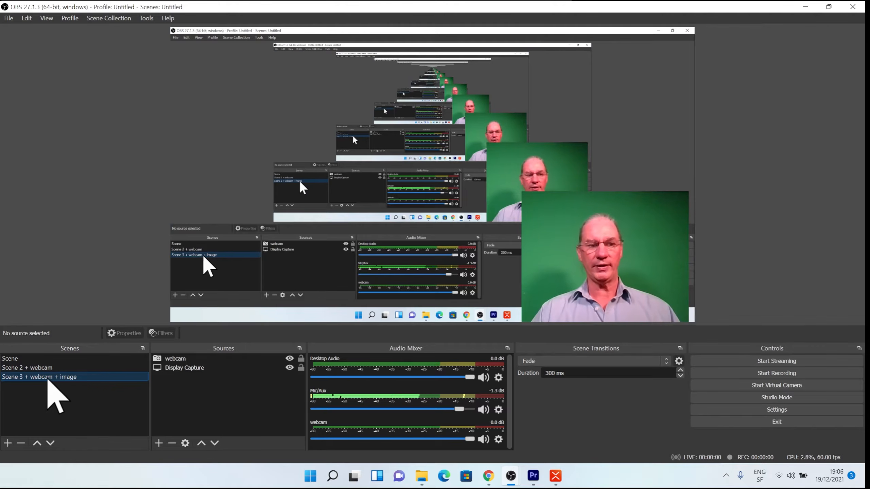
Narrow the Display Capture source from its right edge so it ends short of the webcam picture
click(188, 368)
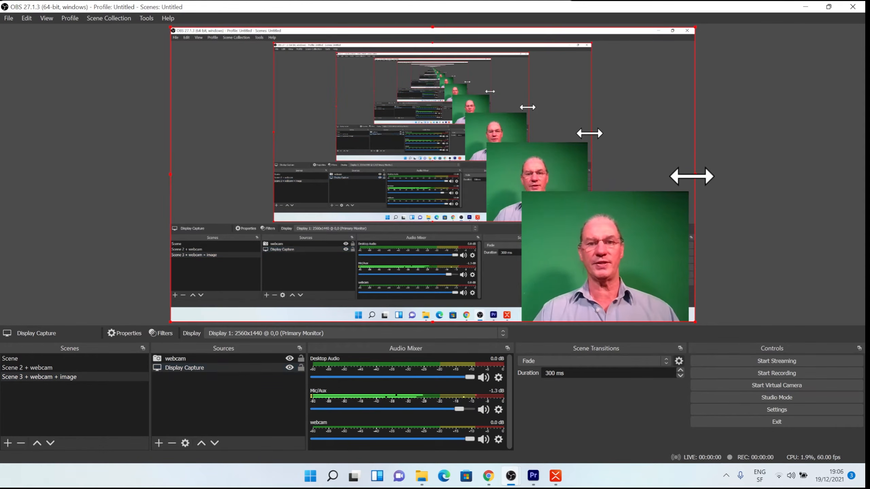
drag(692, 178, 484, 197)
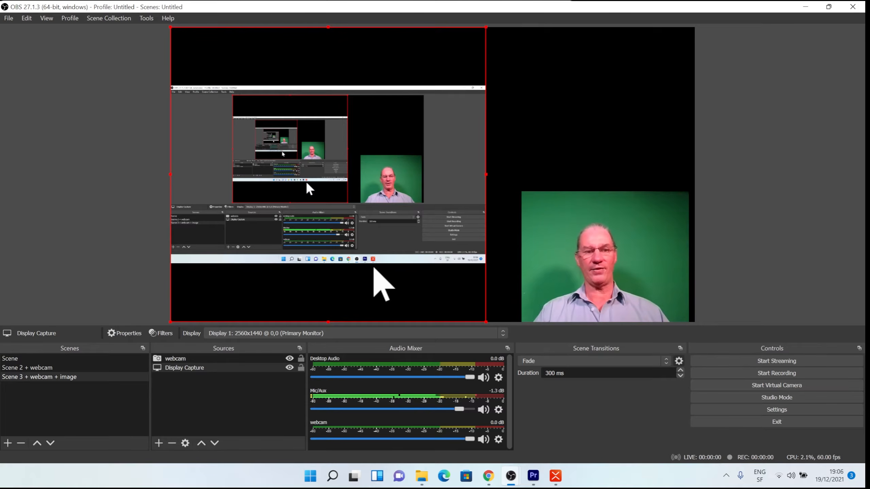
Add an Image source named "computer" that uses the file computer-04.jpg from the computer images folder
click(159, 443)
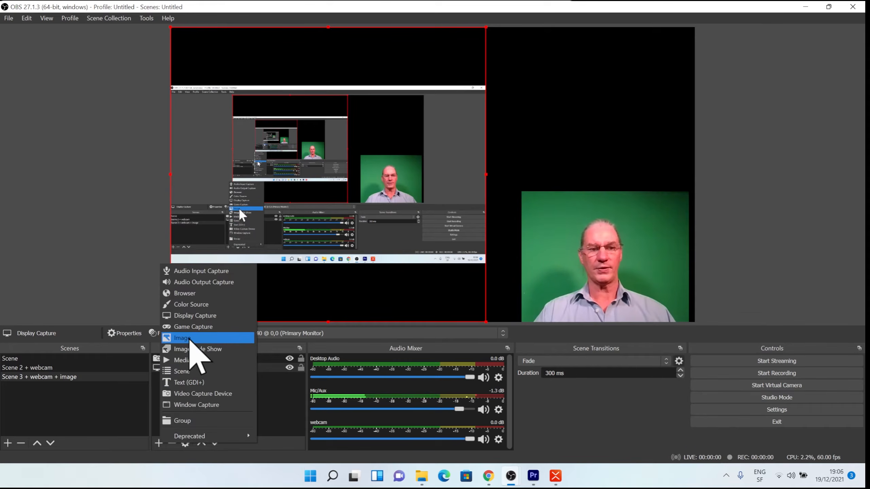
click(189, 338)
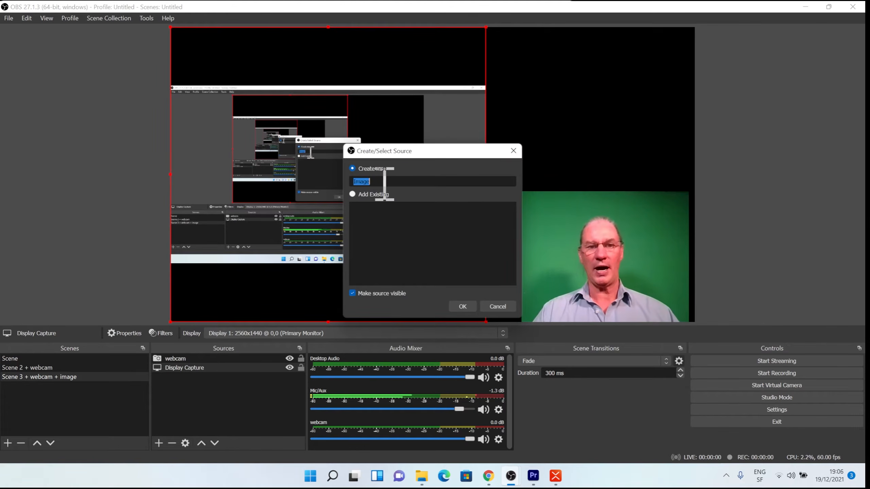
key(BackSpace)
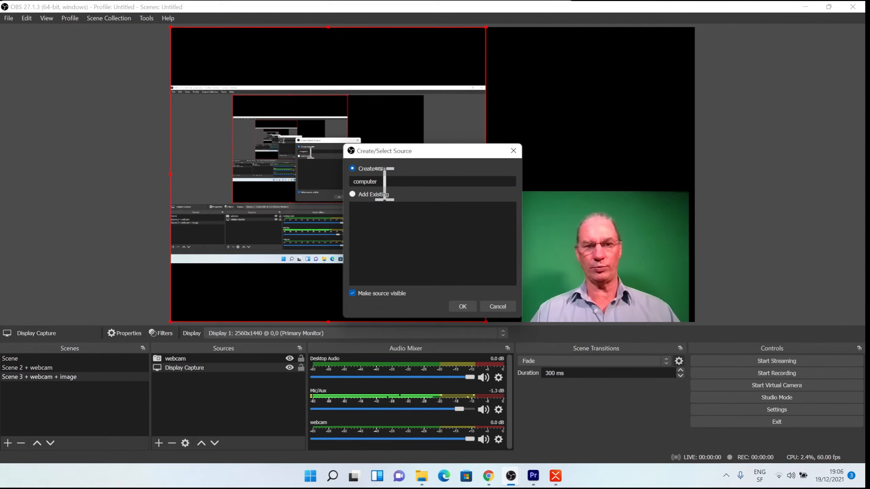
click(463, 306)
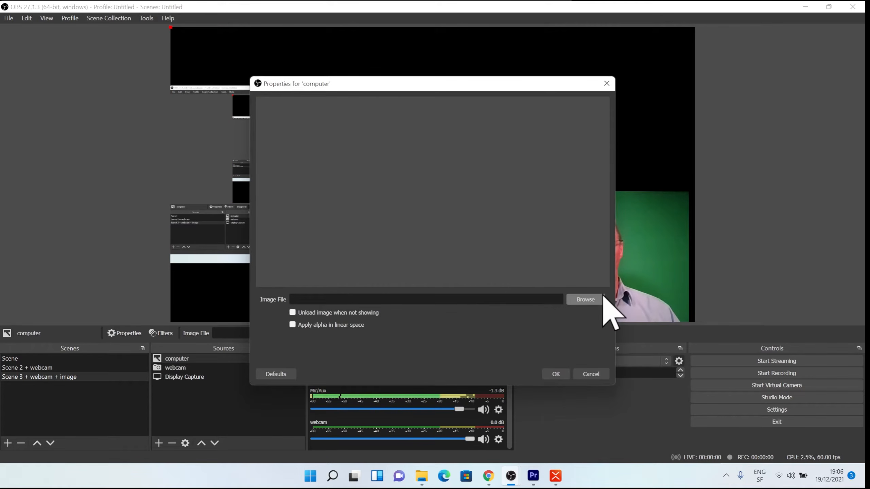
click(586, 300)
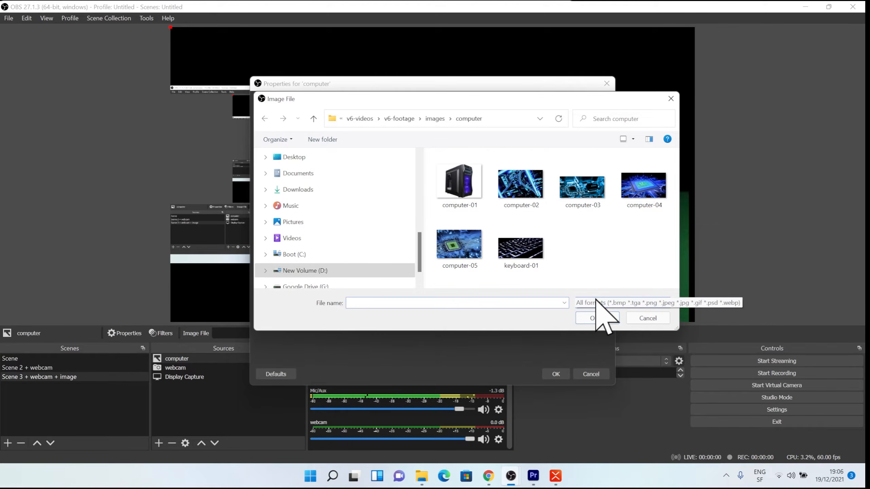
double_click(648, 196)
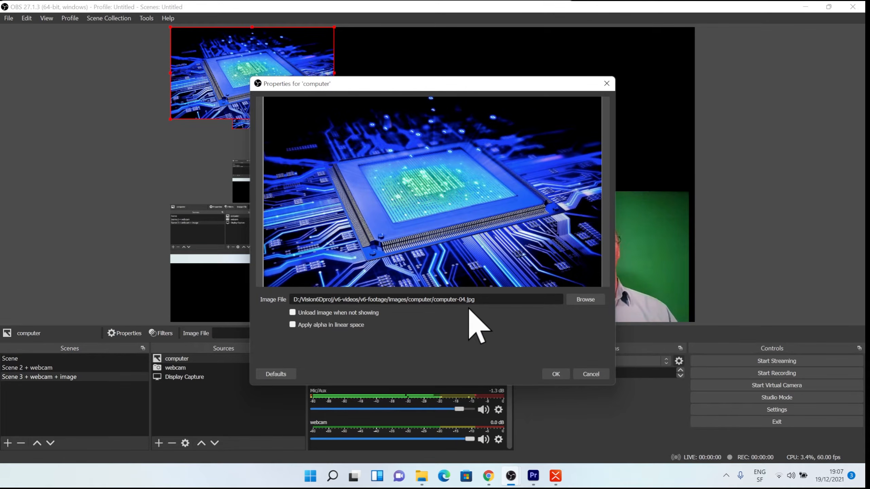
drag(453, 82, 371, 77)
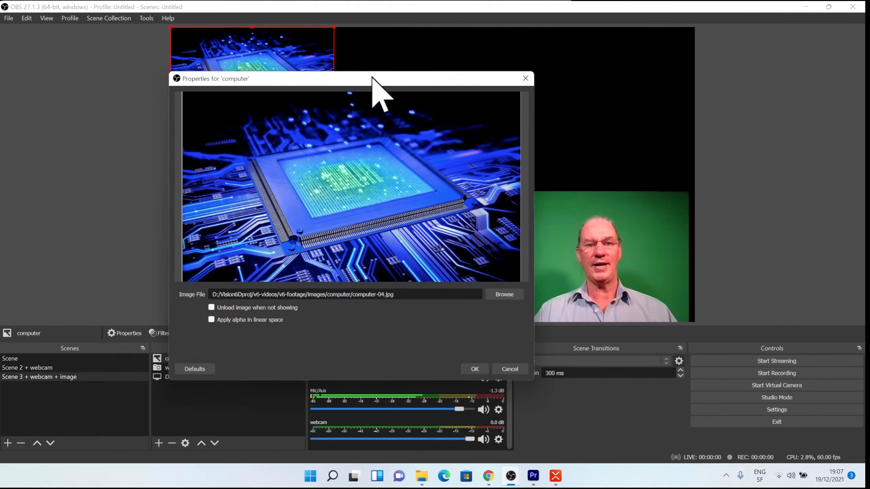
click(482, 369)
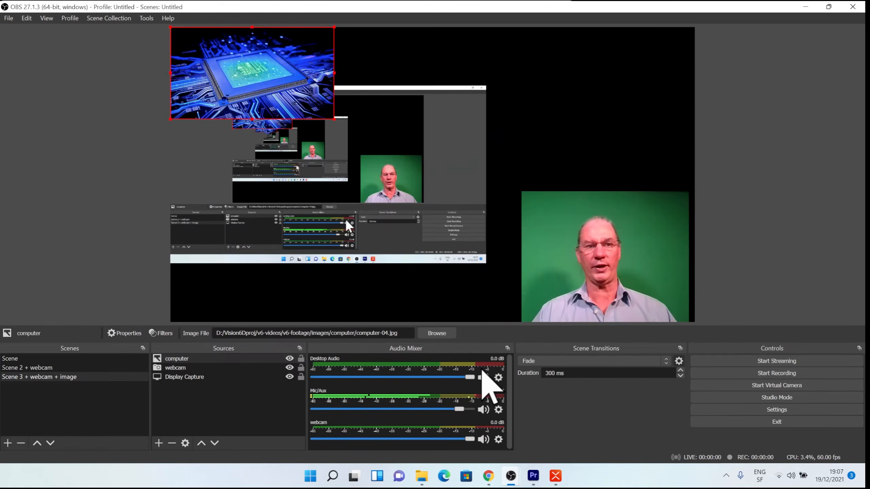
Apply the Fit to screen transform to the computer image
right_click(286, 87)
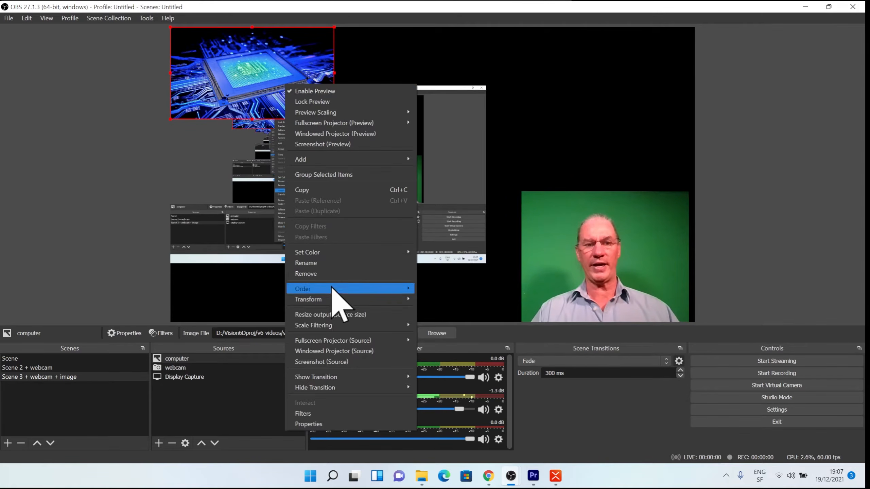
mouse_move(339, 299)
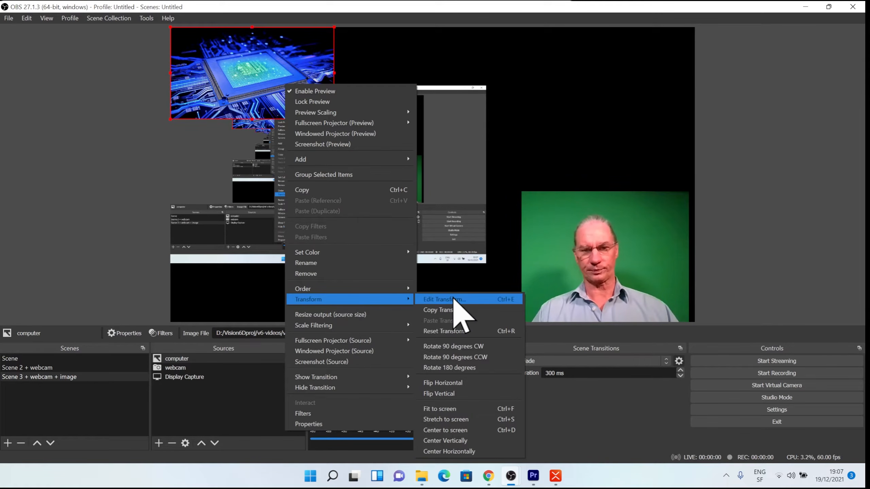
click(454, 409)
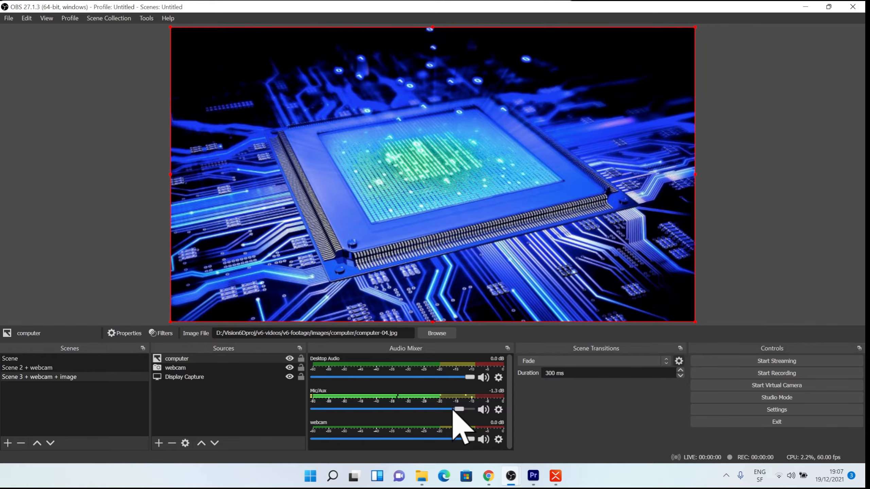
Reorder the sources so the computer image lies beneath both the webcam and the Display Capture
click(187, 359)
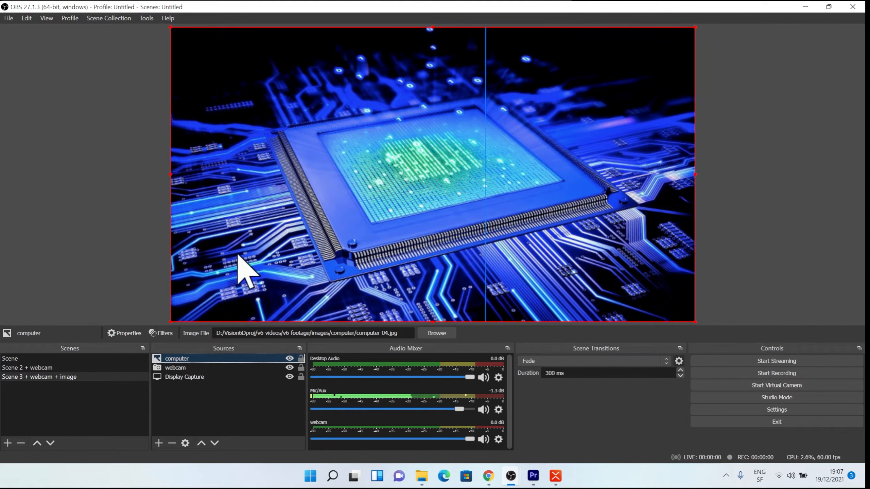
ctrl+click(183, 368)
drag(177, 358, 184, 373)
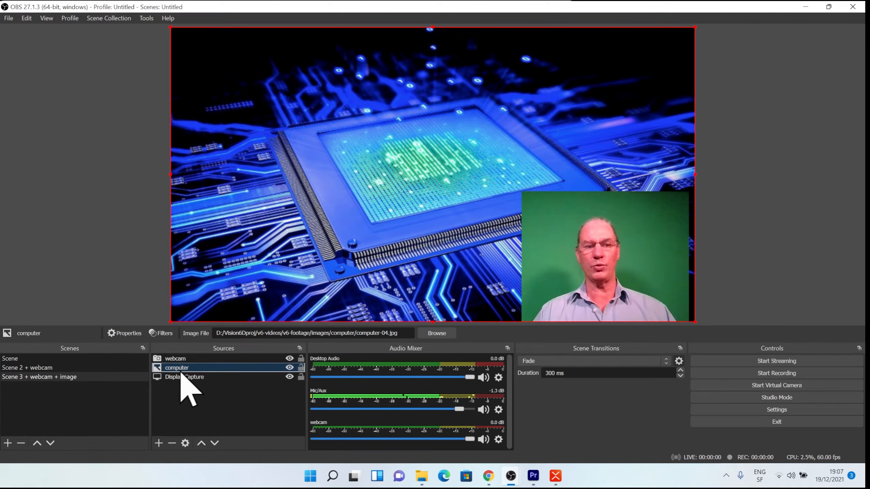
drag(181, 373, 181, 377)
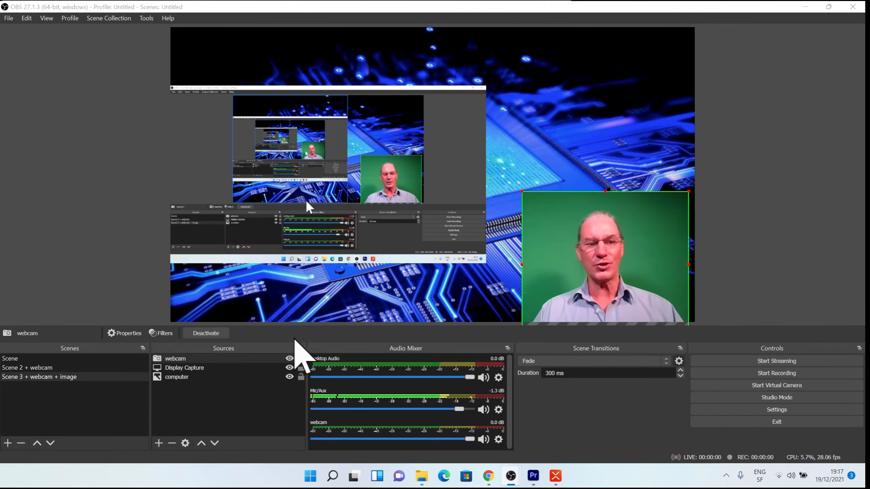
Add a Chroma Key effect filter to the webcam source, keeping the default filter name
click(188, 358)
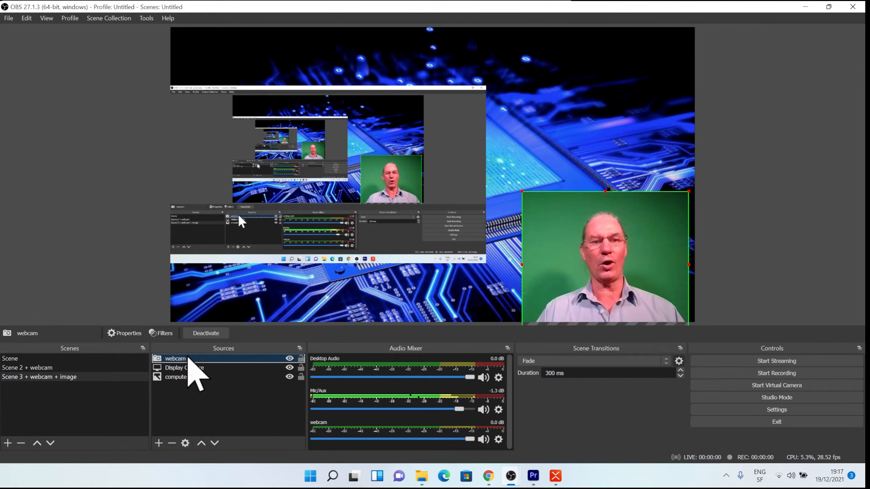
right_click(188, 359)
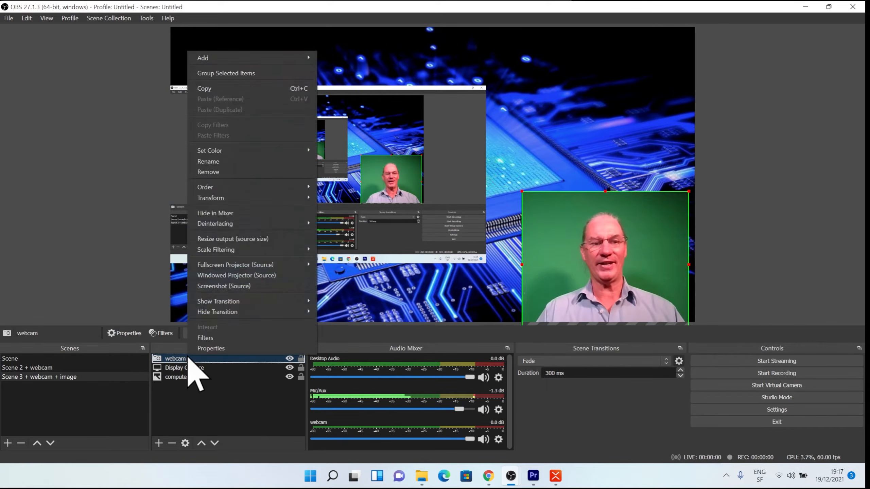
click(206, 338)
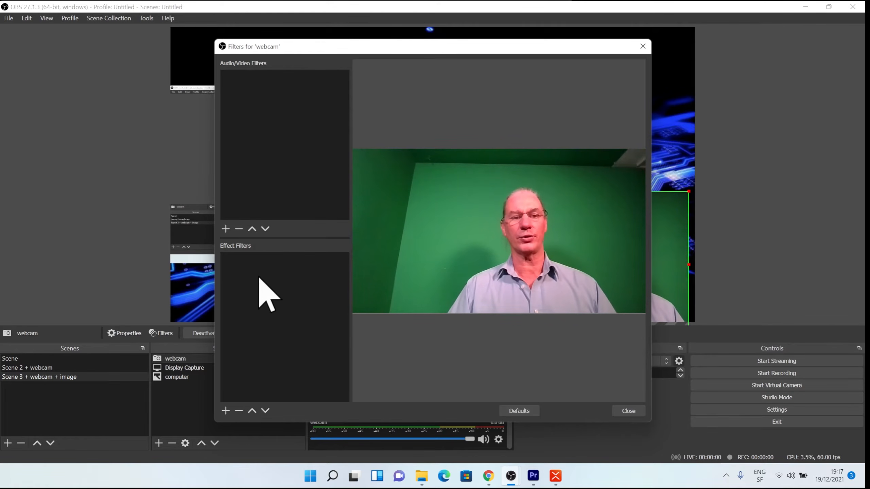
click(226, 411)
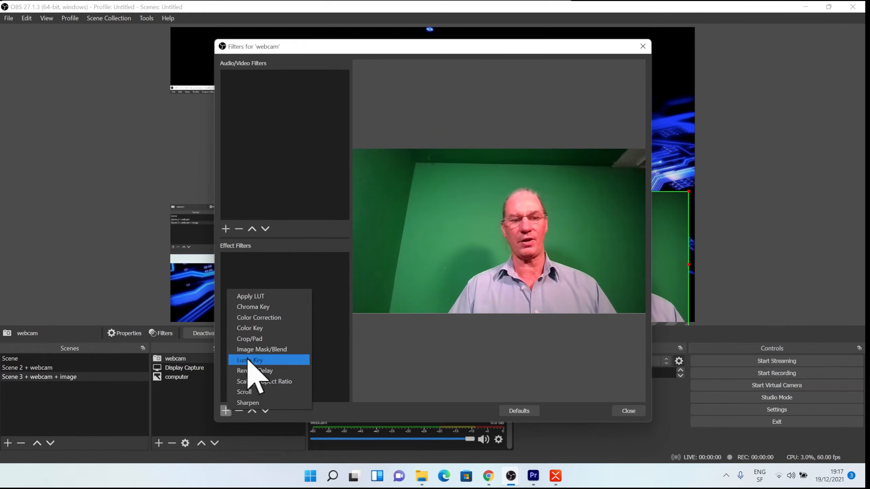
click(265, 308)
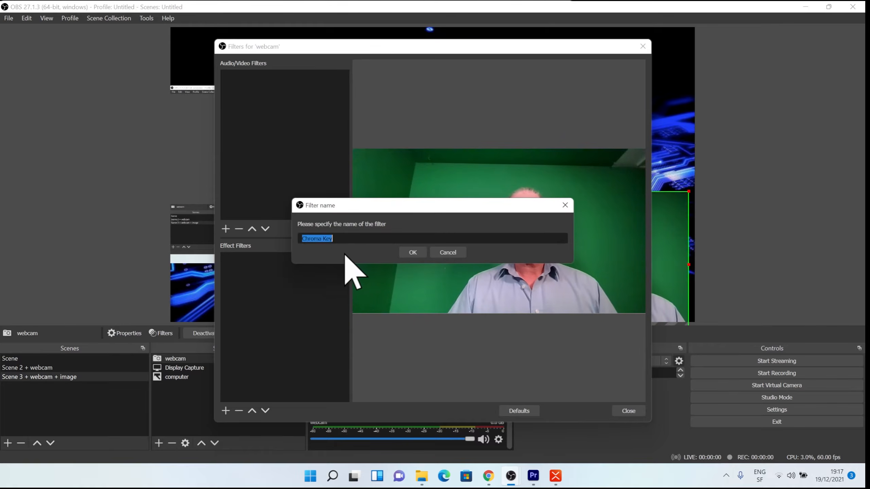
click(413, 252)
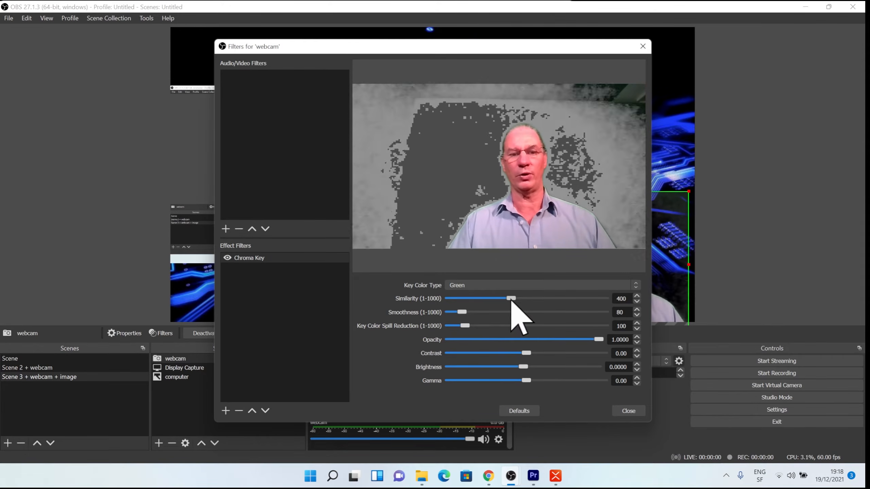
Set the webcam's Chroma Key similarity to 494 and smoothness to 129, and close the filters
drag(513, 299, 525, 299)
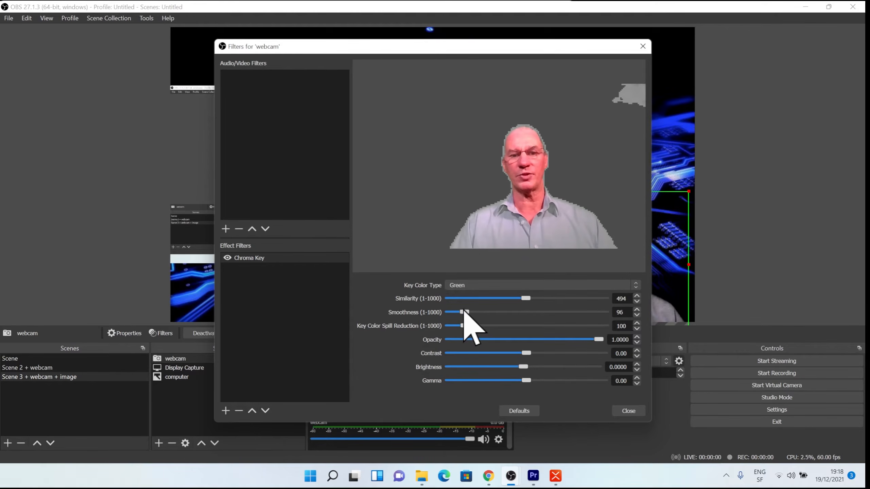
drag(462, 311, 470, 312)
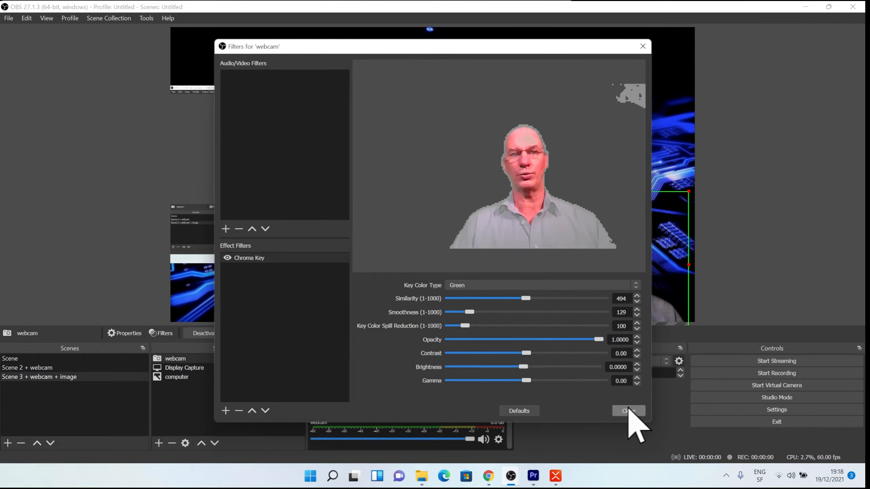
click(628, 411)
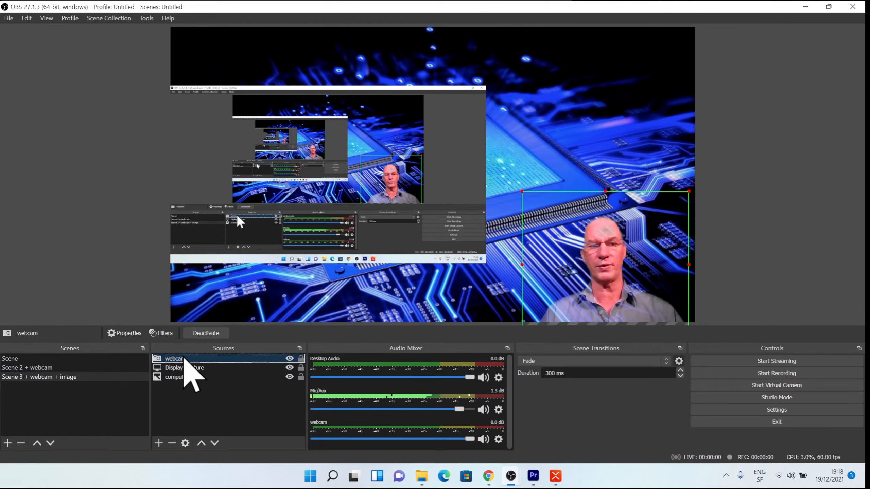
Reopen the webcam's Chroma Key filter and reduce its similarity to 441
right_click(185, 359)
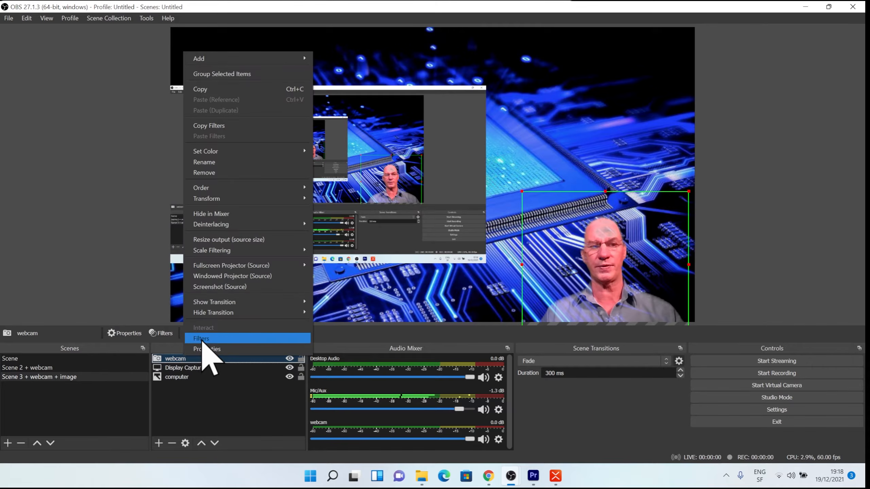
click(202, 339)
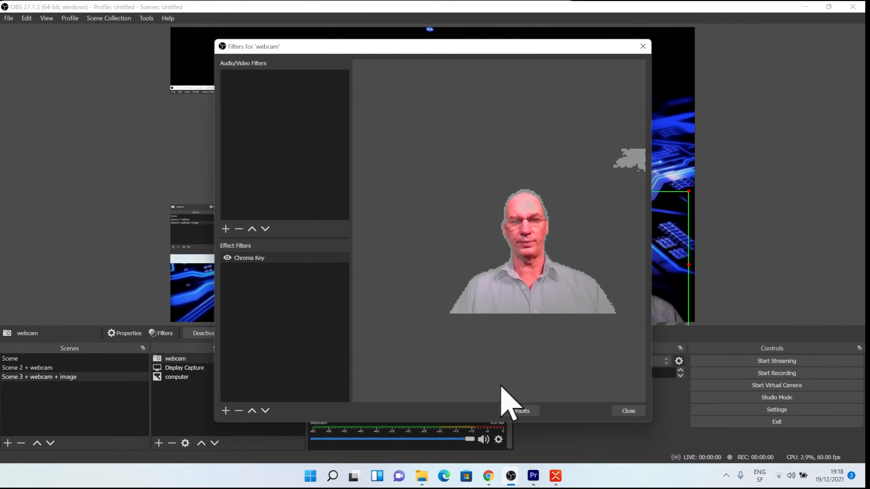
click(257, 260)
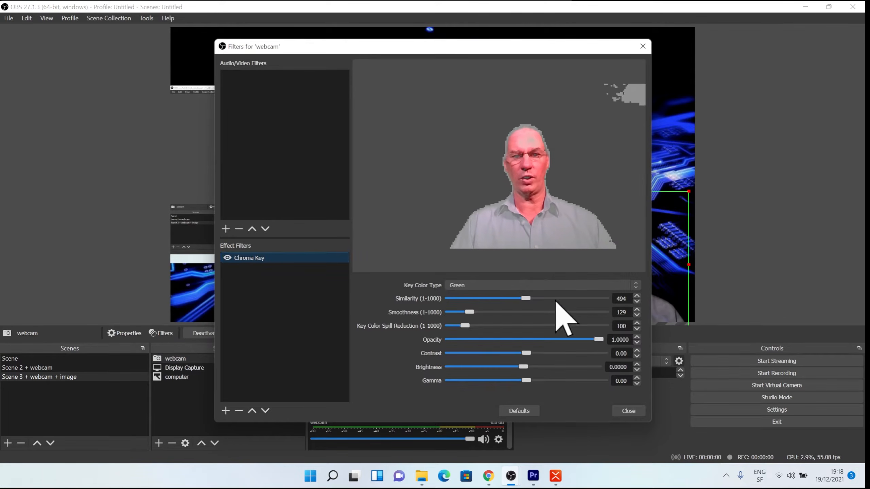
drag(527, 301, 519, 303)
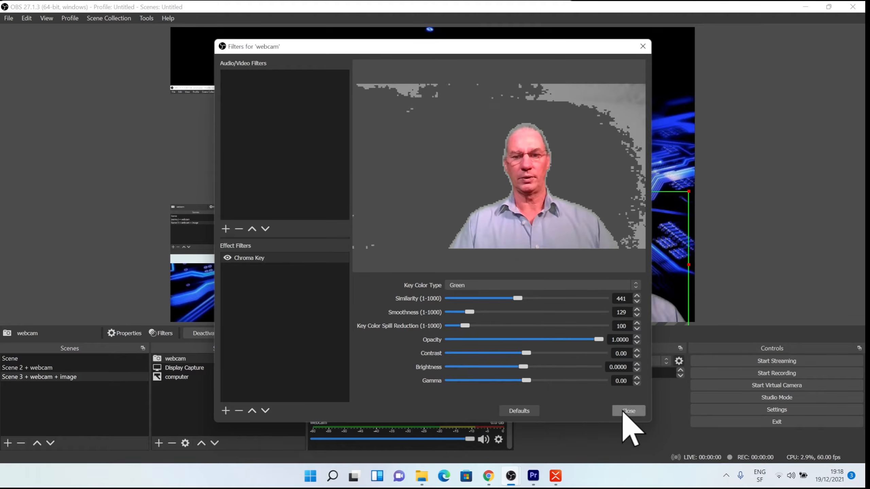
click(629, 411)
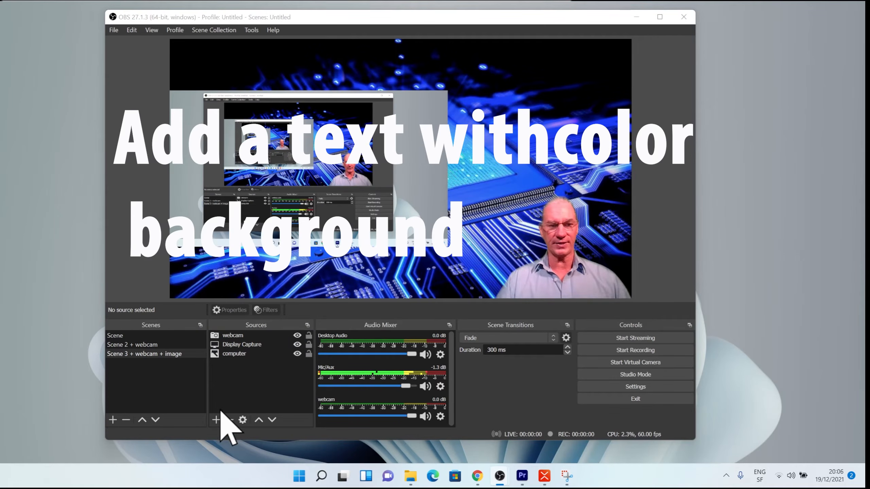
Add a Text (GDI+) source named "Vision 6D" that displays the text "Vision 6D"
click(217, 421)
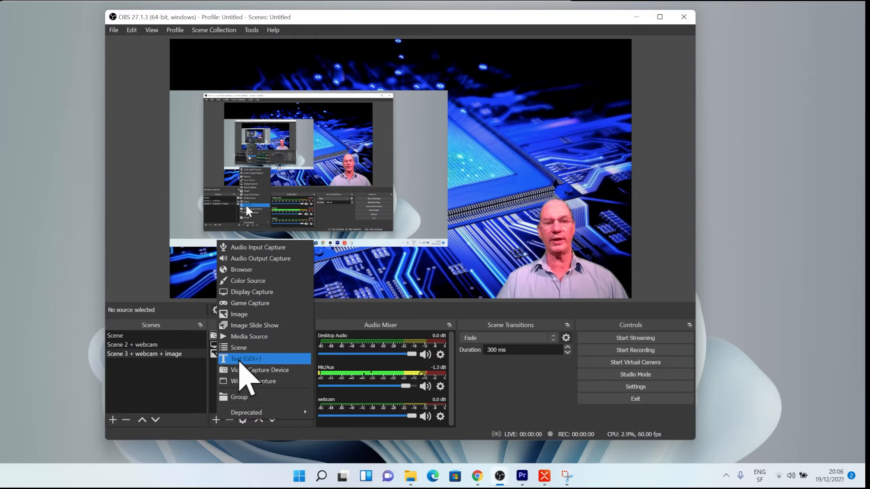
click(239, 360)
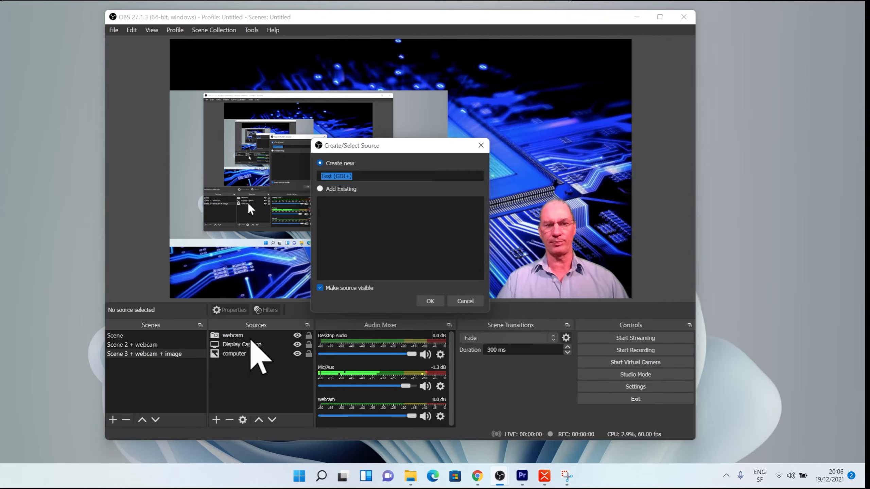
key(BackSpace)
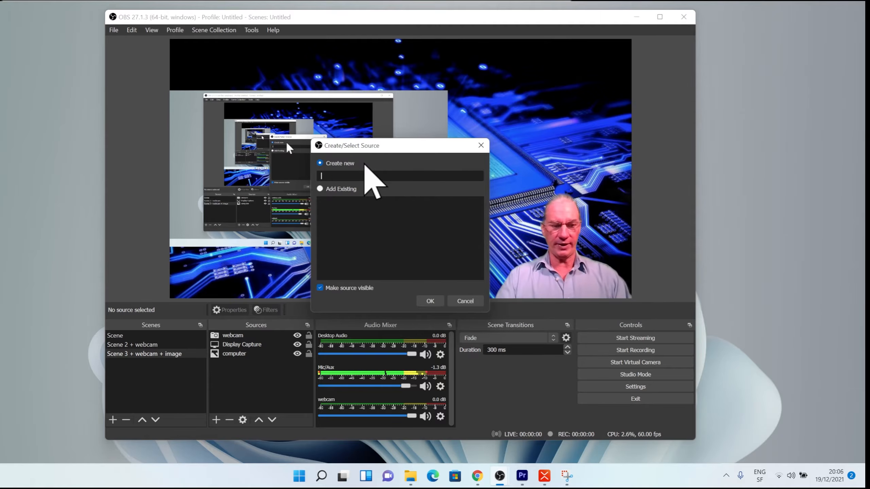
text(Visi0o)
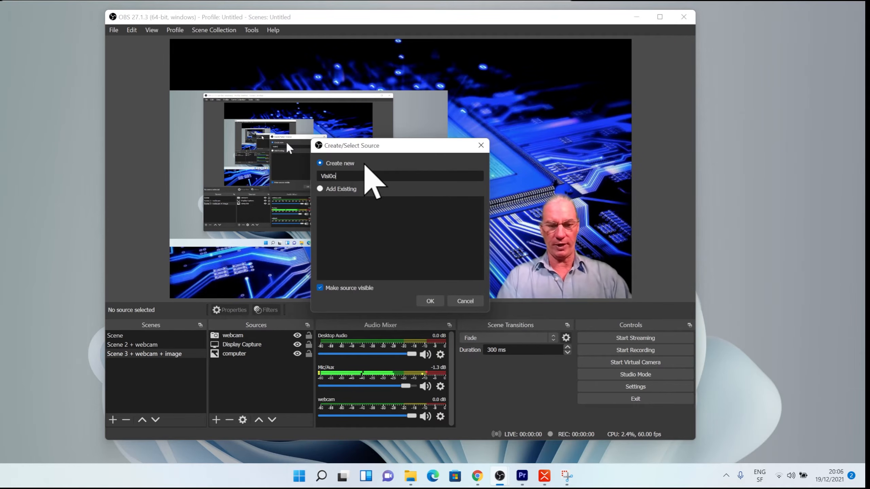
text(n 6D)
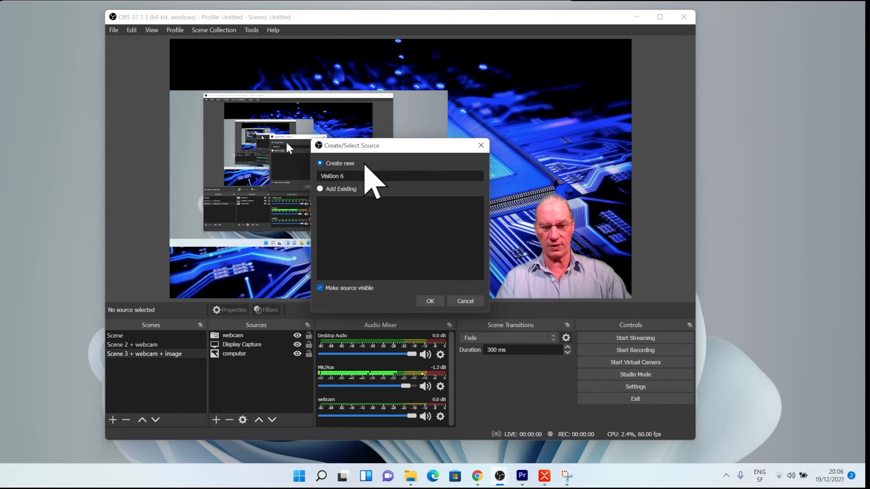
click(431, 302)
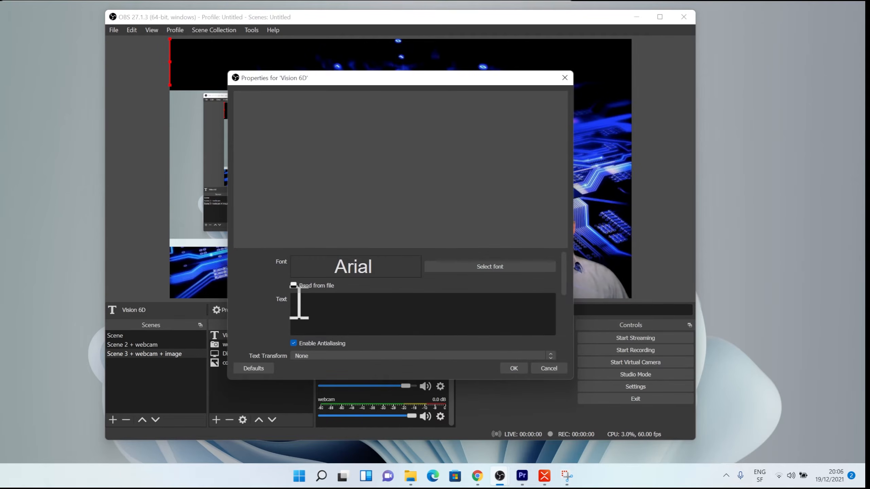
text(Vision )
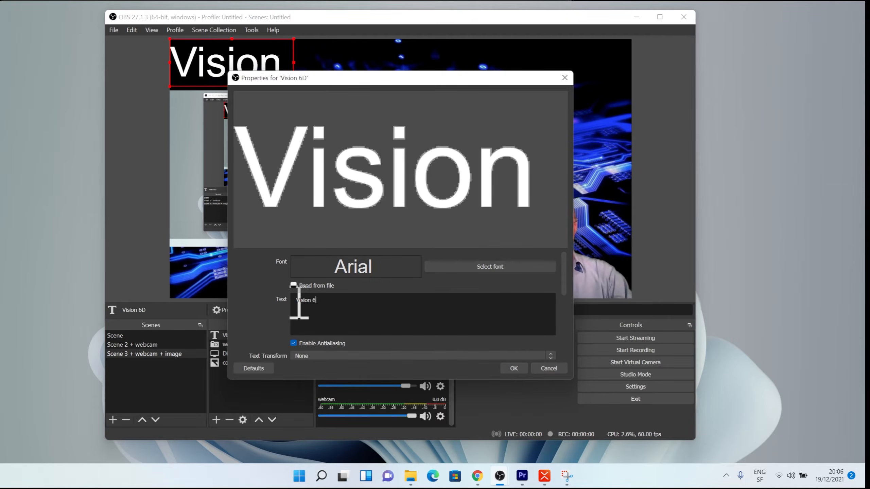
text(6D)
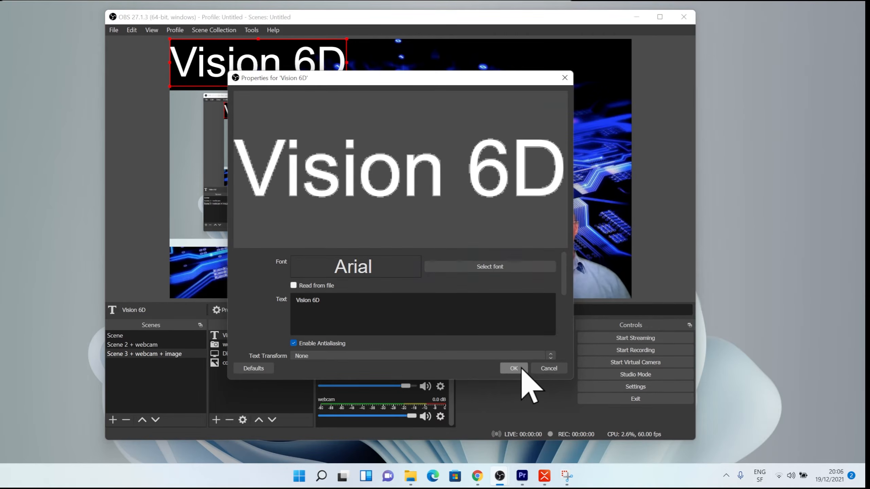
click(521, 369)
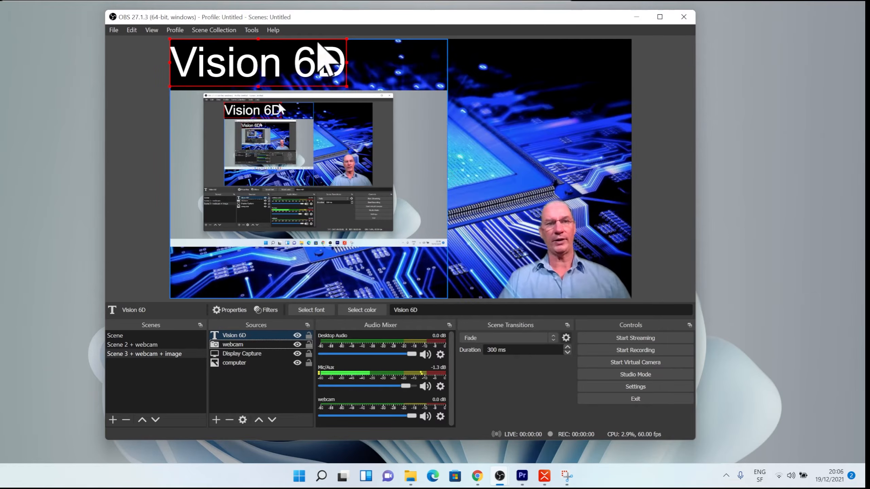
Move the Vision 6D text to the upper-right corner of the canvas and shrink it to about half its size
drag(240, 67, 525, 64)
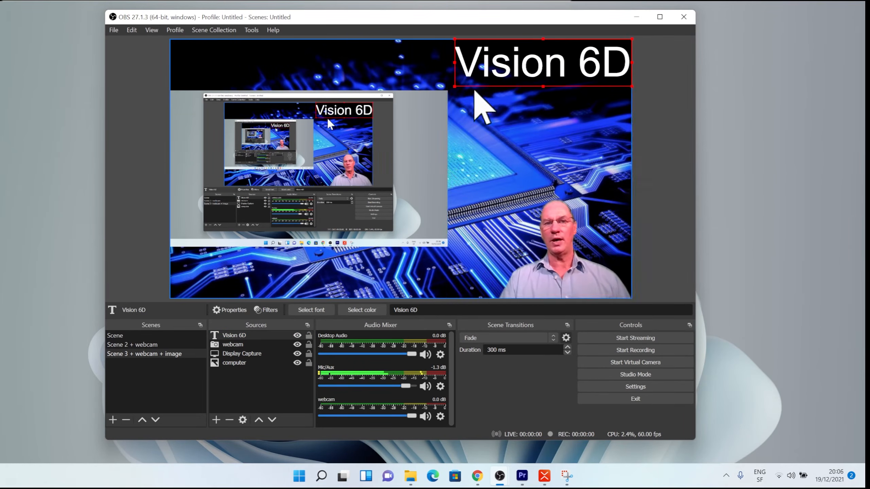
drag(454, 86, 618, 64)
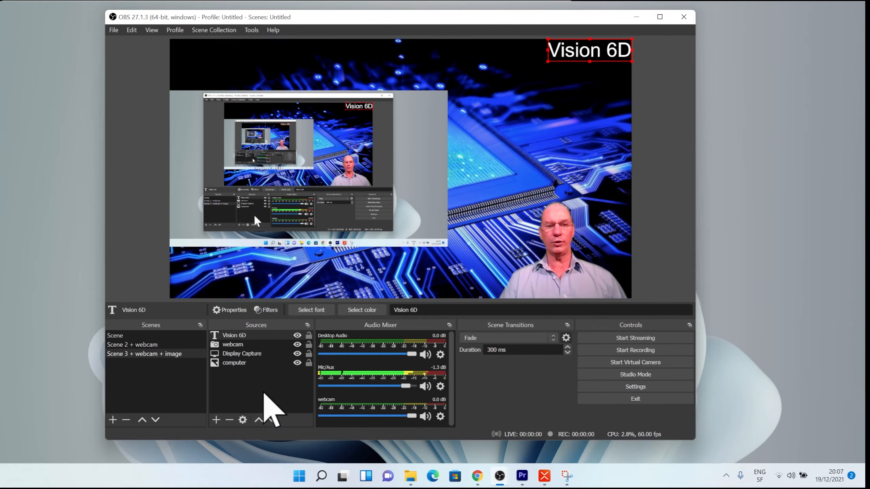
Add a Color Source with its default name and set its color to pure blue (RGB 0, 0, 255)
click(218, 421)
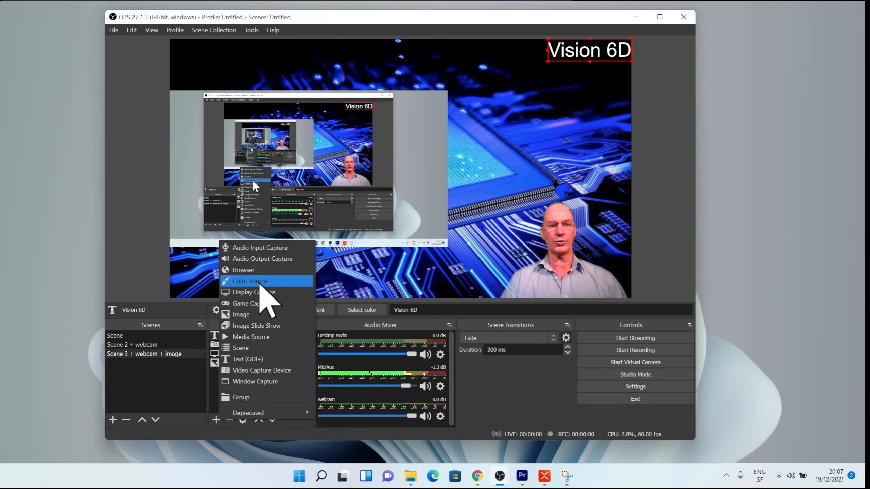
click(260, 284)
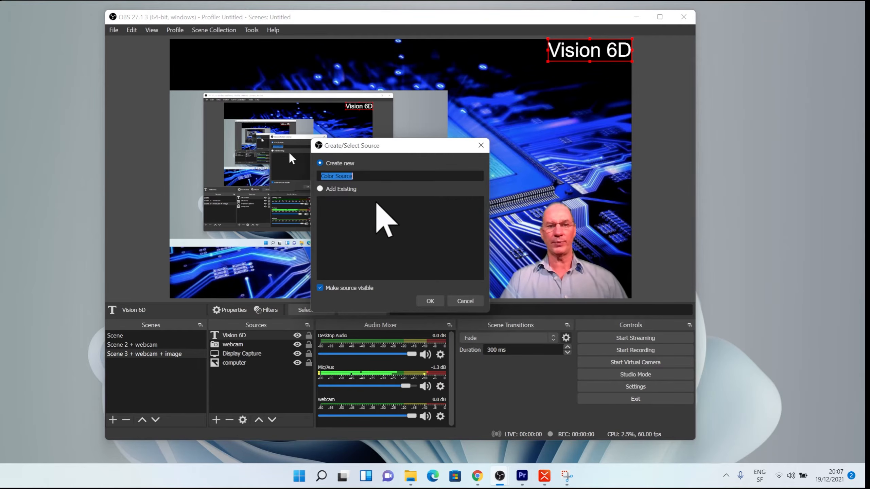
click(430, 301)
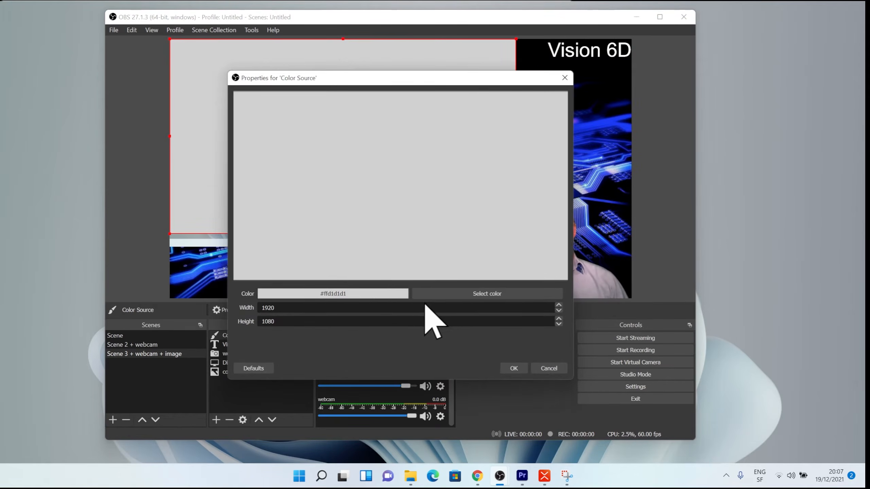
click(453, 295)
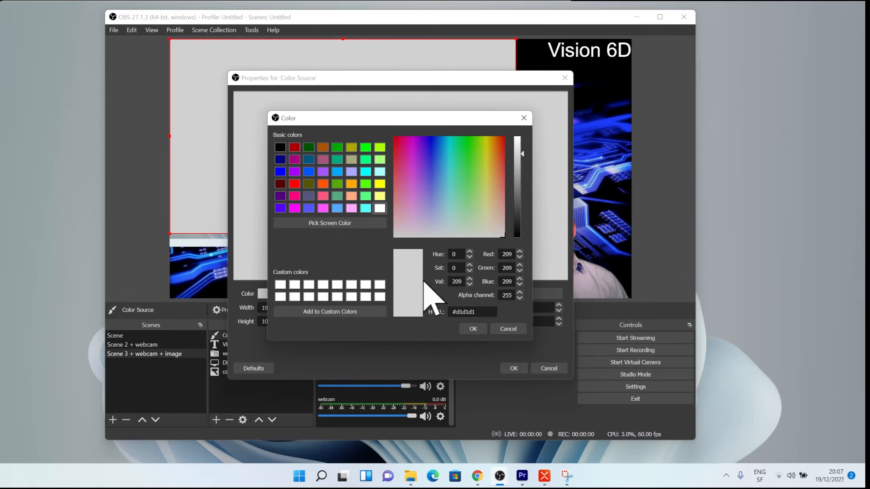
click(279, 172)
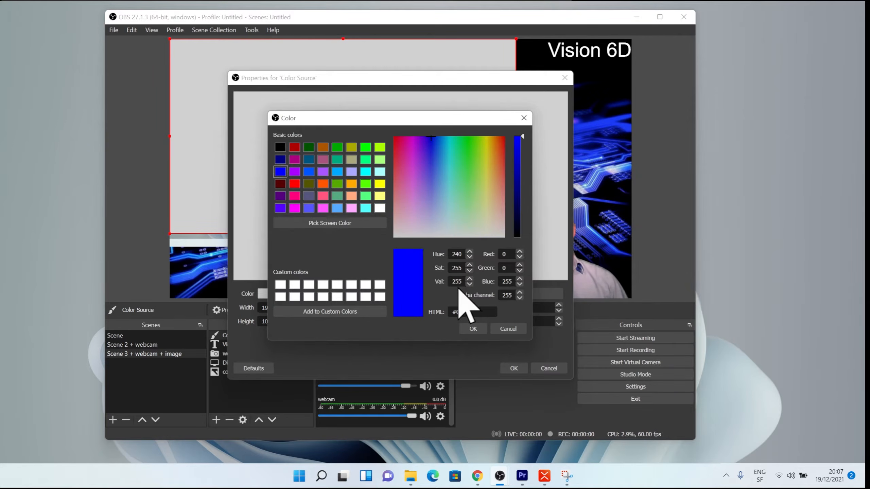
click(473, 329)
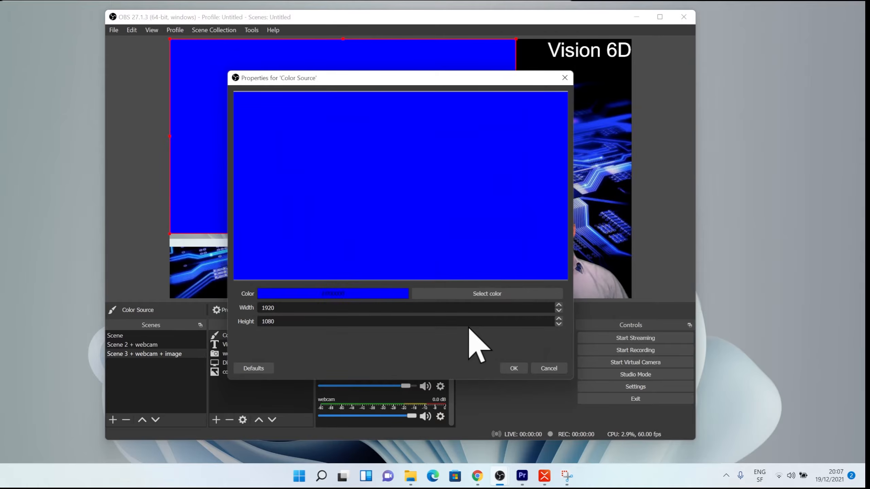
click(514, 368)
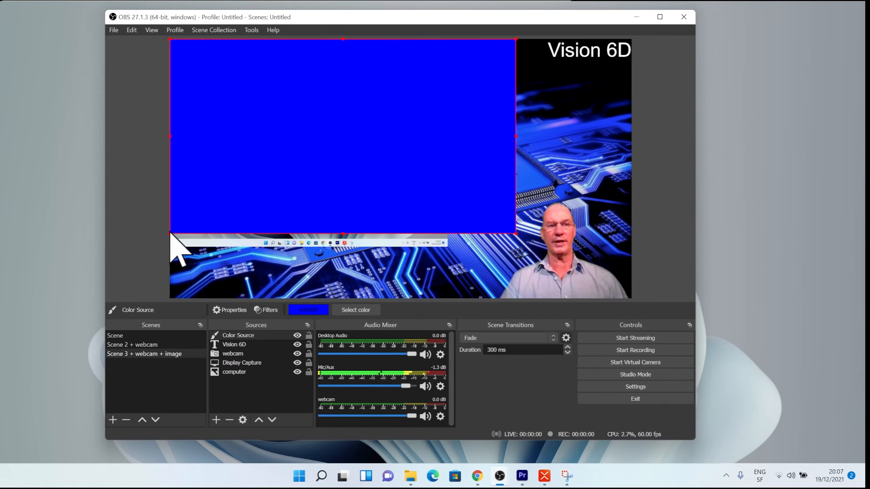
Shrink the blue Color Source and place it in the canvas's upper-right corner so it just covers the Vision 6D text area
drag(218, 213, 429, 101)
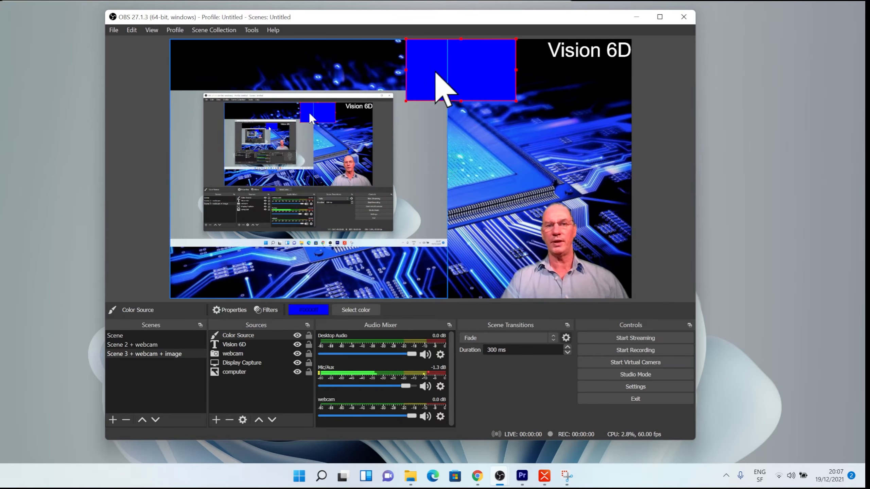
drag(479, 91, 586, 70)
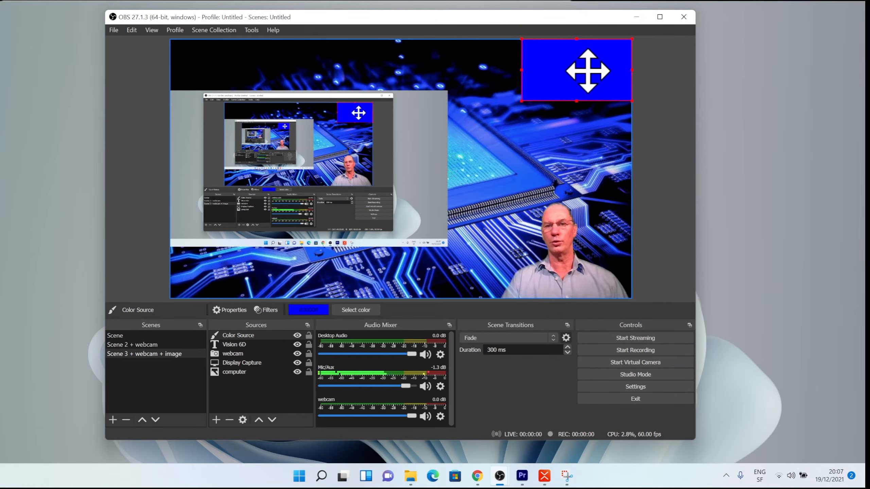
drag(521, 101, 543, 88)
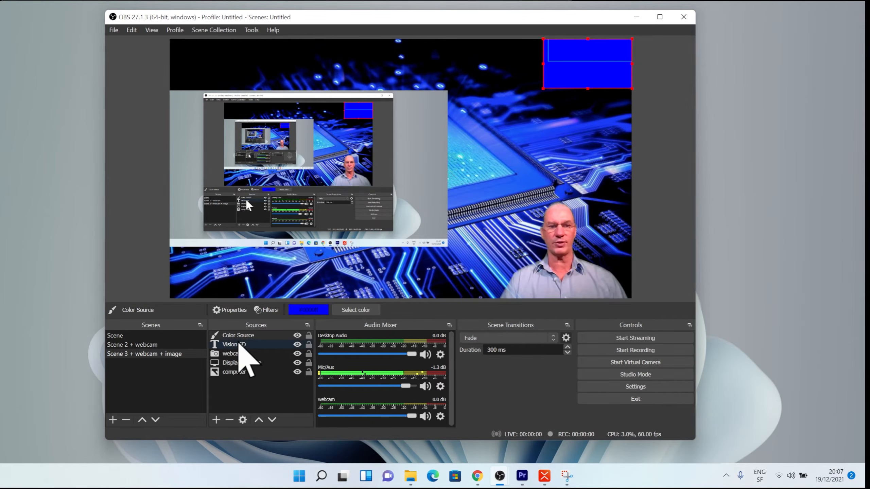
Put the Vision 6D text above the Color Source in the source order and move it to the vertical middle of the blue box
drag(240, 344, 242, 333)
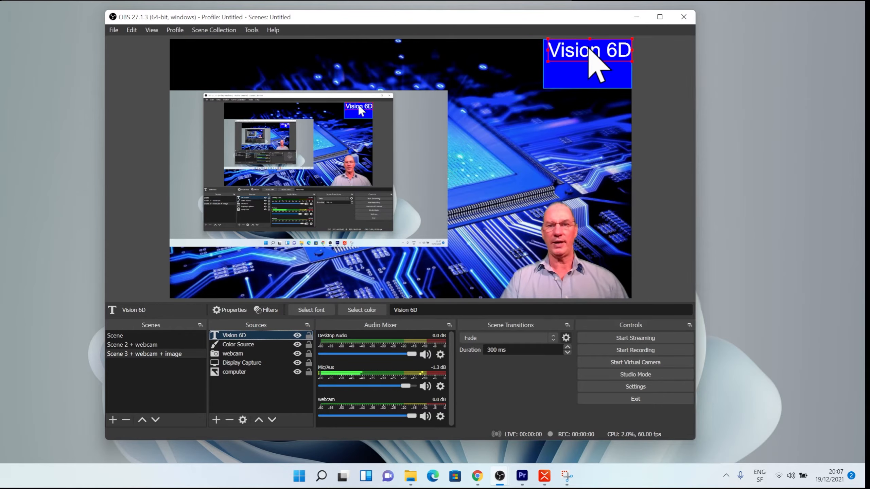
drag(588, 43, 585, 62)
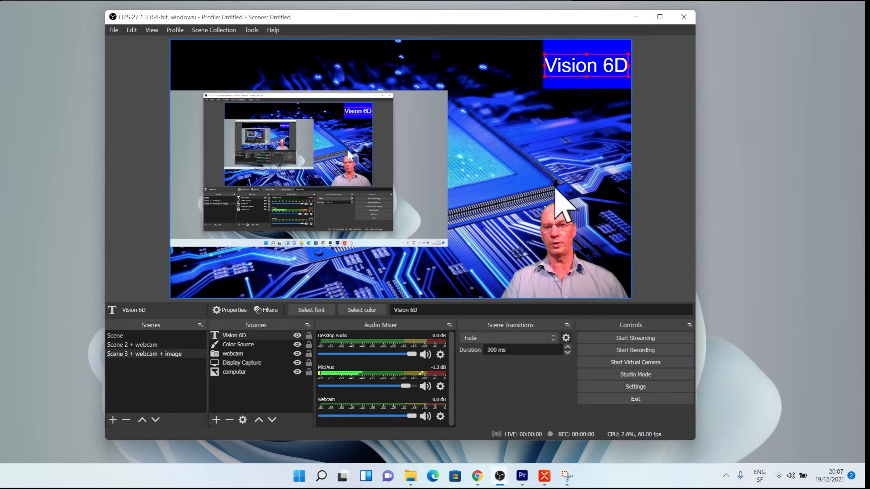
click(563, 204)
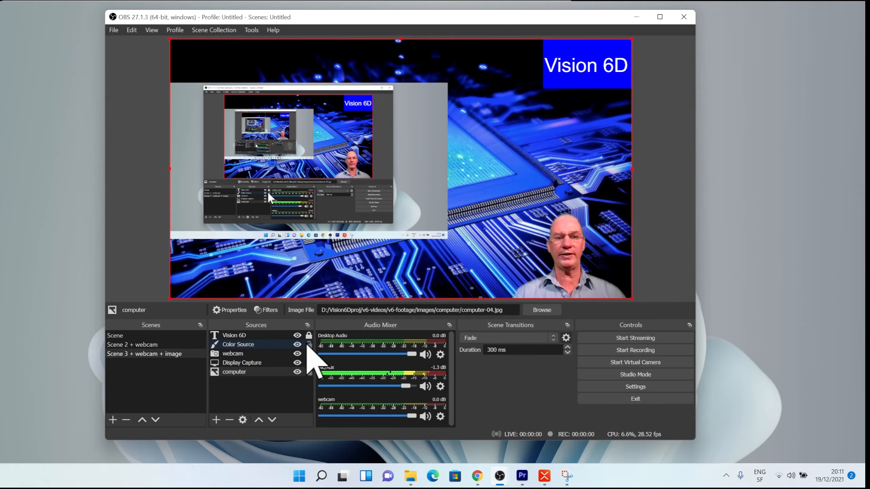
Lock the Color Source and try to move the blue box with the Vision 6D text on the canvas
click(309, 344)
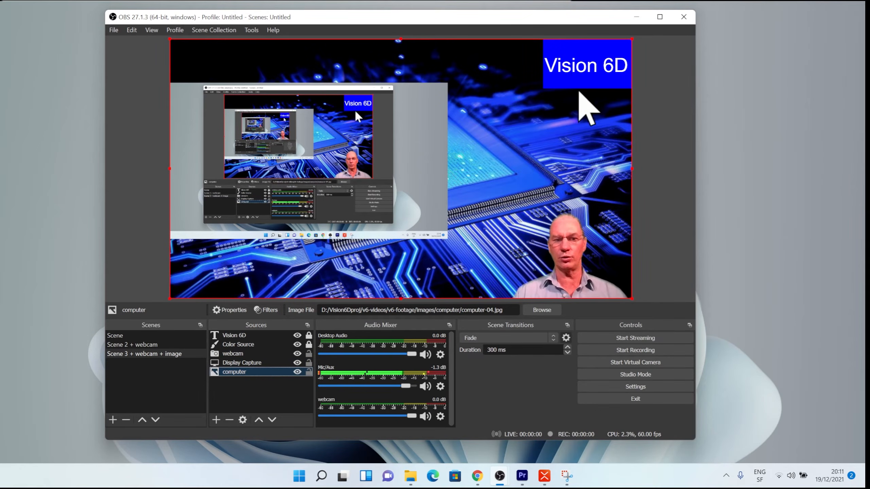
mouse_move(582, 90)
mouse_down()
mouse_move(547, 96)
mouse_move(585, 82)
mouse_up()
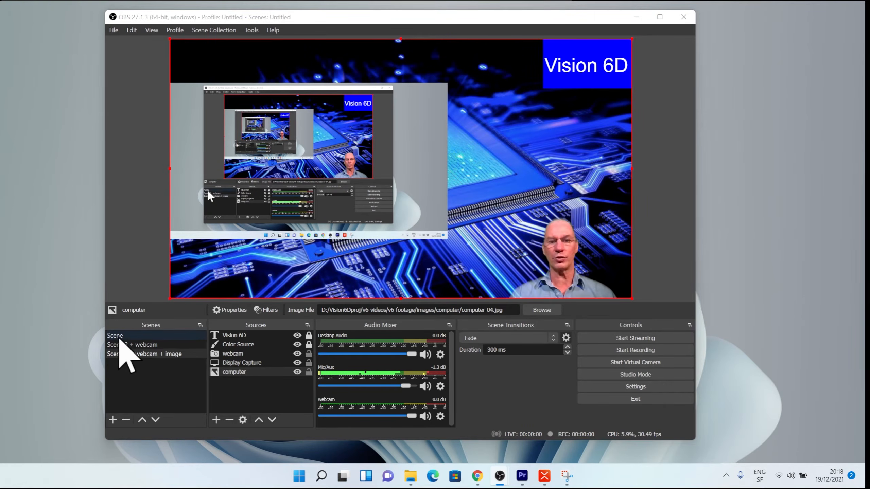
Switch to Scene and back to Scene 3 + webcam + image to watch the Fade transition
click(120, 339)
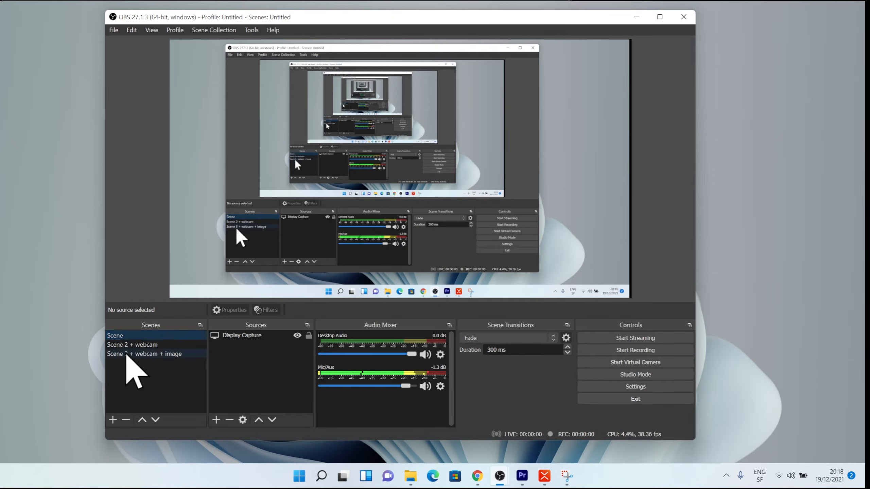
click(130, 354)
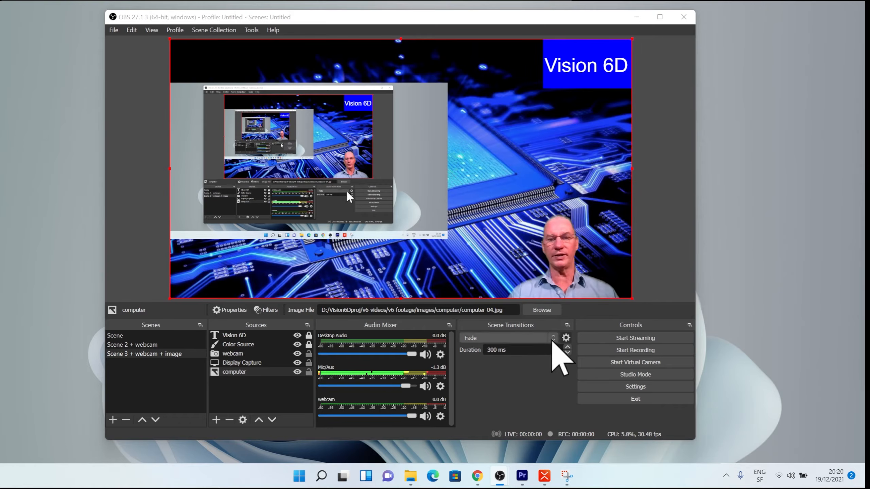
Add a Slide scene transition with its default name and direction Left, previewing it and testing it between Scene and Scene 3 + webcam + image
click(552, 339)
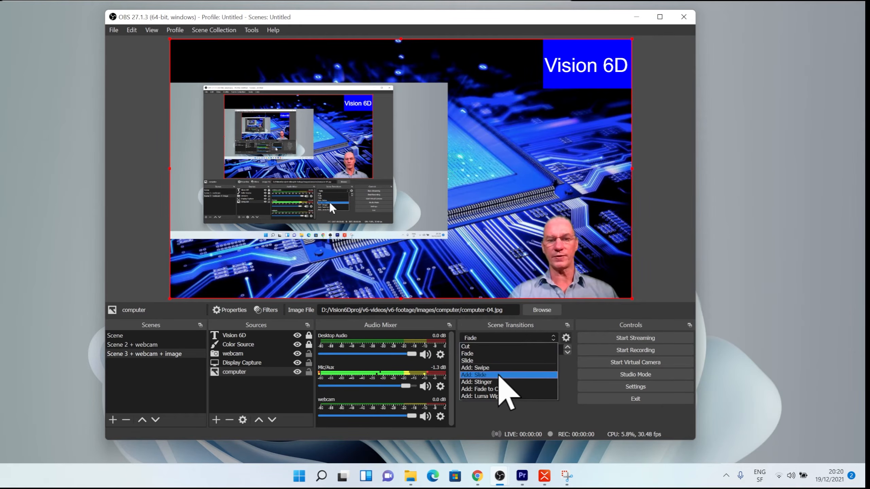
click(499, 375)
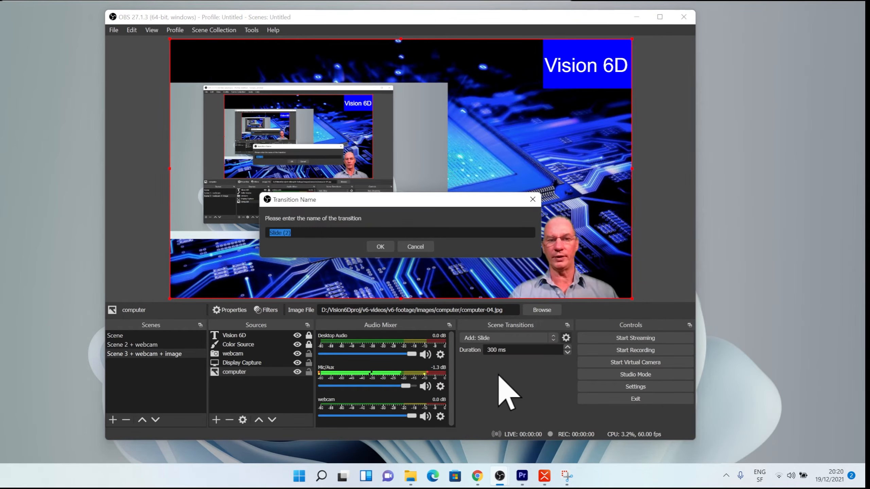
click(380, 247)
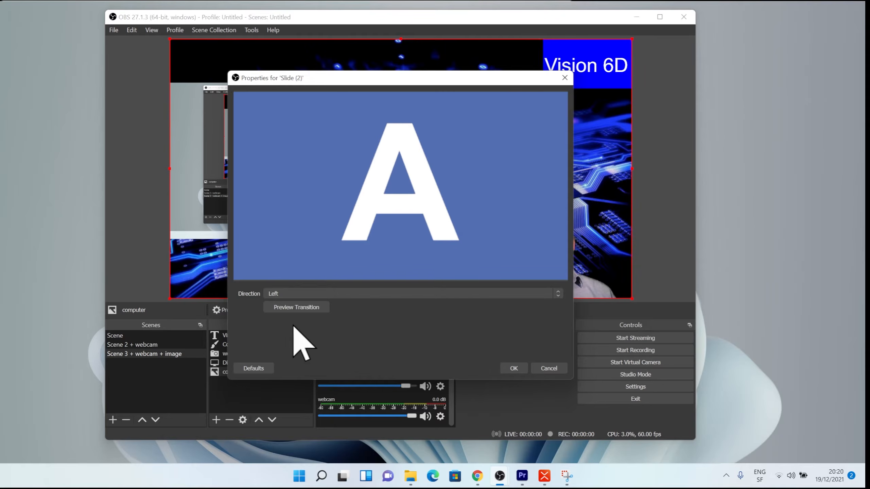
click(297, 308)
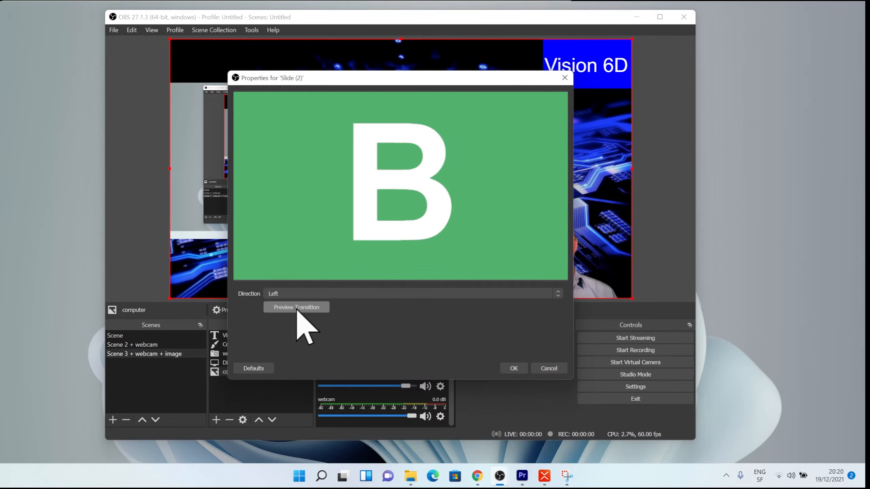
click(296, 308)
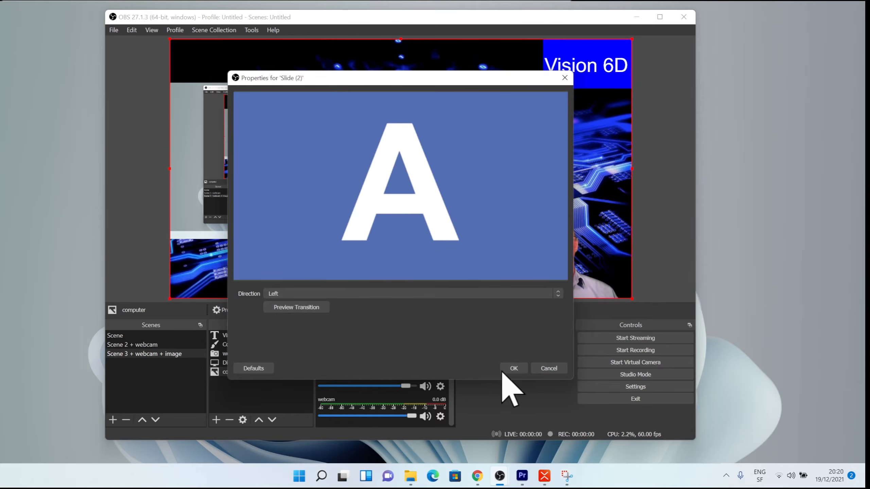
click(511, 369)
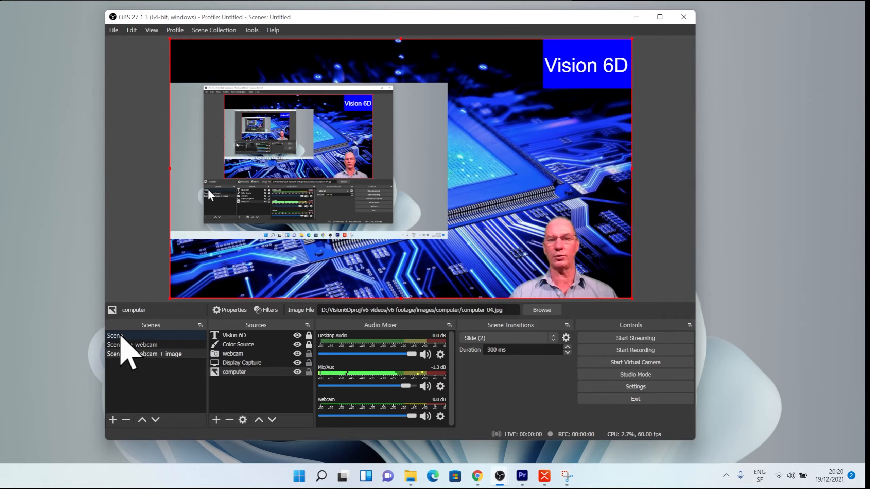
click(121, 337)
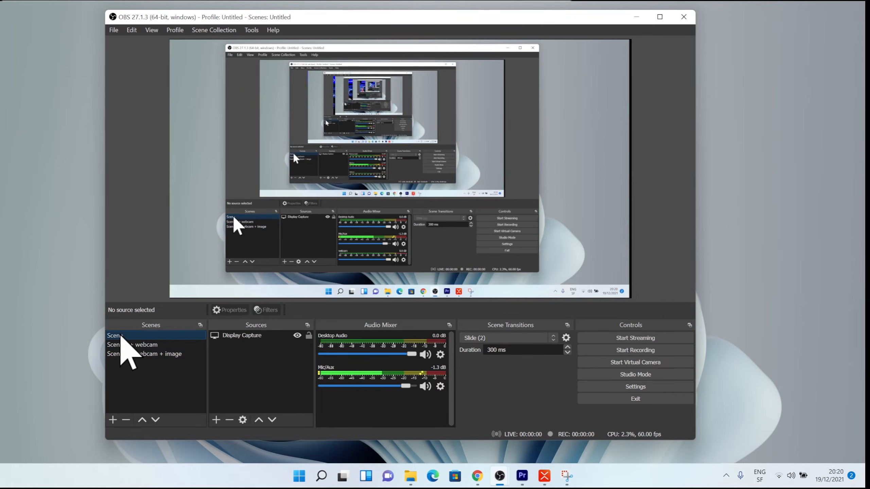
click(119, 354)
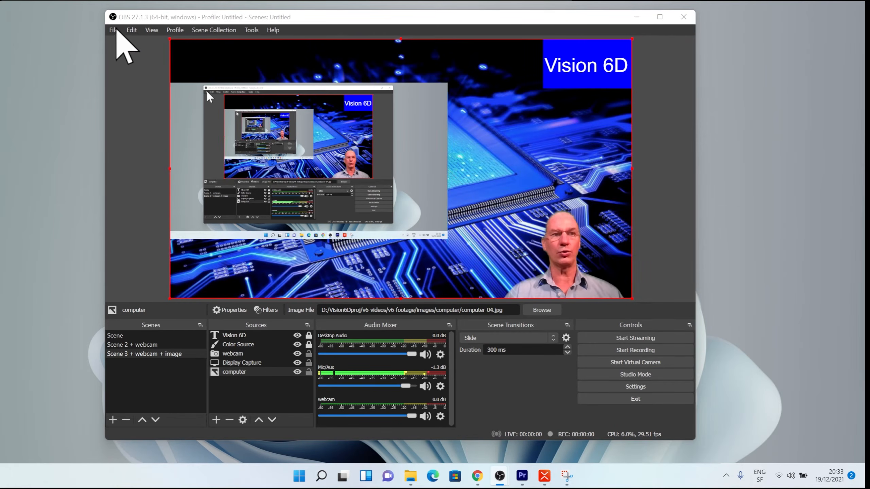
Examine the hotkeys assigned to starting and stopping recording and to switching scenes in the settings
click(115, 31)
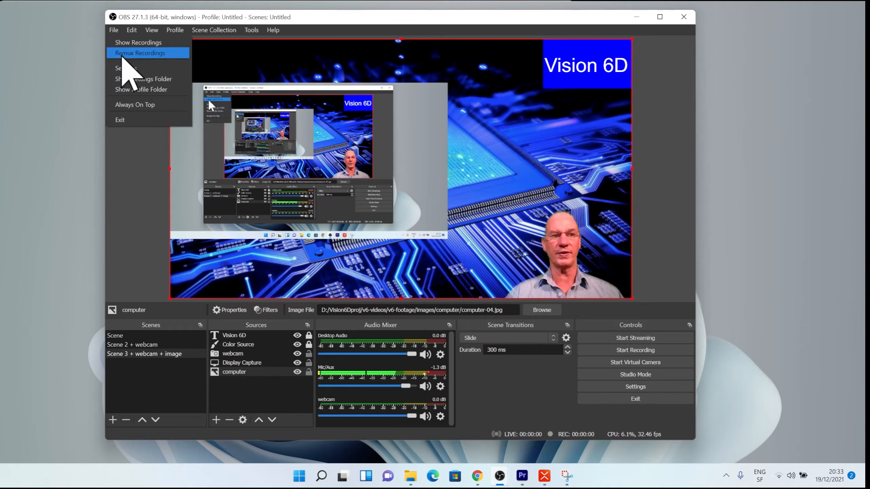
click(124, 67)
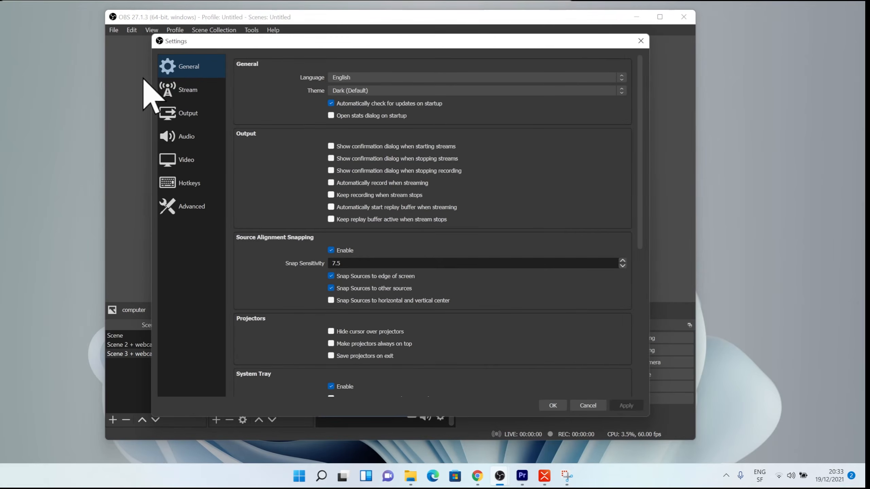
click(190, 185)
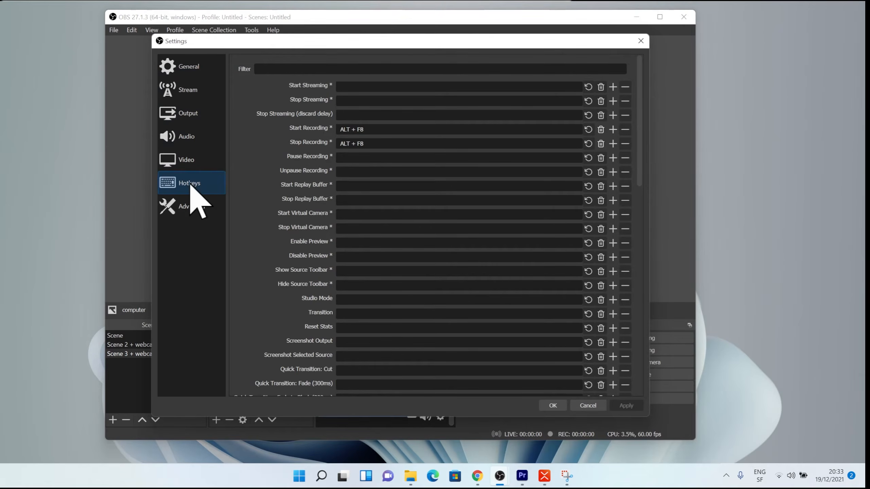
scroll(323, 185, down, 6)
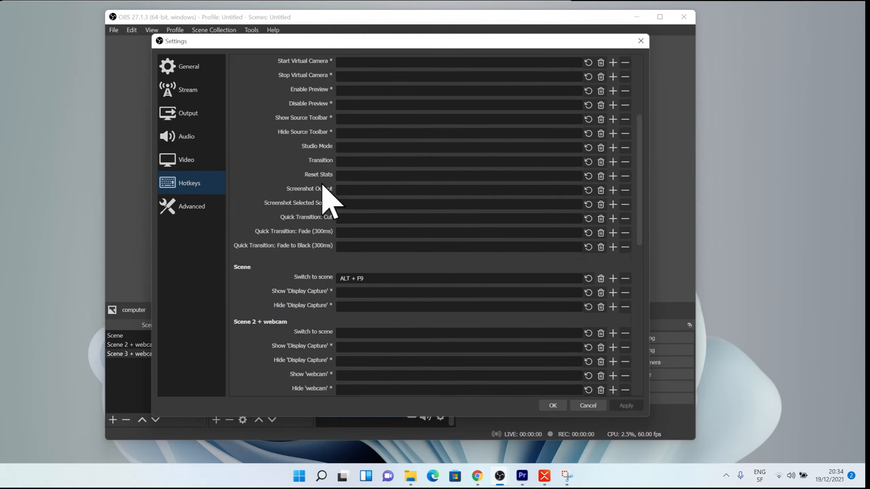
scroll(323, 185, down, 1)
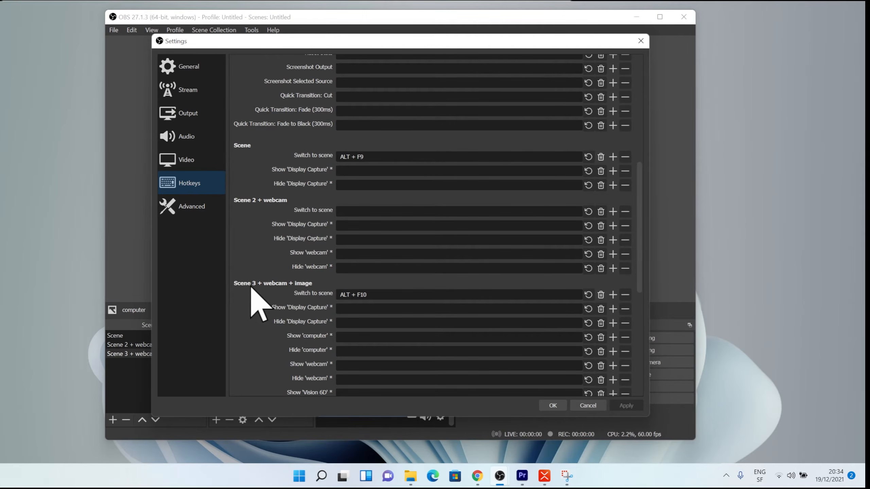
click(561, 407)
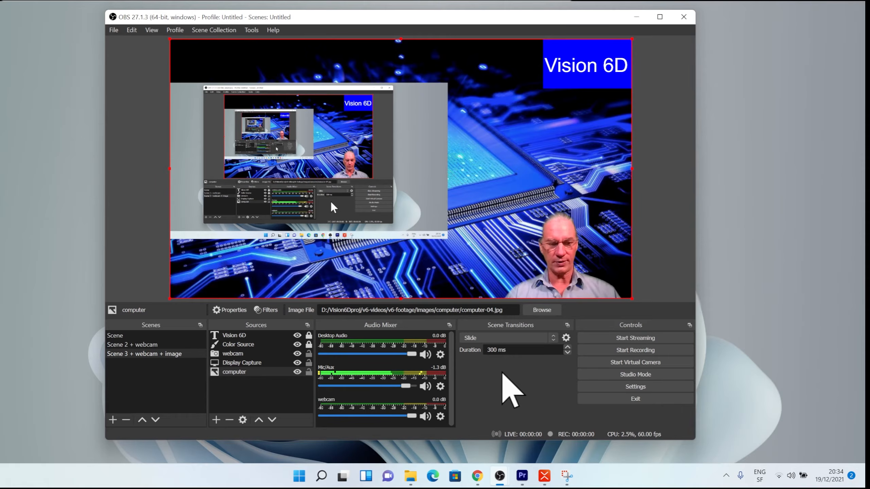
Test the assigned hotkeys by switching back and forth between Scene and Scene 3 + webcam + image
key(alt+F9)
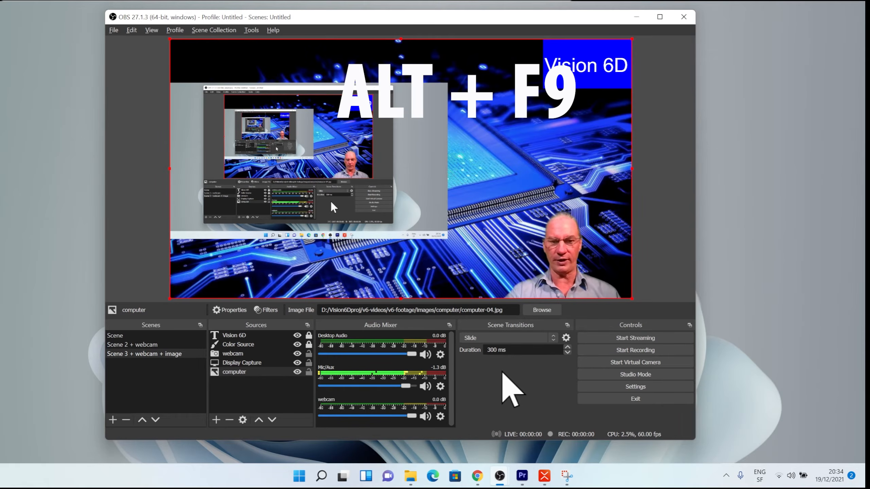
key(alt+F9)
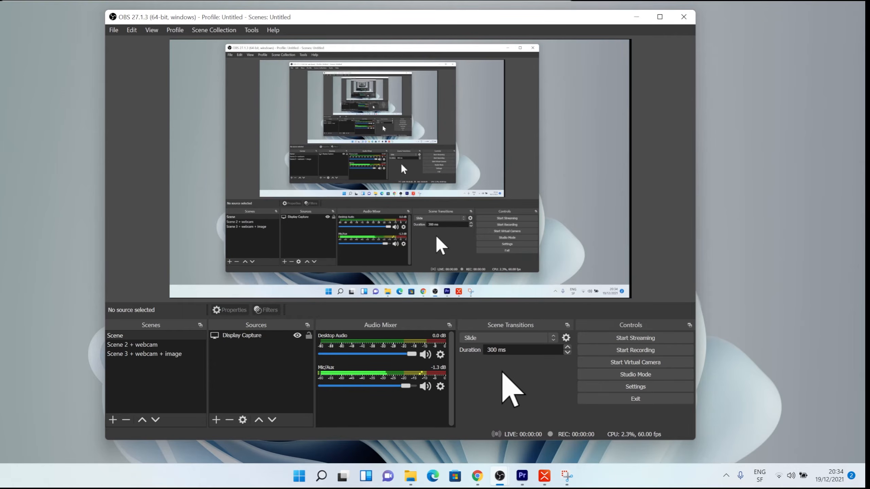
key(alt+F11)
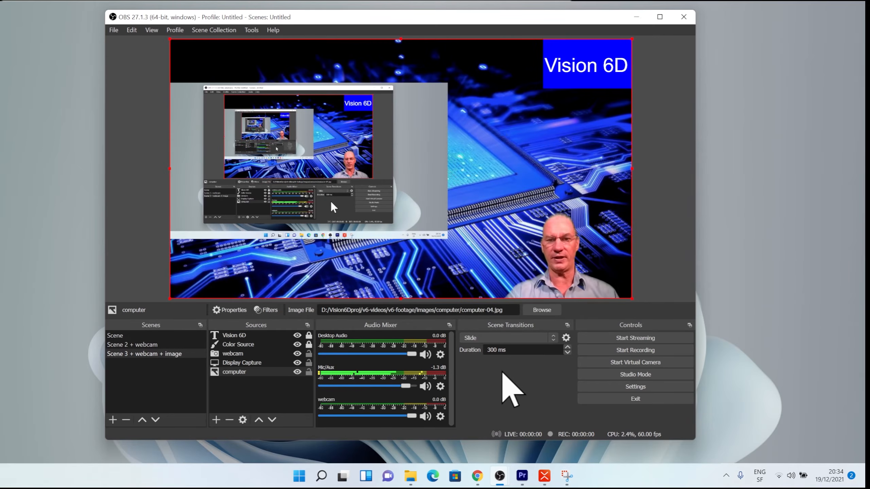
key(alt+F9)
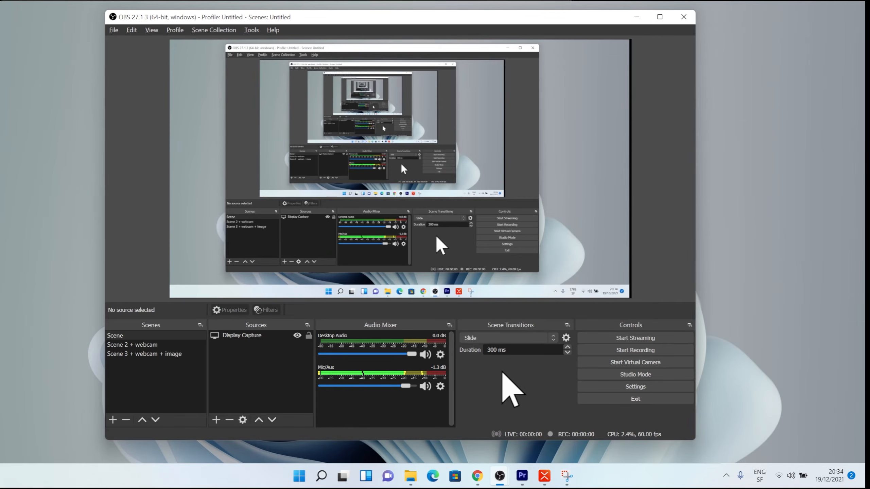
key(alt+F11)
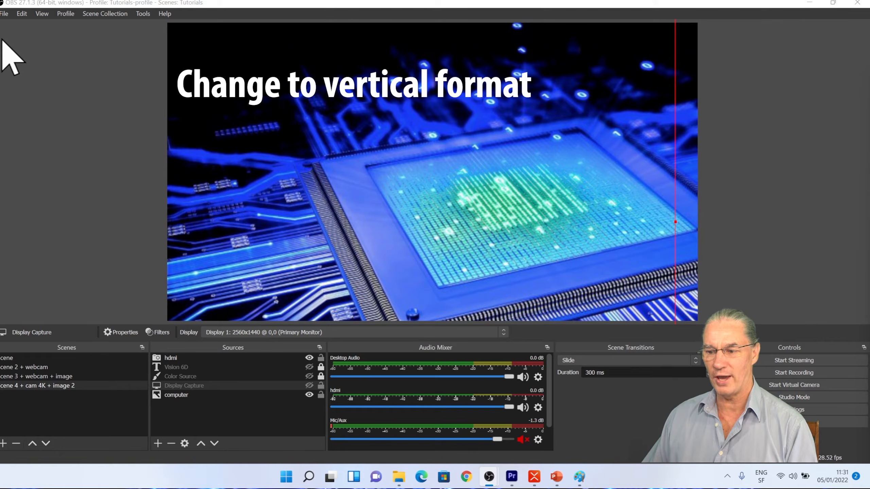
Set the base (canvas) resolution to 1080x1920 in the video settings for a vertical format
click(4, 13)
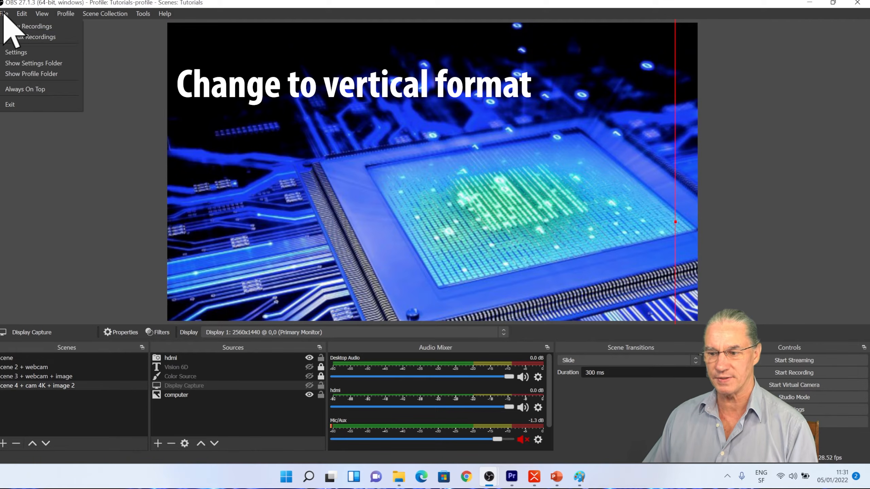
click(18, 52)
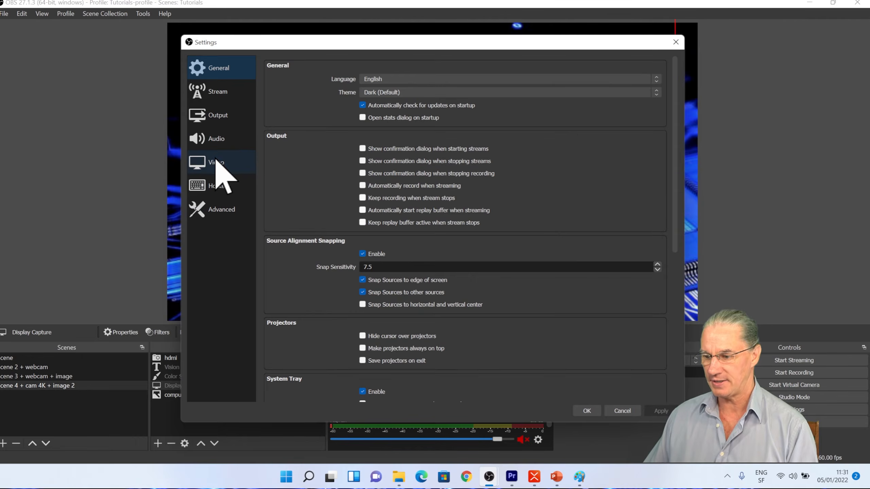
click(216, 161)
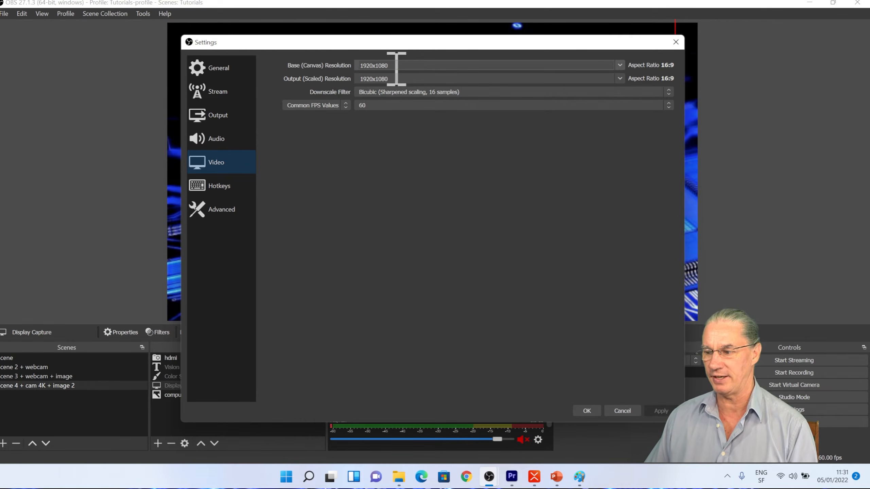
click(620, 65)
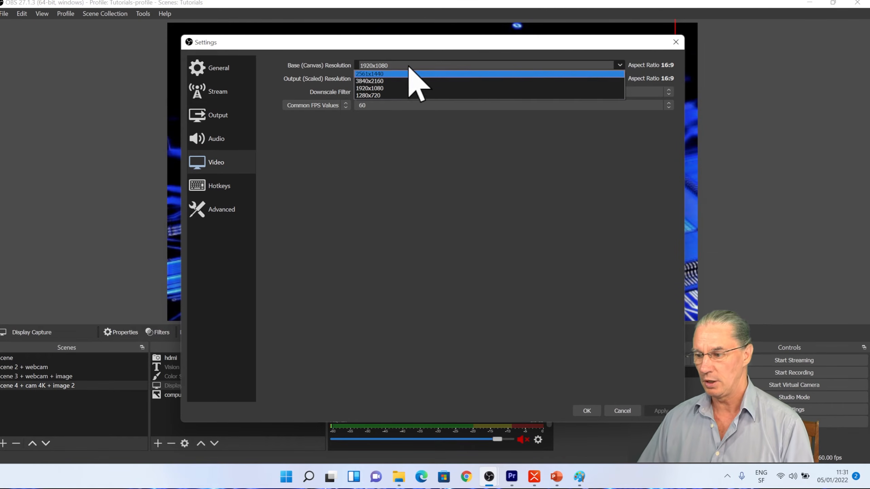
click(395, 66)
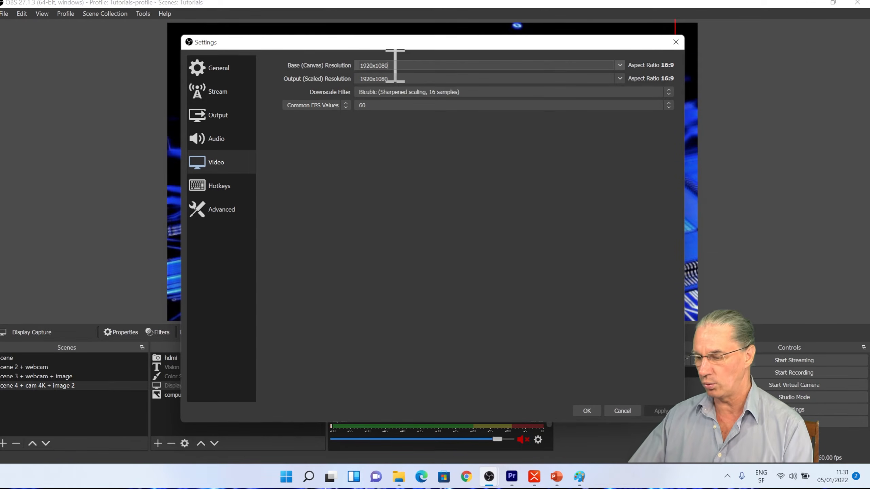
key(BackSpace)
key(BackSpace)
key(BackSpace)
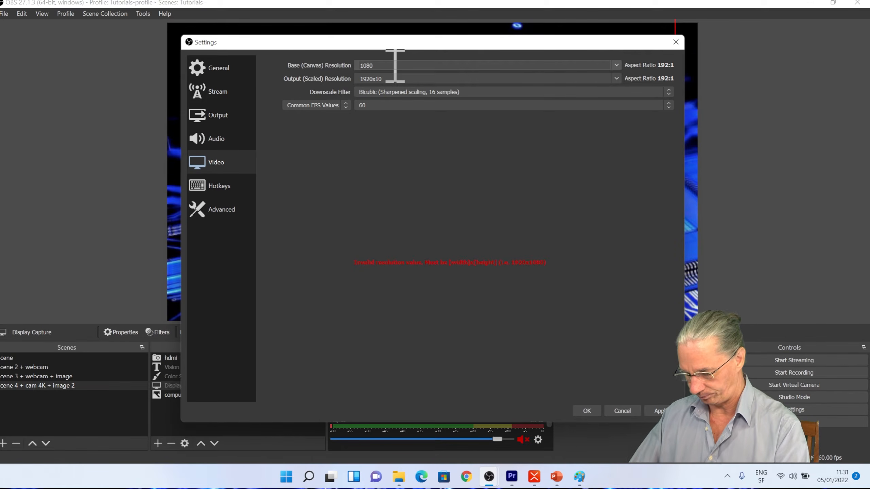
text(1920)
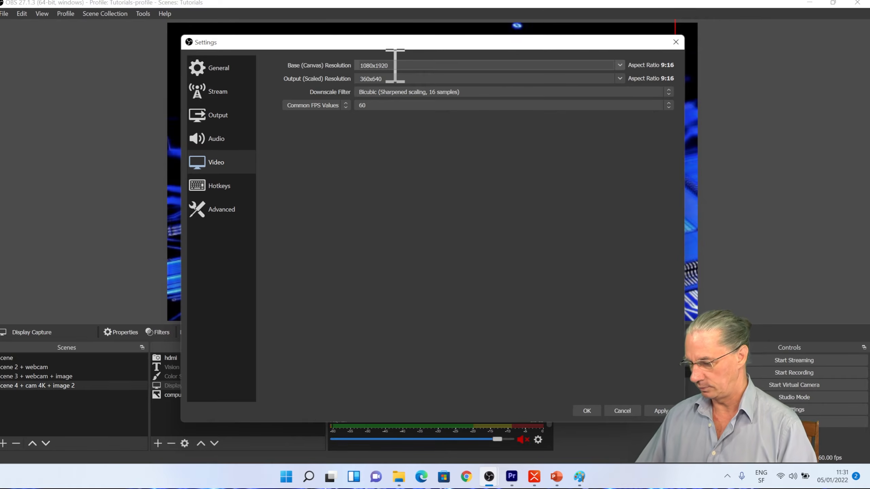
key(Return)
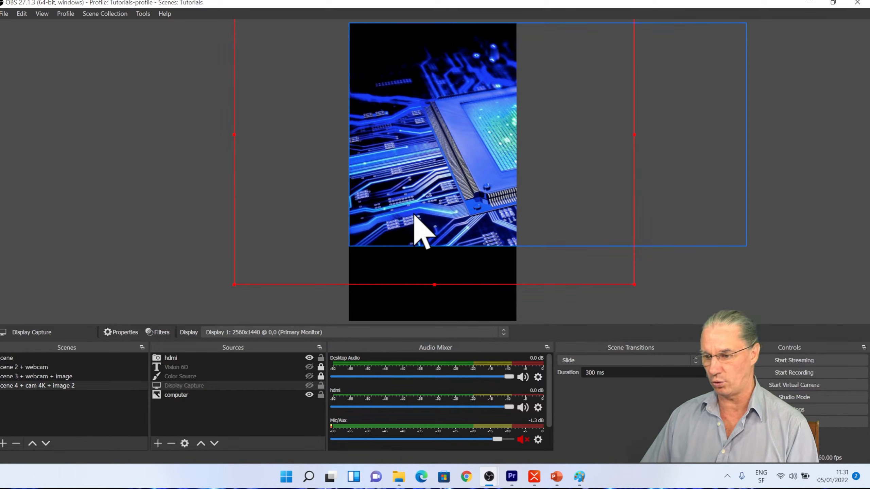
Set the output (scaled) resolution to 1080x1920 in the video settings and apply the change
click(5, 14)
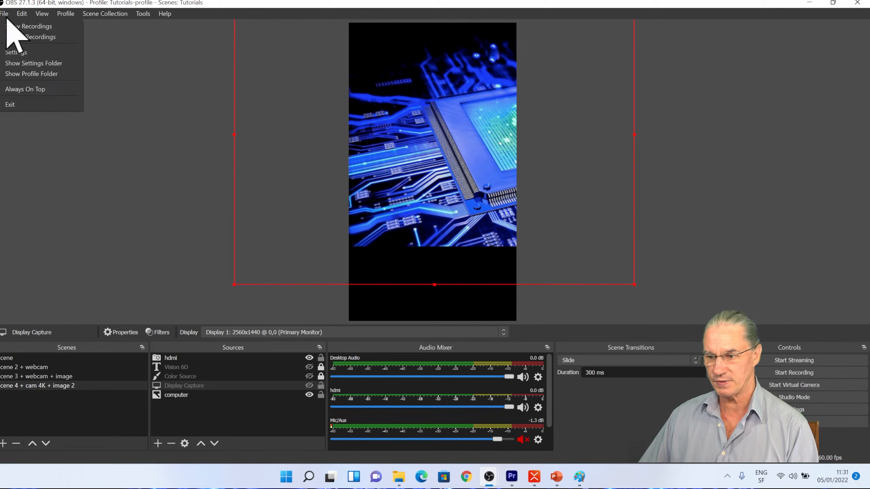
click(19, 52)
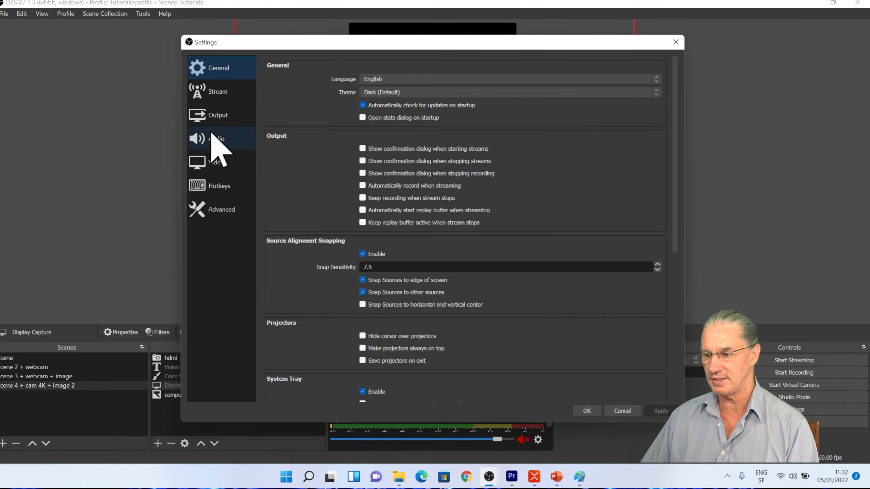
click(219, 160)
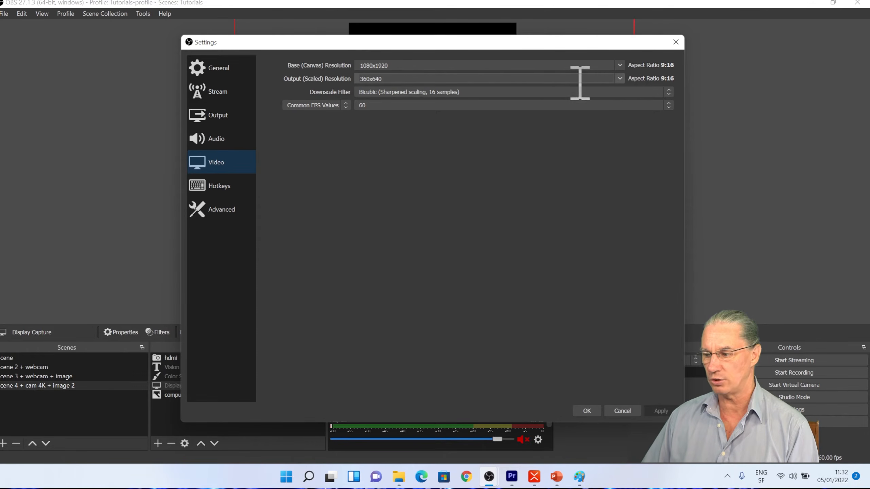
click(618, 80)
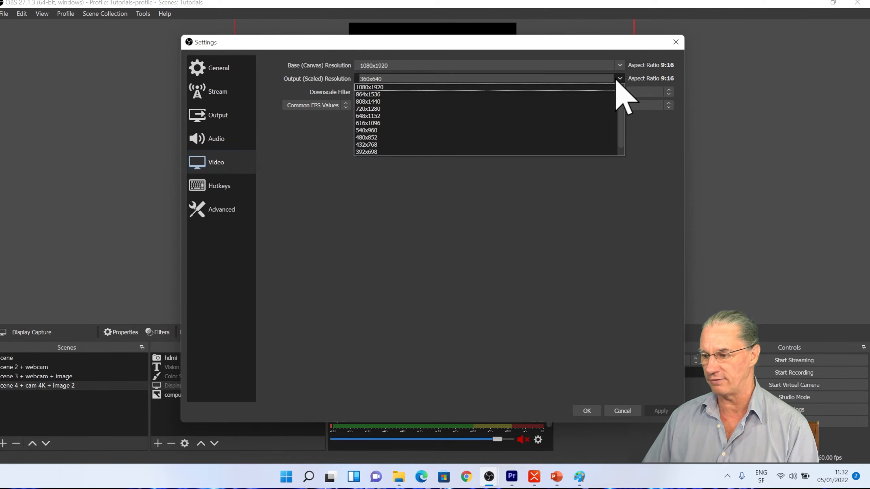
click(383, 88)
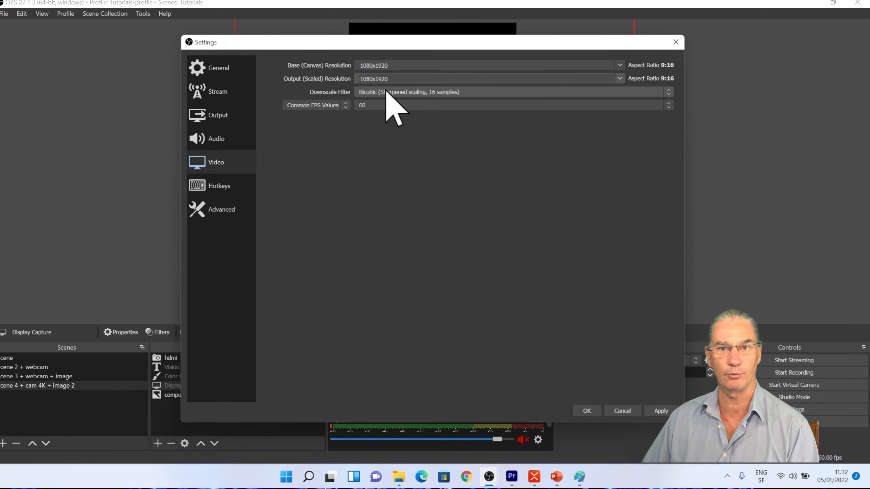
click(659, 411)
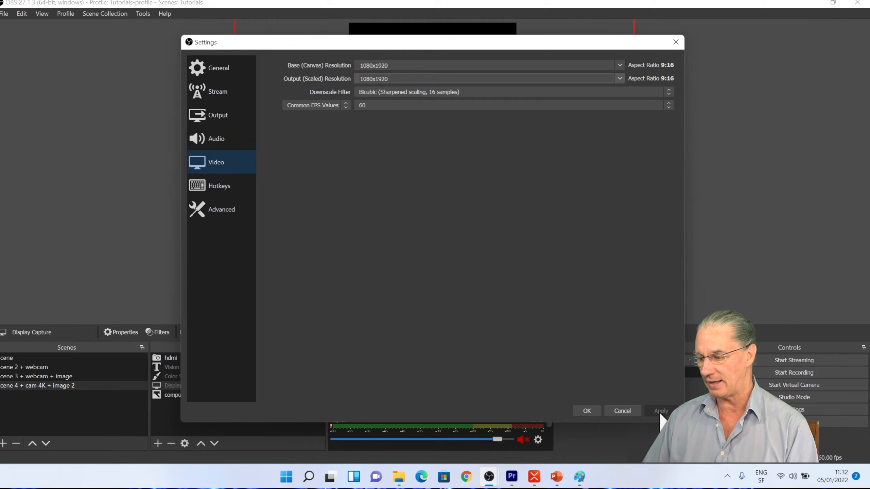
click(587, 411)
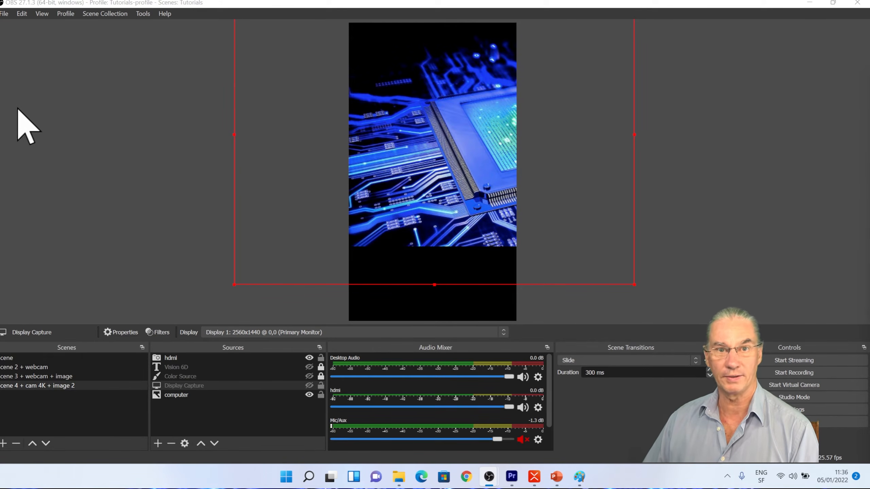
Review the base and output resolutions in the video settings
click(5, 13)
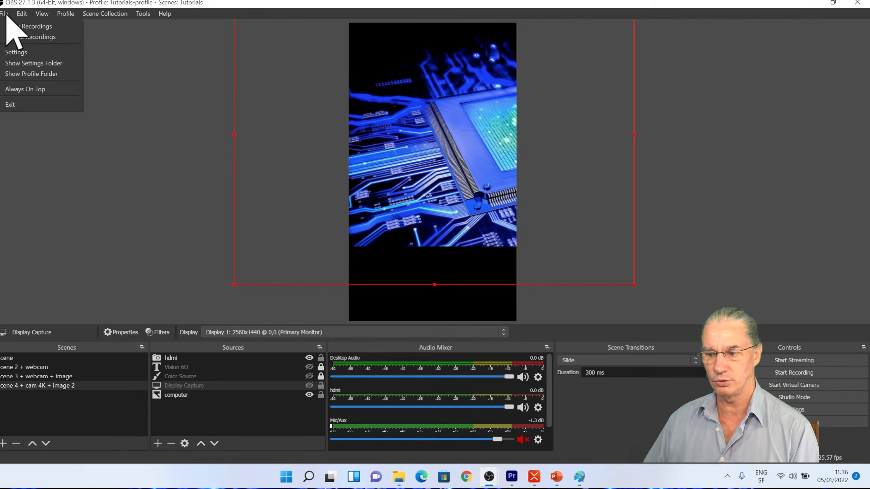
click(23, 52)
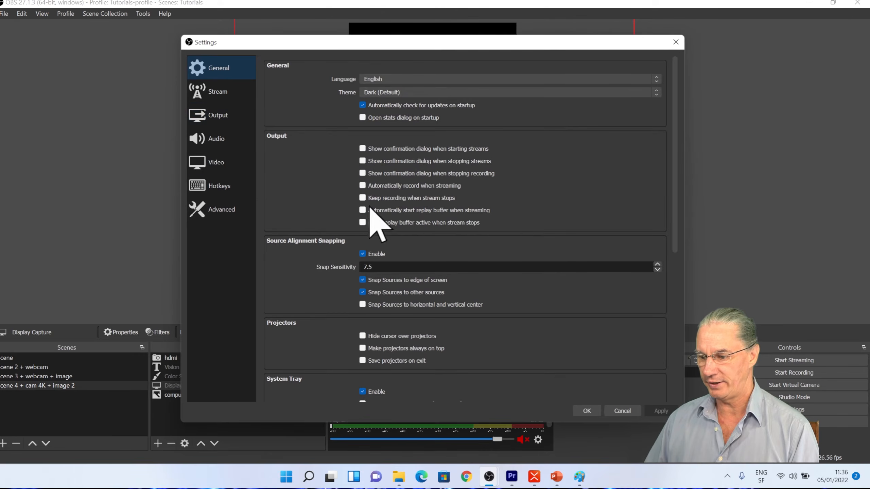
click(239, 165)
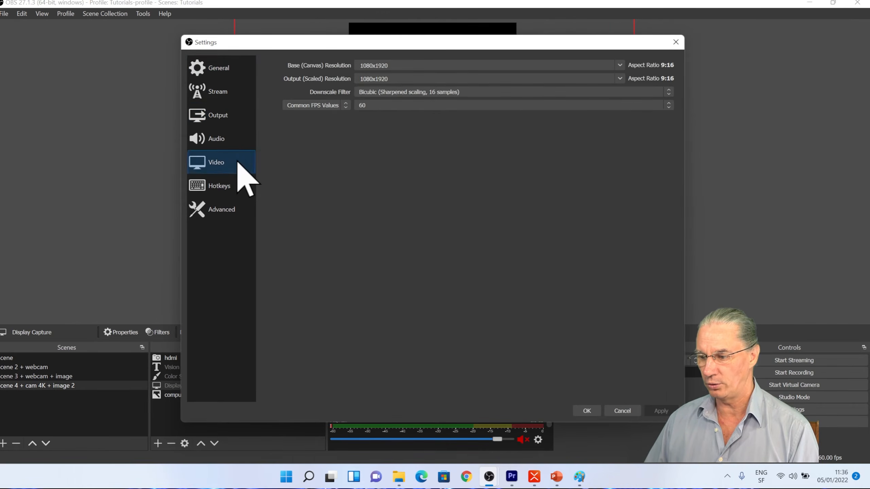
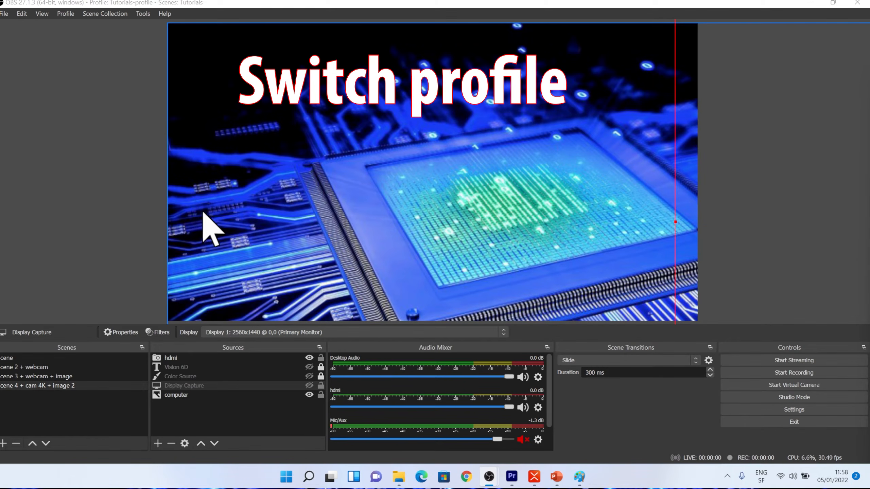
Test profile switching by changing to the Vertical format profile and back to Tutorials-profile
click(67, 14)
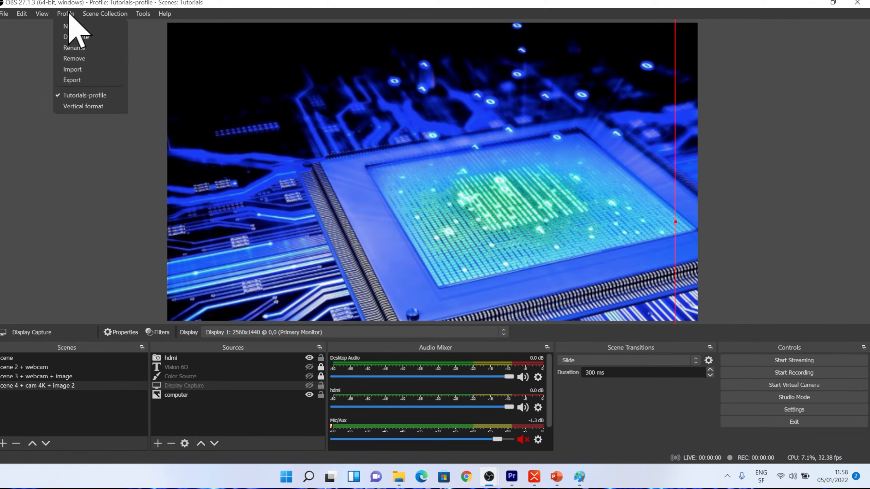
click(77, 108)
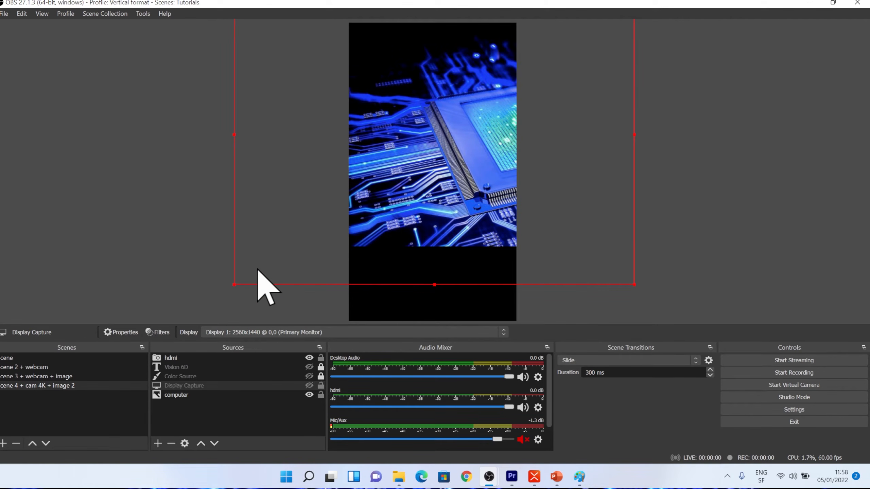
click(63, 16)
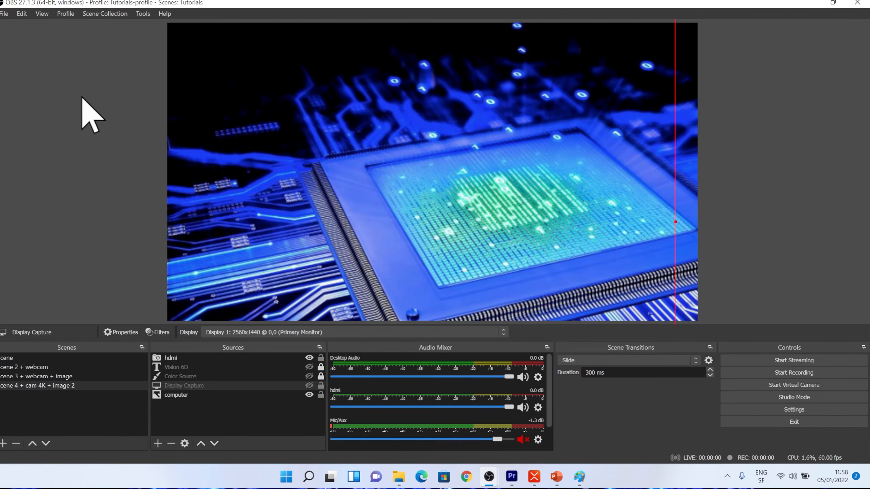
Create a new profile named "vertical format new" with the auto-configuration wizard enabled
click(64, 16)
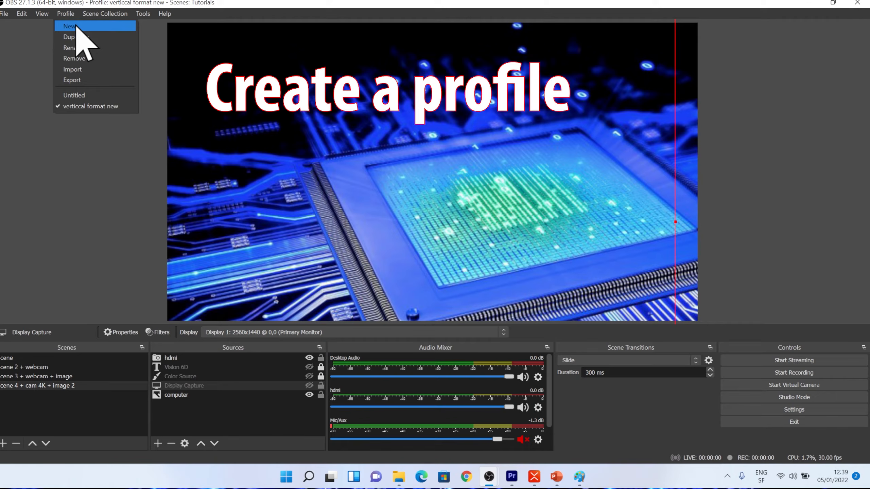
click(76, 26)
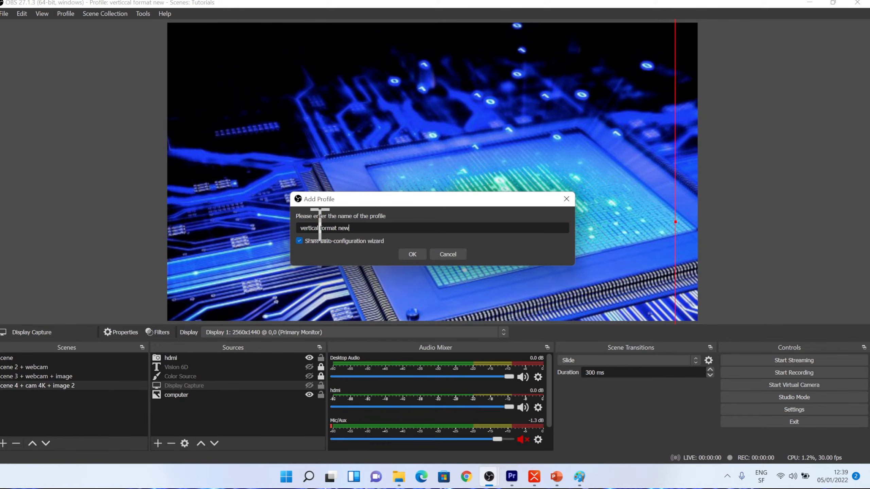
click(414, 262)
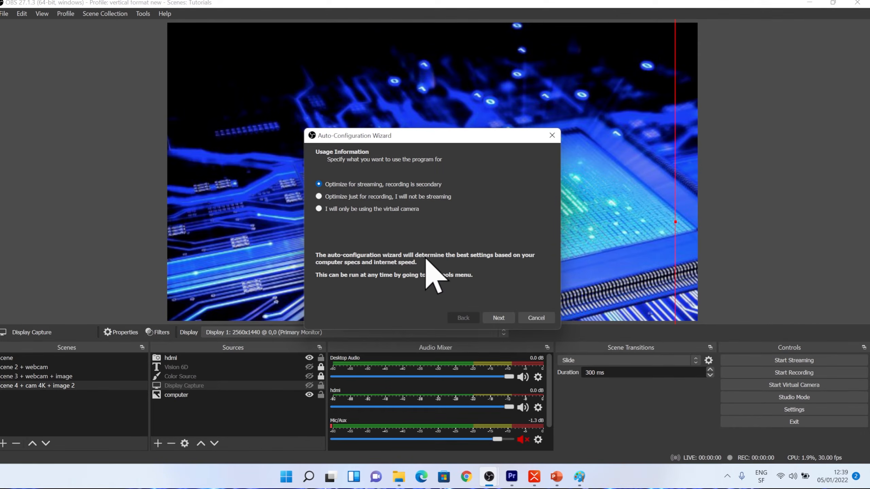
Complete the auto-configuration wizard, optimizing just for recording with a 1920x1080 base (canvas) resolution, and apply its settings
click(319, 196)
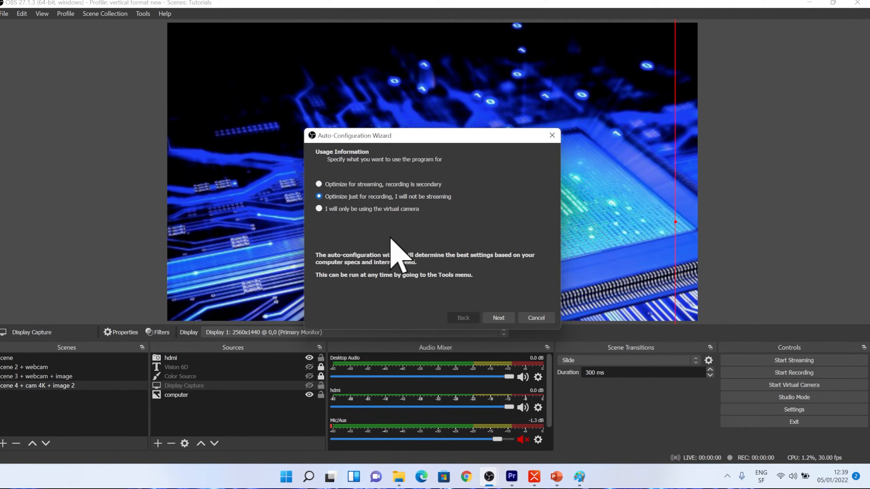
click(500, 318)
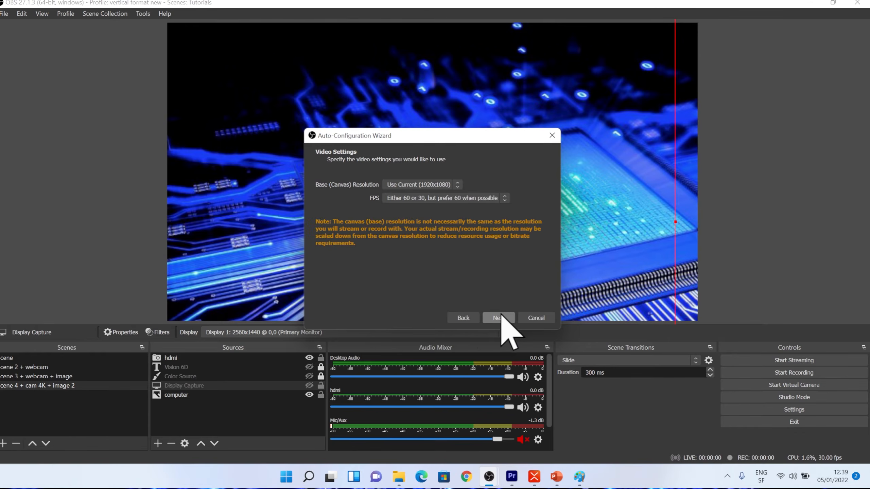
click(457, 188)
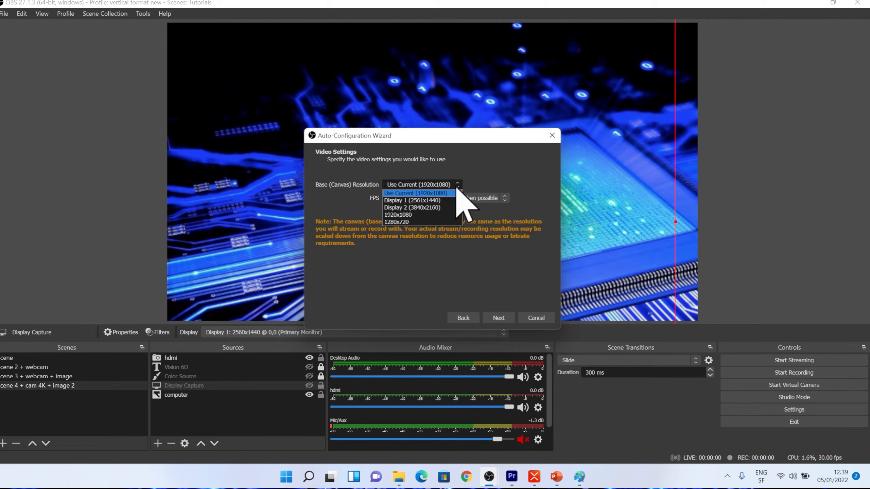
click(435, 215)
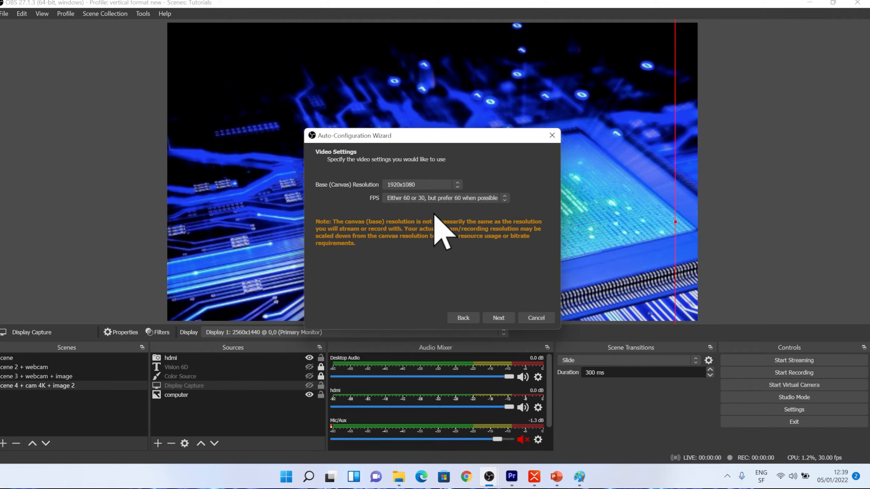
click(502, 315)
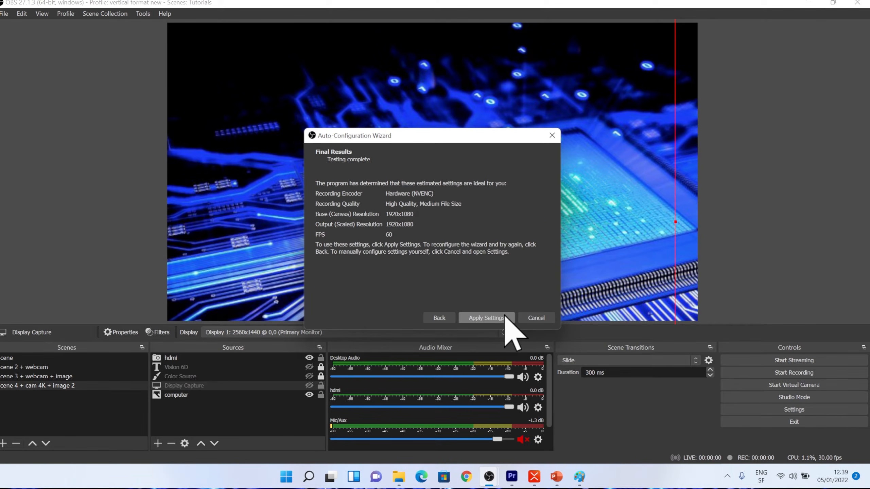
click(502, 317)
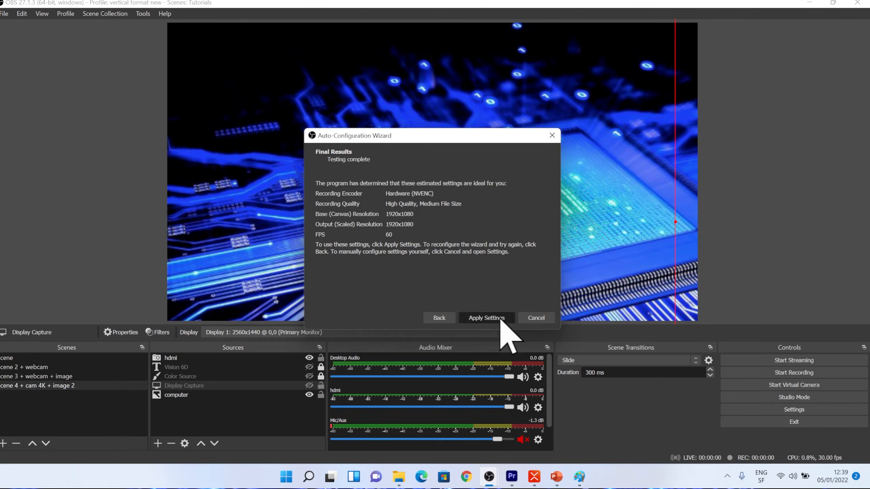
Set both the base (canvas) and output (scaled) resolutions of the new profile to 1080x1920 and save the video settings
click(778, 410)
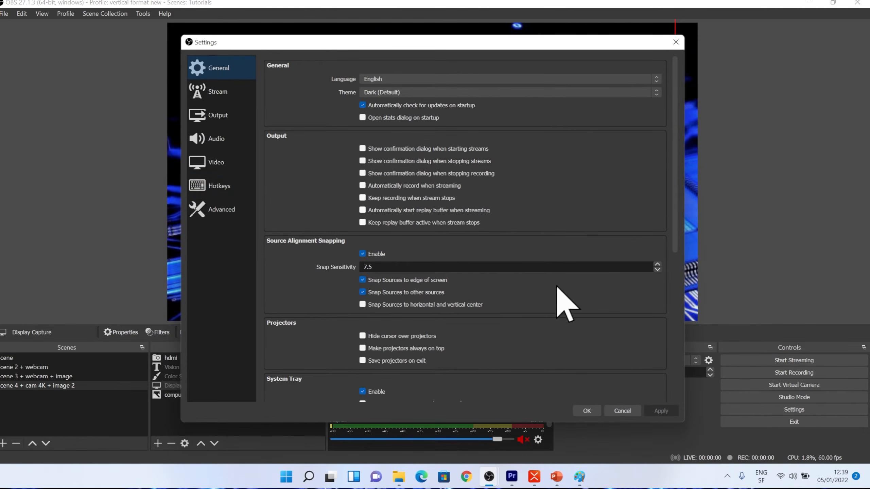
click(217, 163)
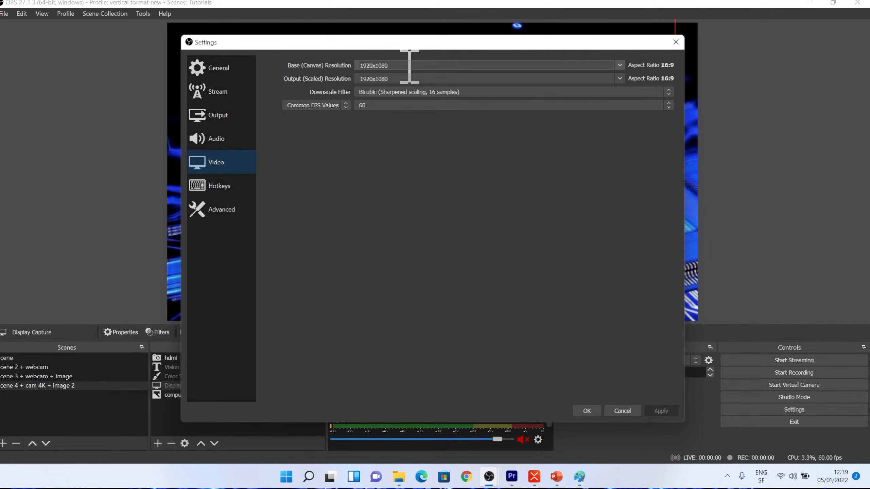
key(BackSpace)
key(BackSpace)
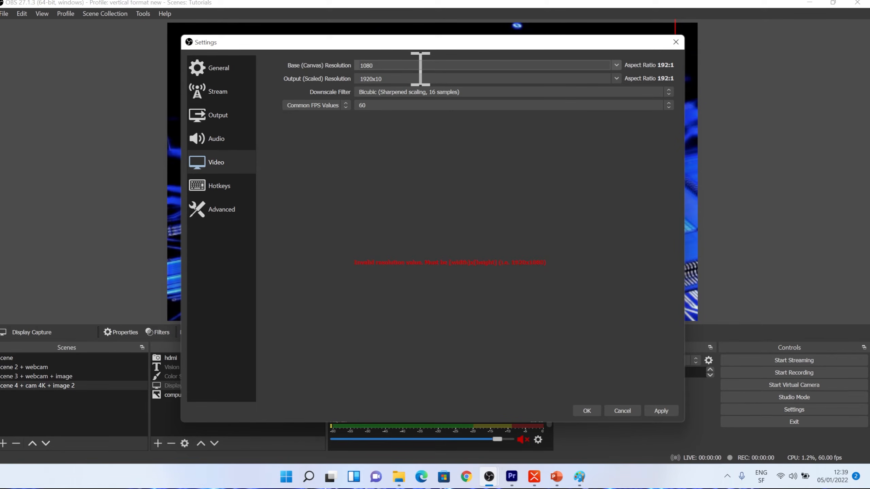
text(1920)
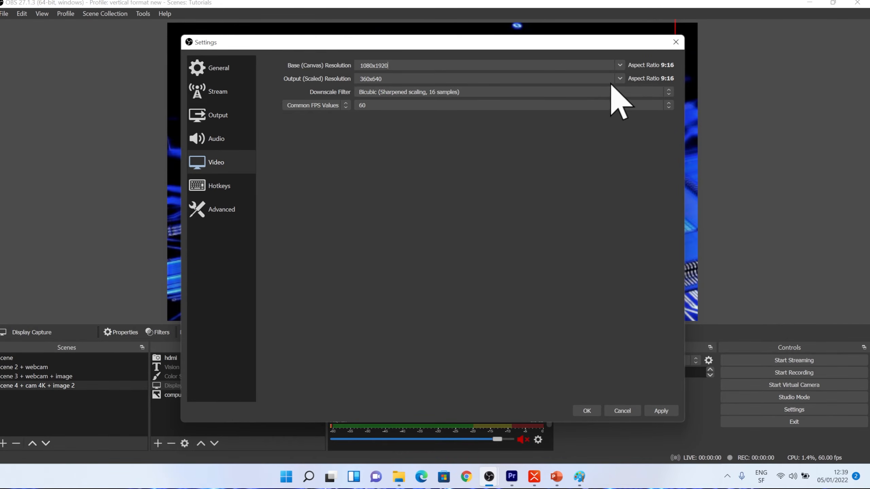
click(620, 79)
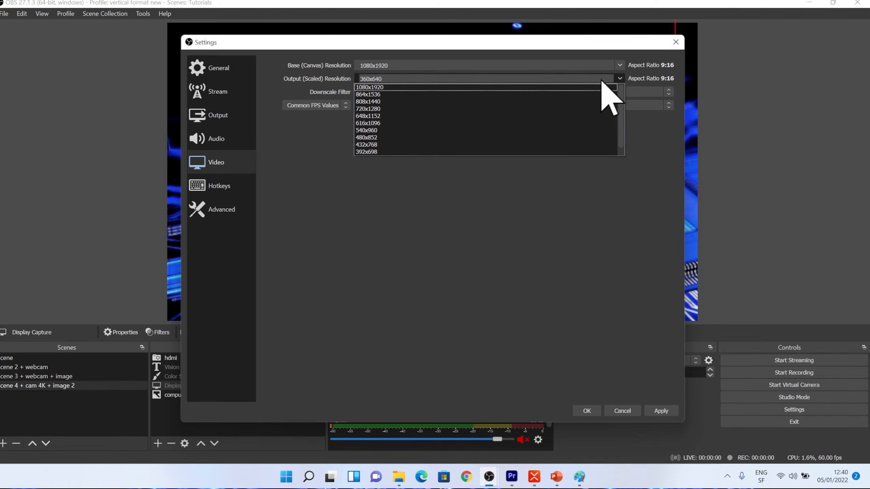
click(387, 87)
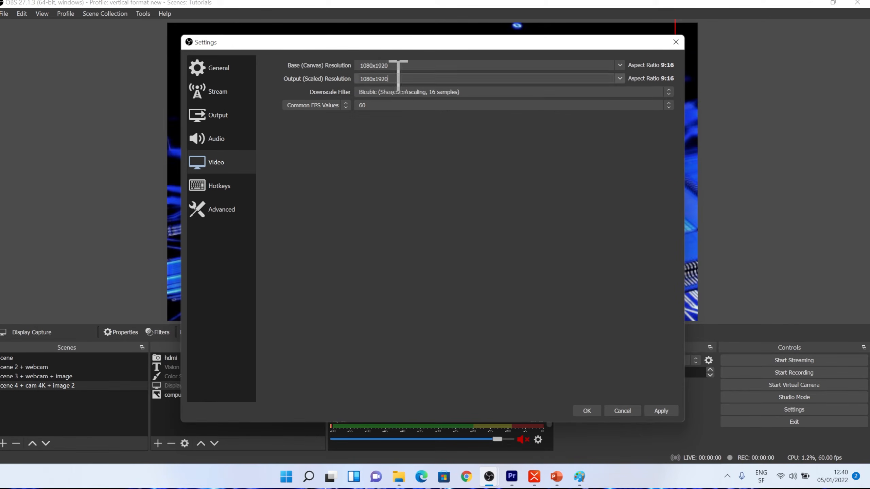
click(668, 411)
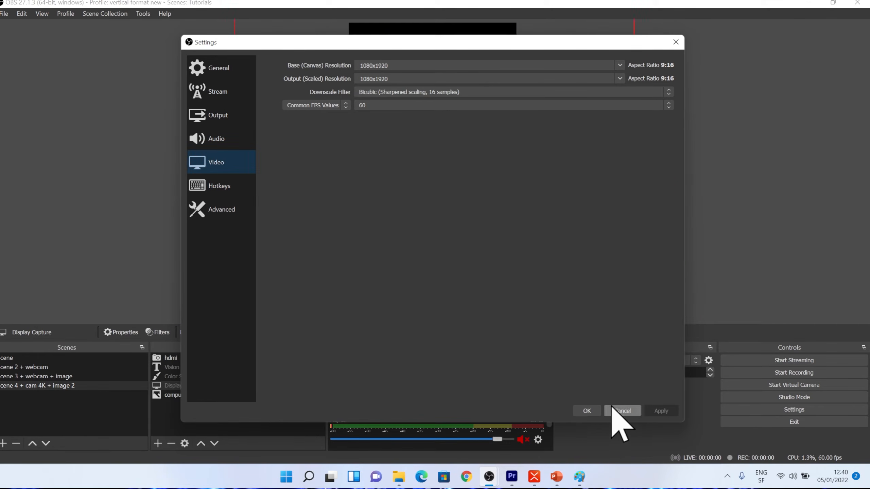
click(587, 411)
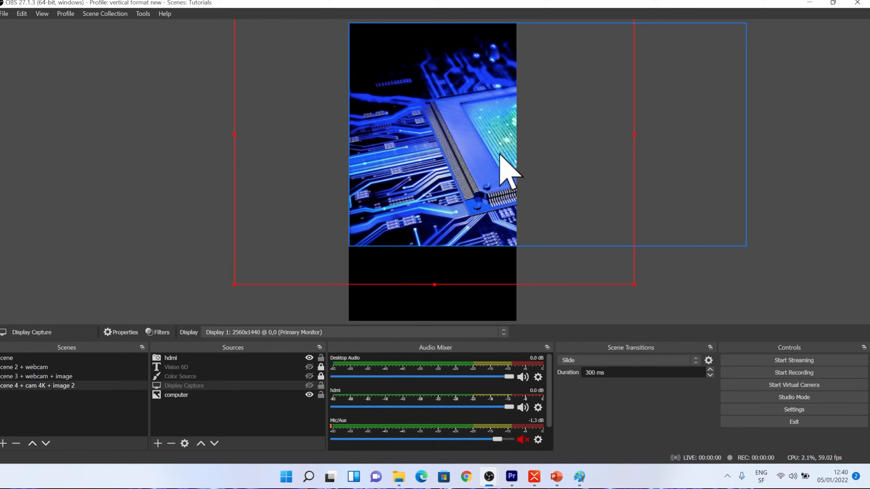
Test the new profile by switching to the Untitled profile and back to vertical format new
click(66, 14)
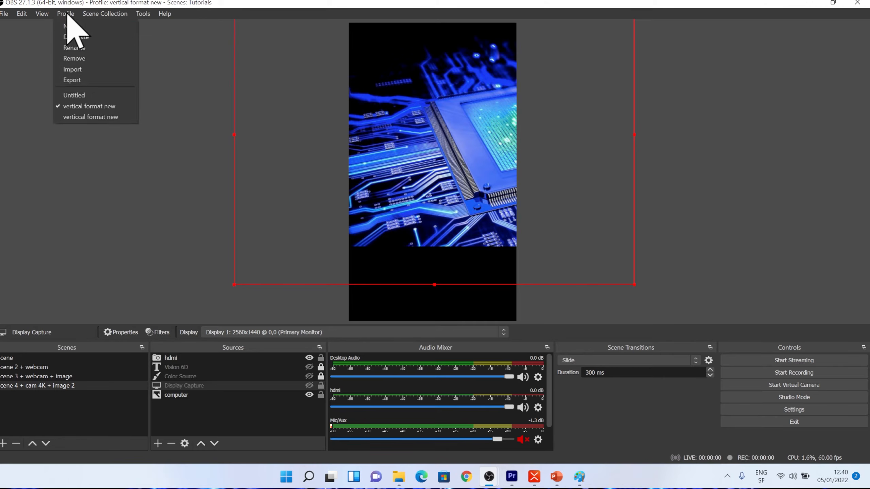
click(74, 96)
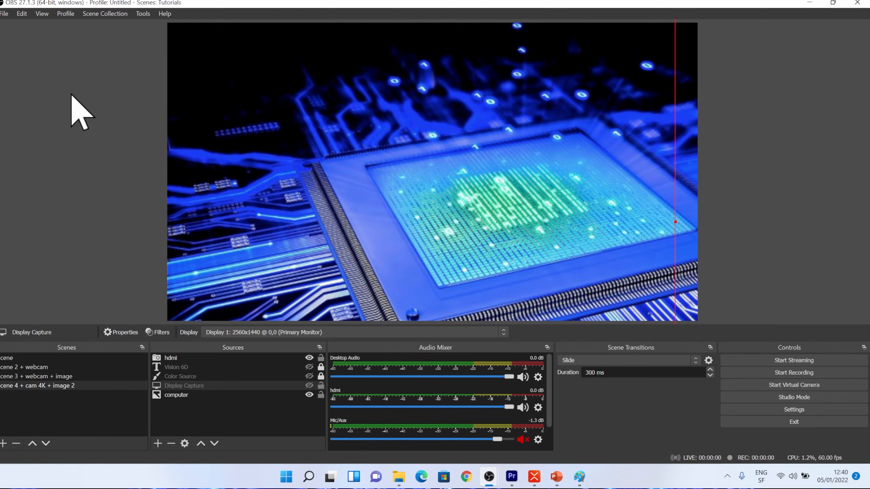
click(65, 14)
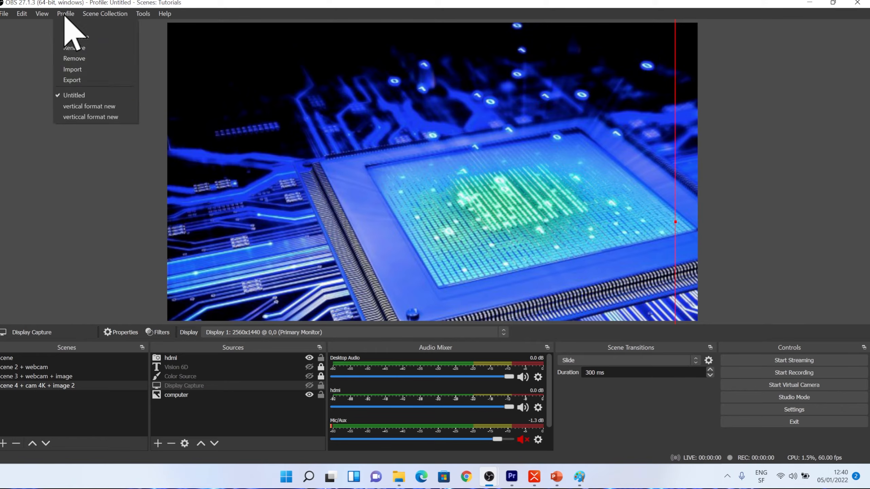
click(85, 106)
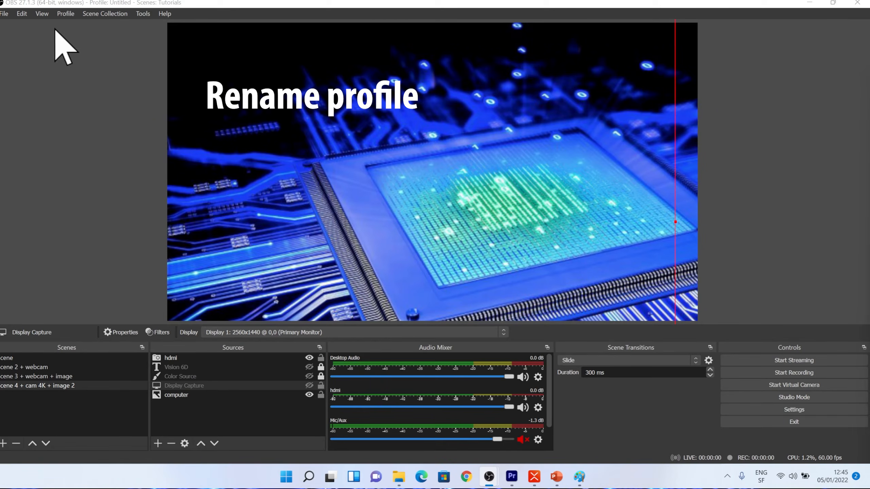
Rename the Untitled profile as "Tutorial format"
click(66, 13)
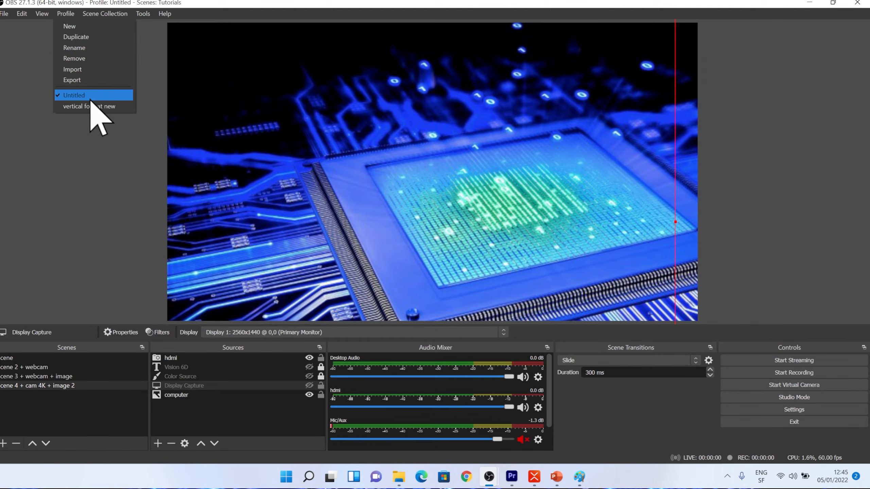
click(86, 48)
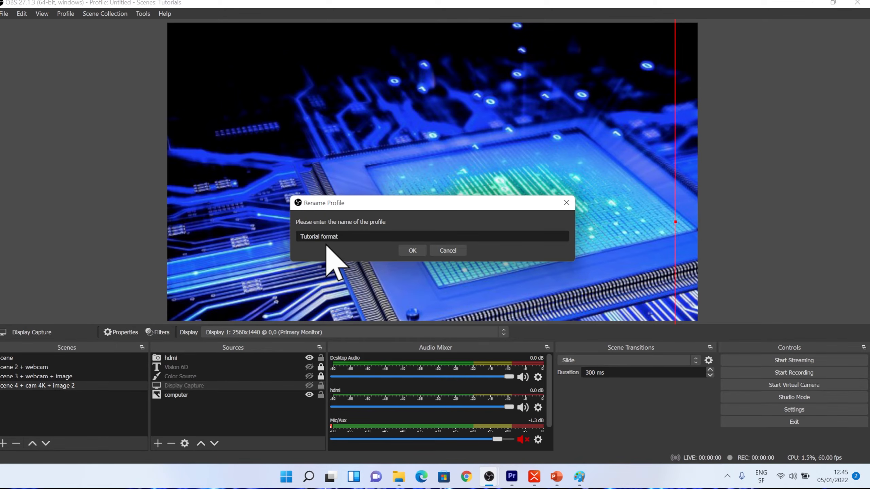
click(413, 250)
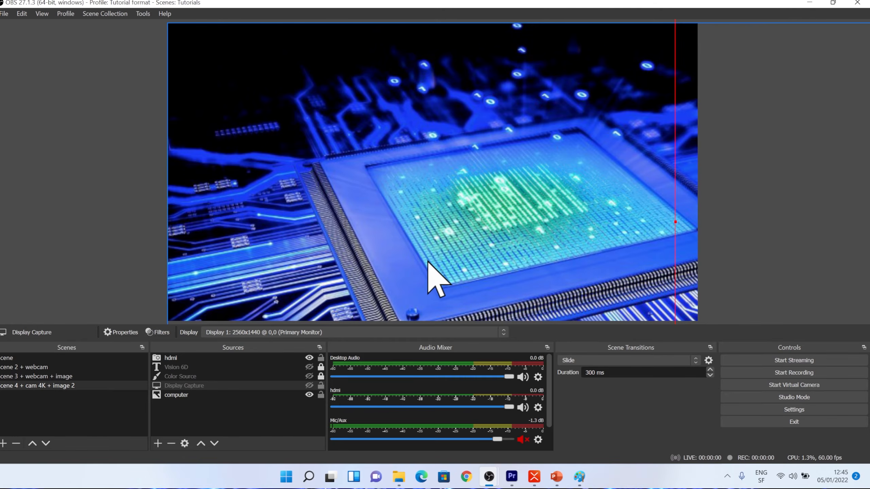
Test the renamed profile by switching to vertical format new and back to Tutorial format
click(61, 14)
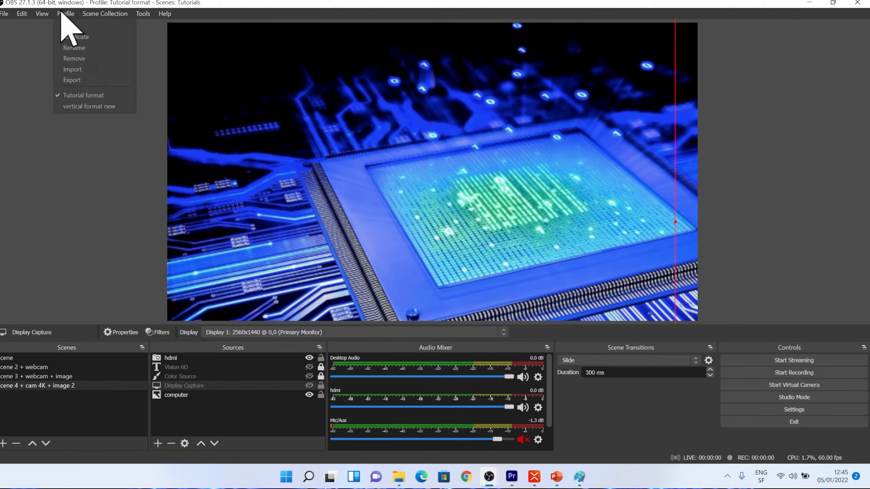
click(78, 106)
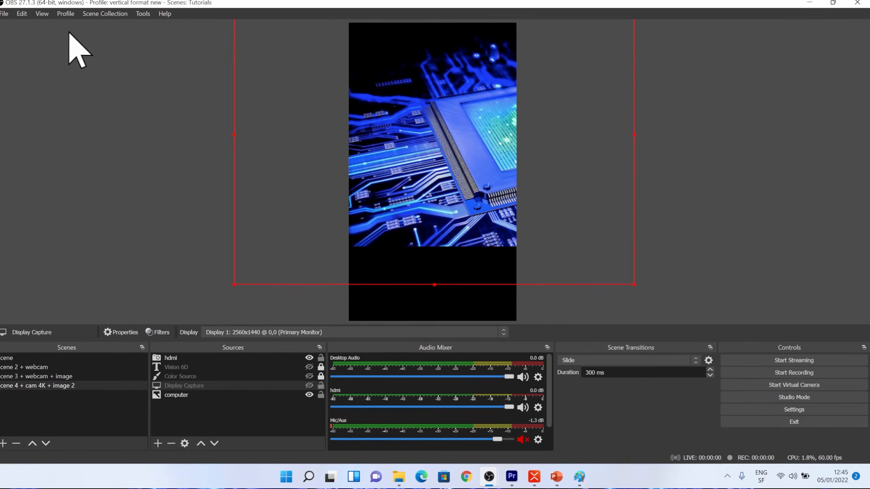
click(65, 14)
click(77, 95)
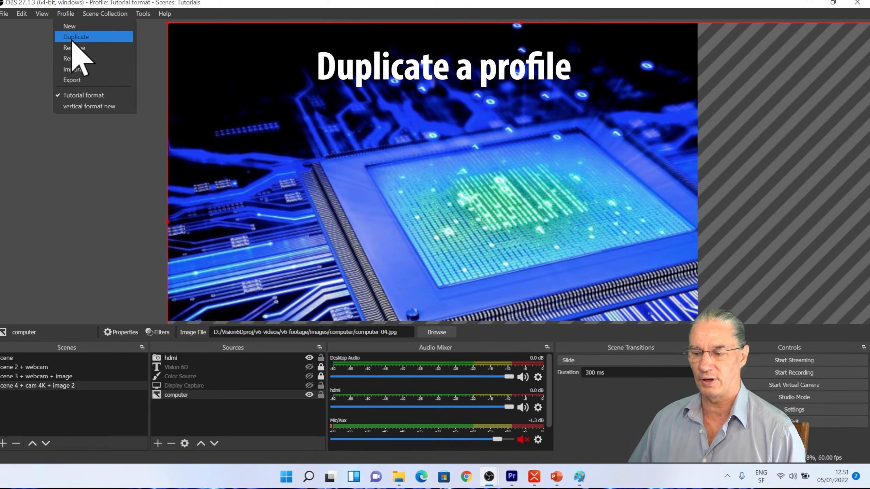
Duplicate the Tutorial format profile under the name "Vertical format"
click(81, 93)
click(71, 15)
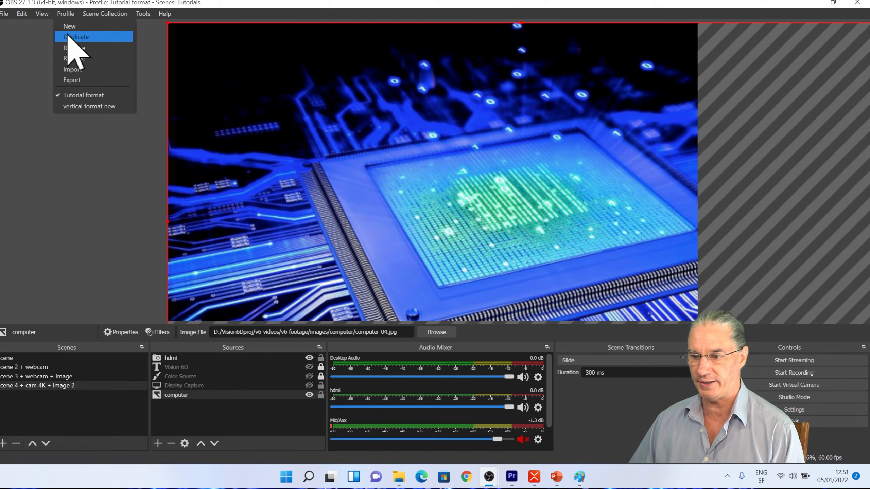
click(68, 36)
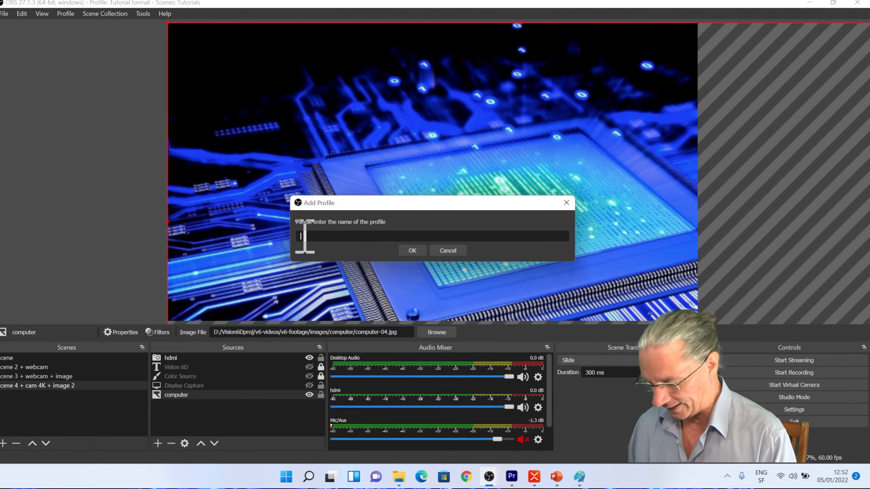
text(Ver)
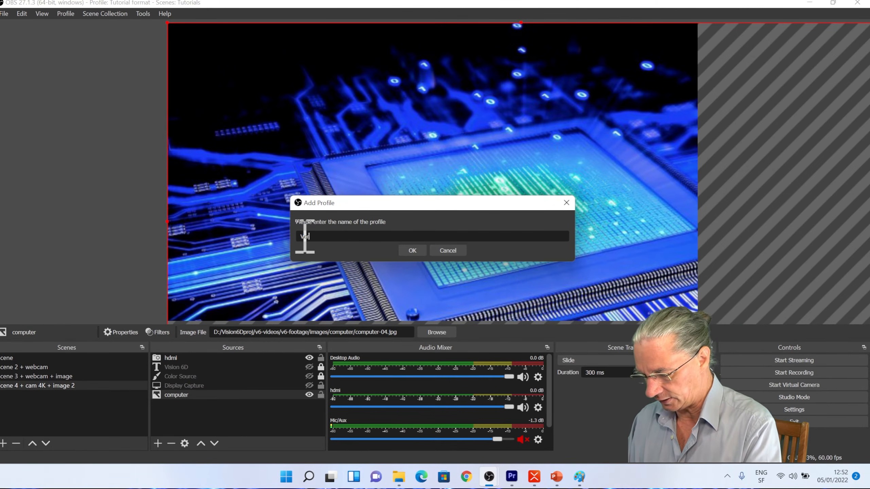
text(tical format)
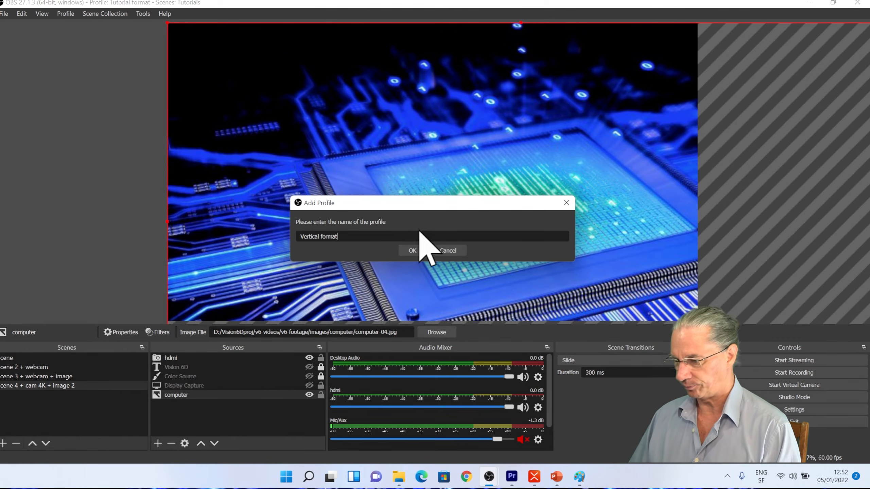
click(416, 252)
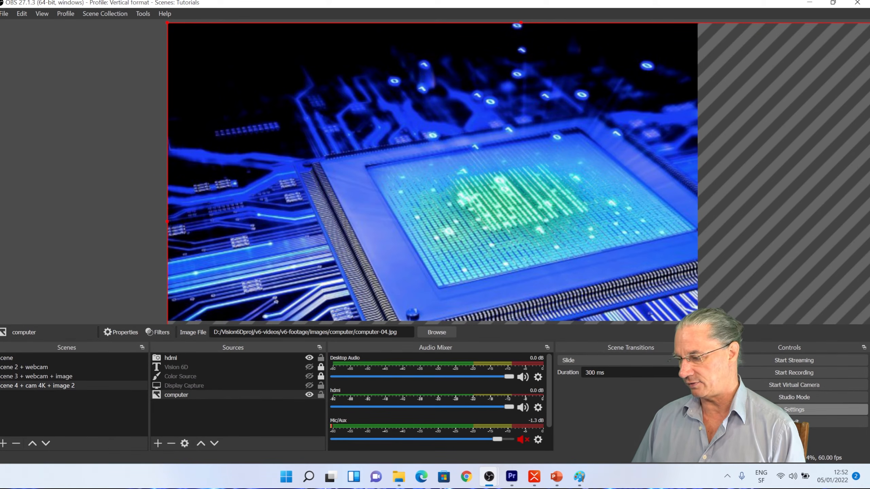
Set the base (canvas) and output (scaled) resolutions of the Vertical format profile to 1080x1920 and save the video settings
click(794, 410)
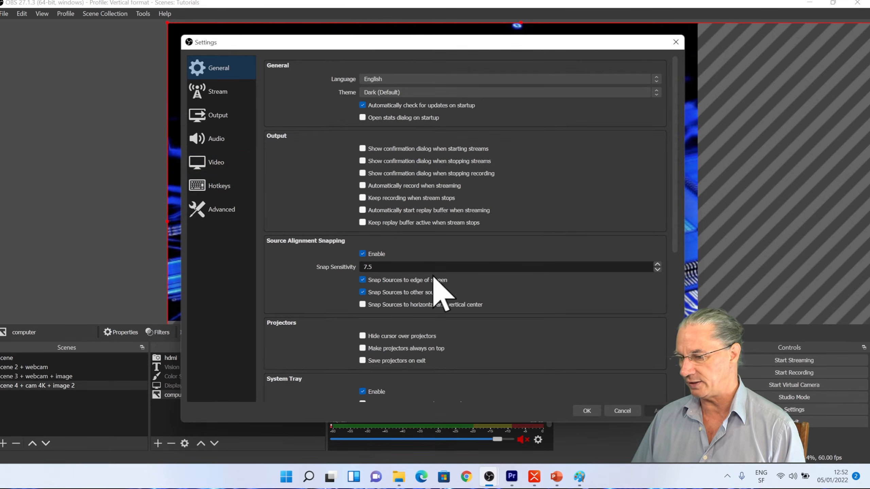
click(222, 163)
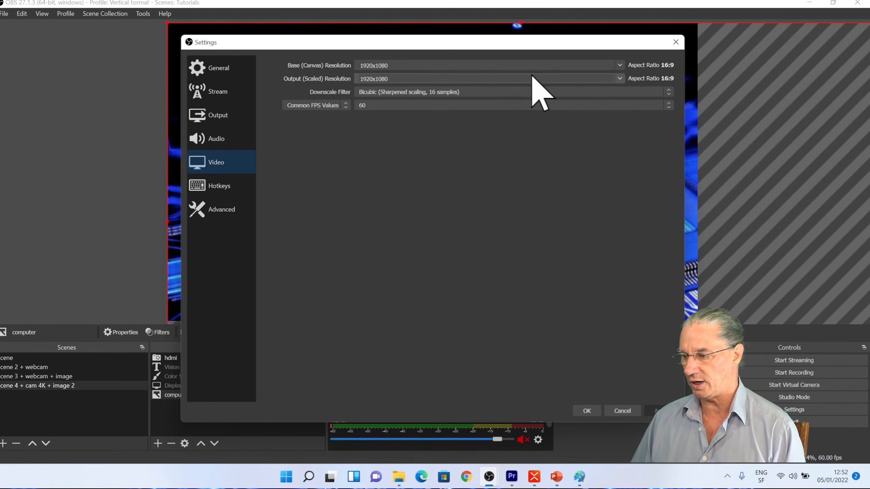
click(619, 65)
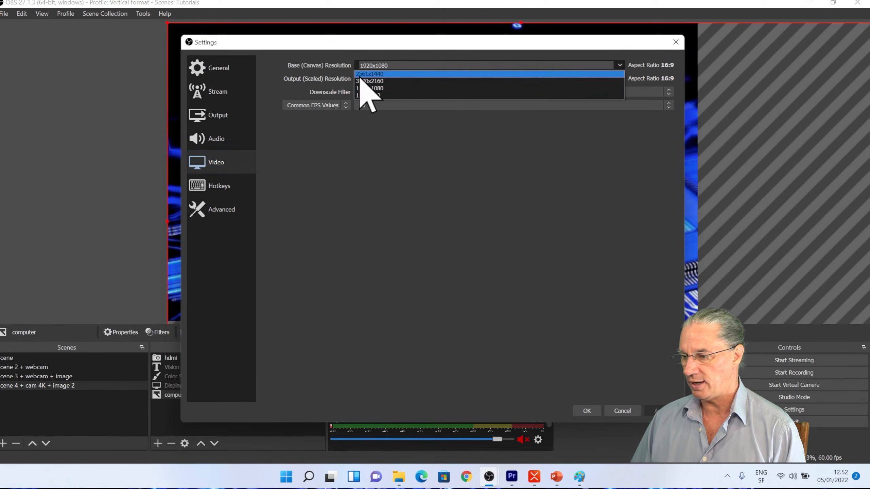
click(395, 88)
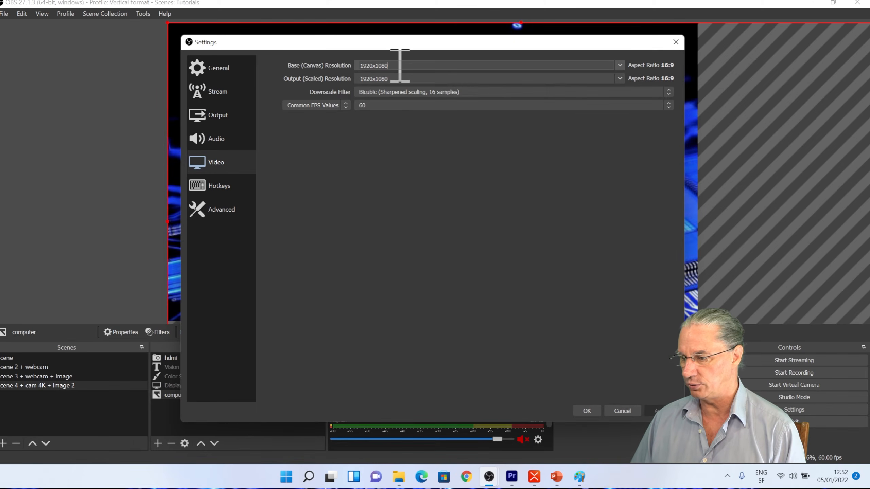
key(BackSpace)
key(BackSpace)
key(BackSpace)
key(BackSpace)
key(BackSpace)
key(BackSpace)
key(BackSpace)
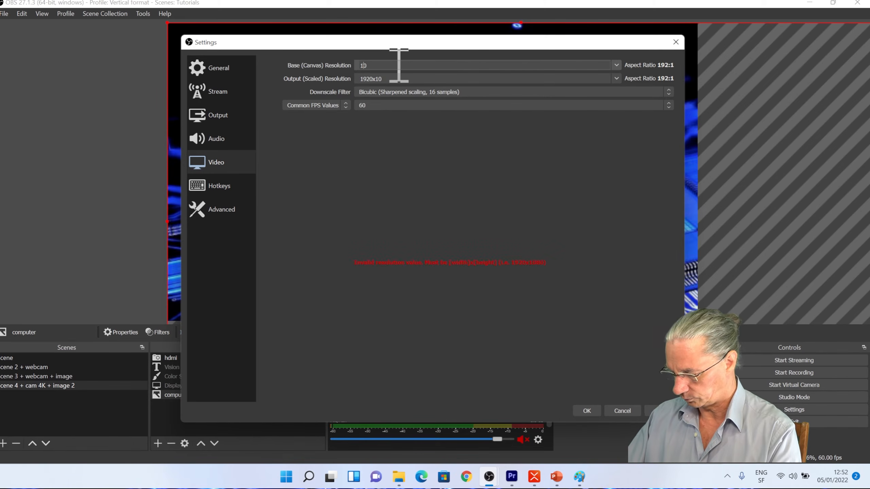
text(80x1920)
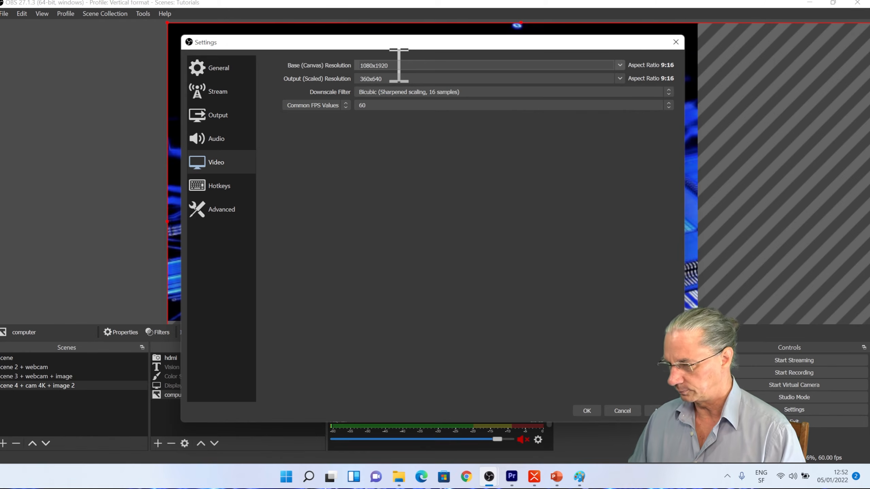
click(618, 79)
click(384, 87)
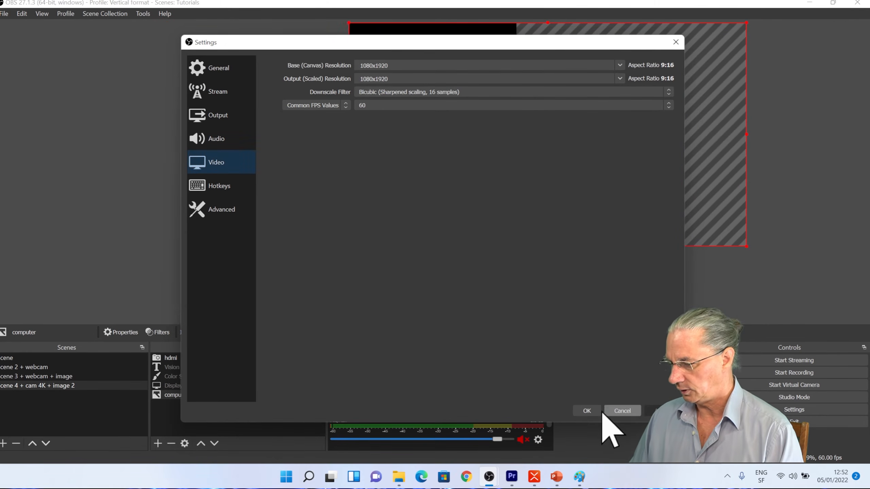
click(585, 411)
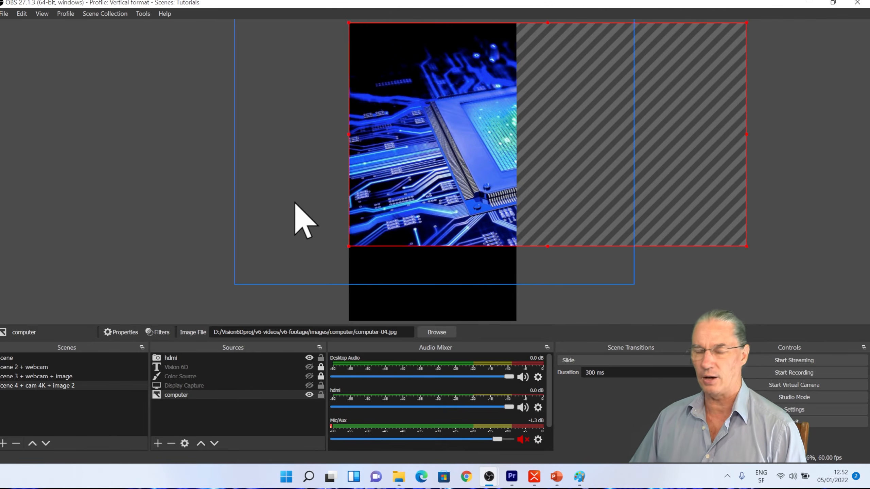
Switch to the vertical format new profile and remove it
click(66, 14)
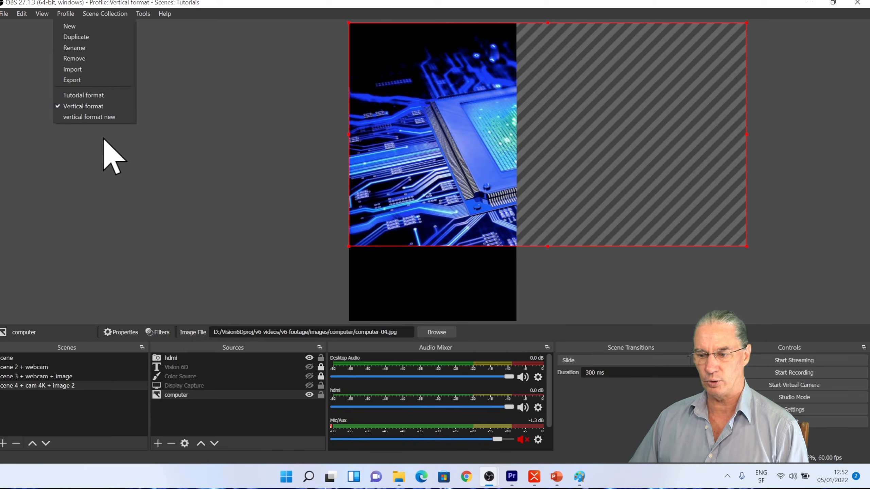
click(103, 148)
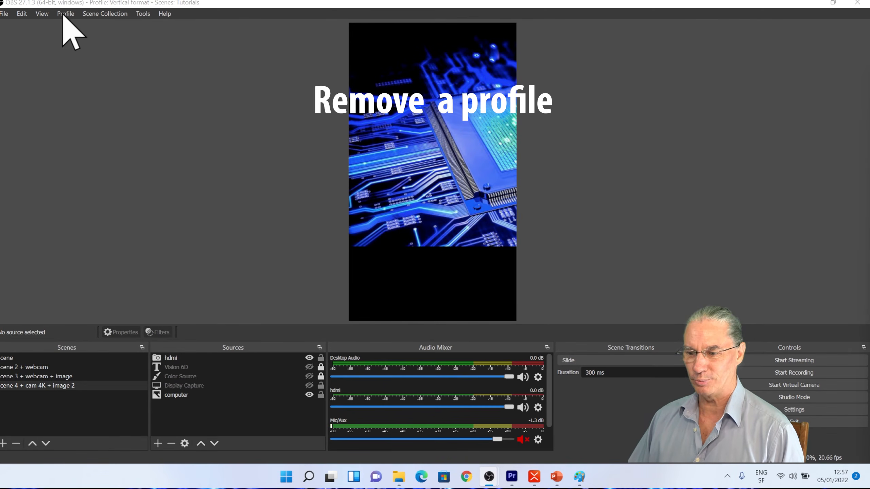
click(63, 13)
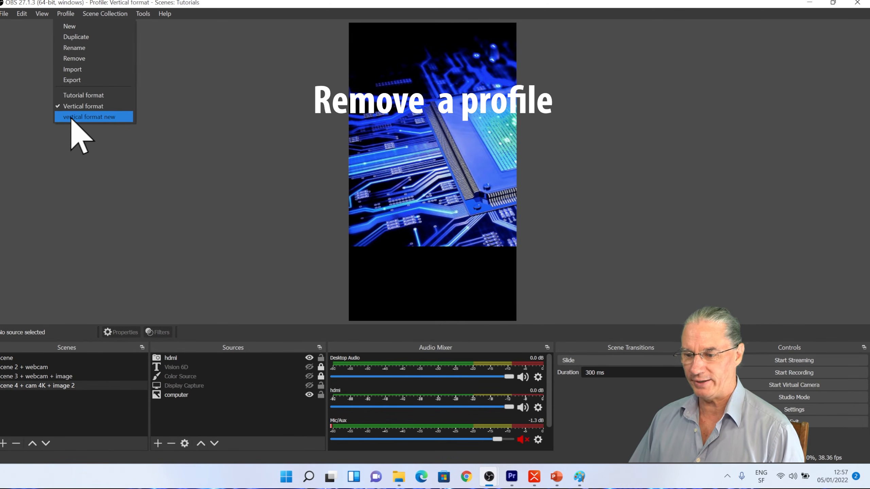
click(97, 117)
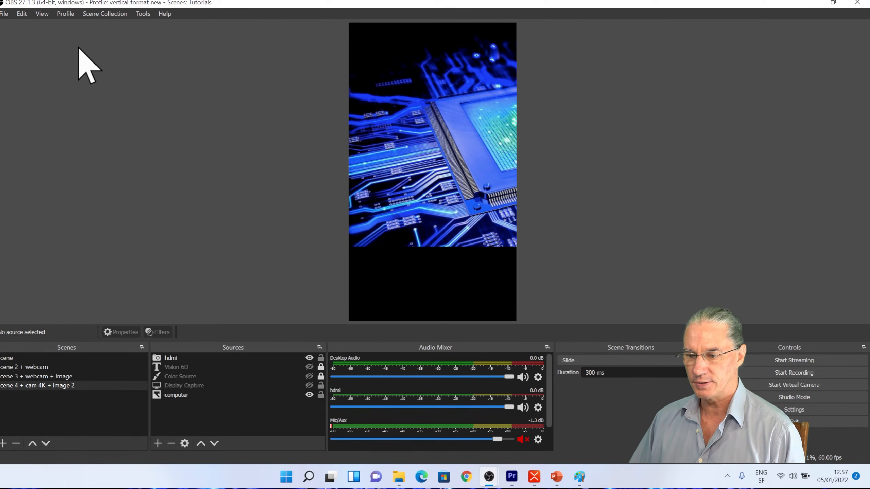
click(65, 14)
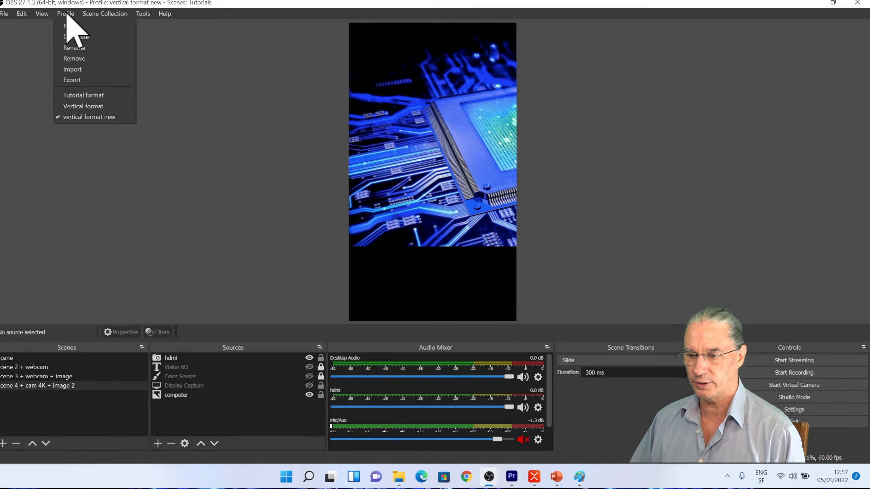
click(81, 59)
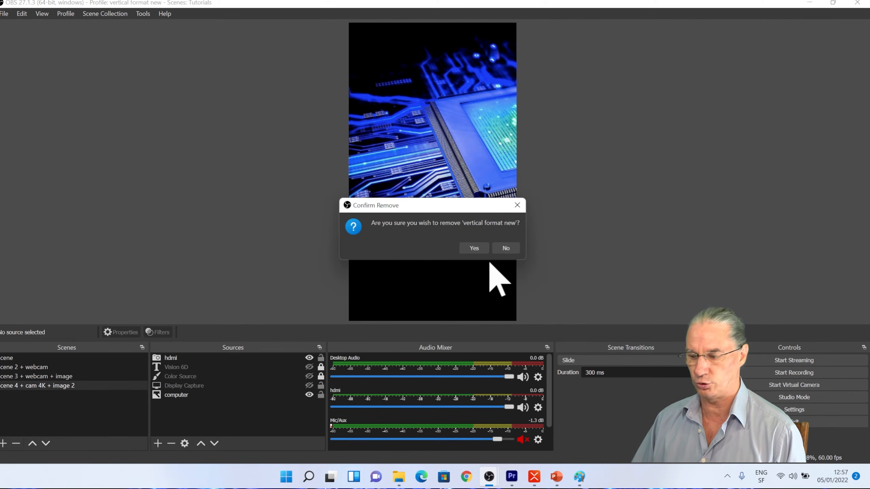
click(475, 248)
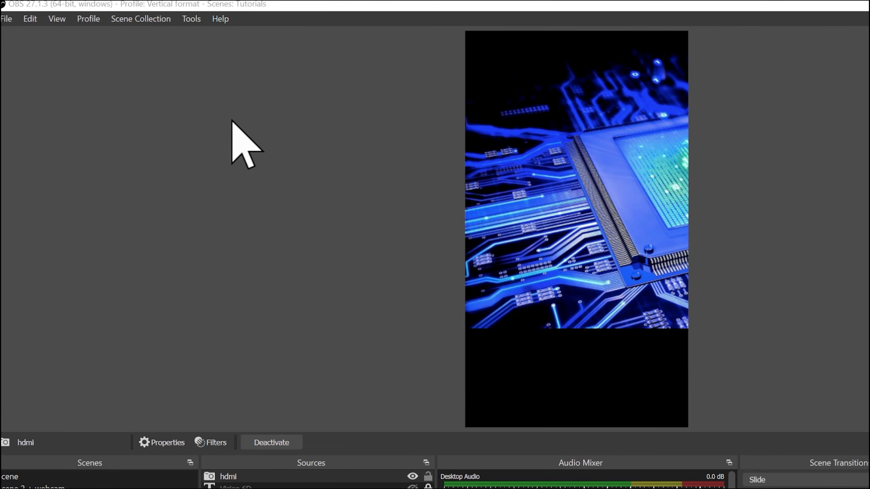
Duplicate the Tutorials scene collection under the name "Vertical 2"
click(152, 19)
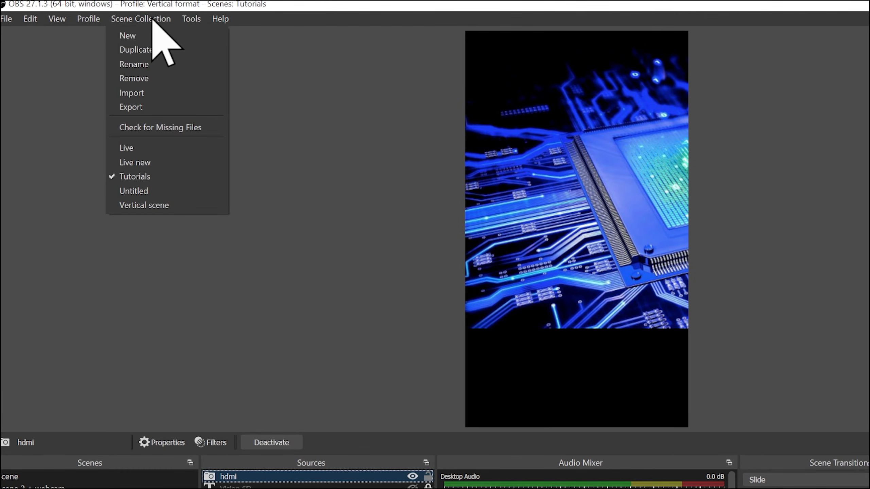
click(150, 205)
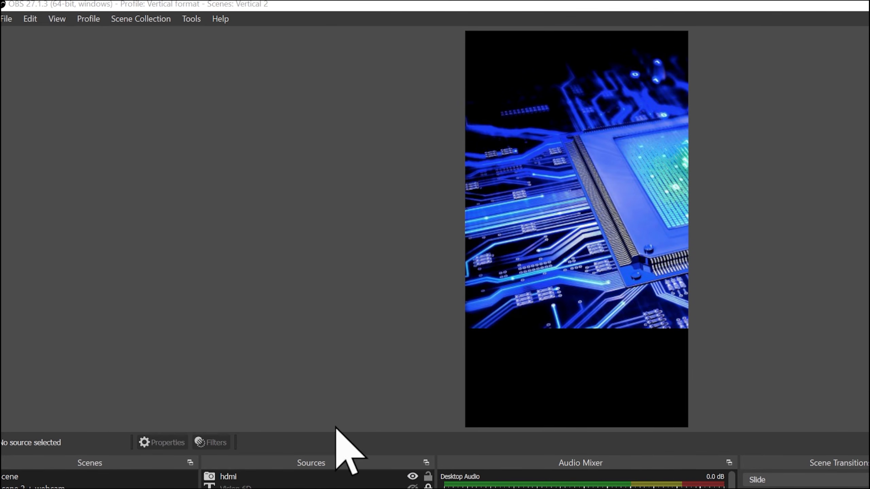
Add a new media source named "Milkyway" to the current scene
click(214, 488)
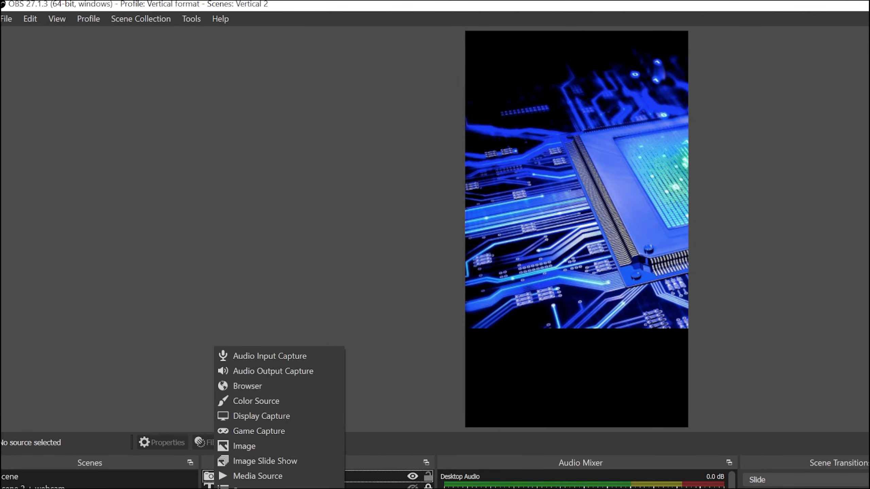
click(278, 478)
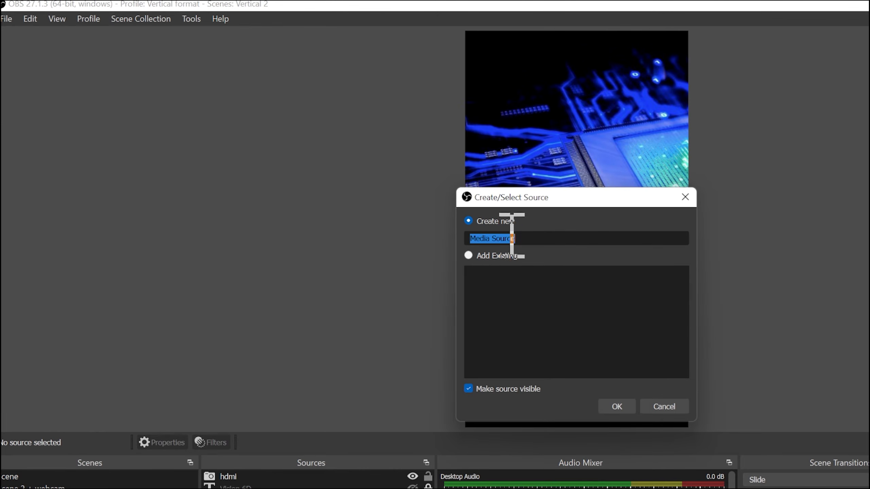
key(BackSpace)
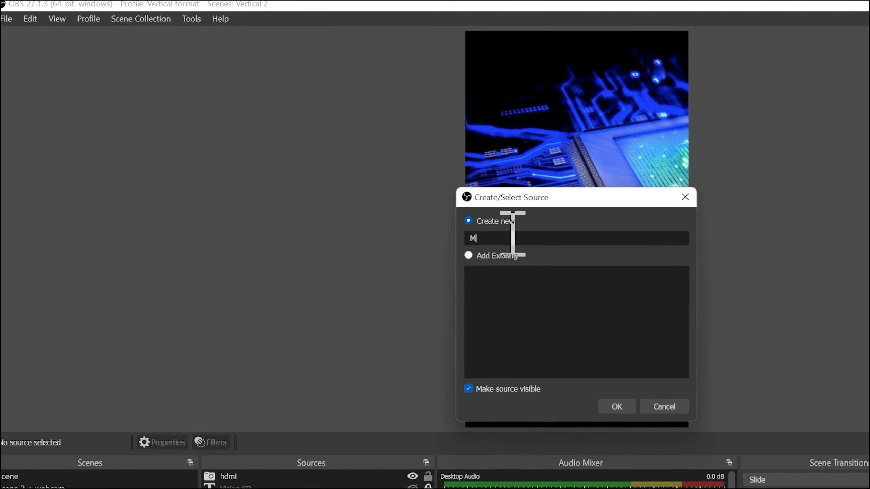
click(616, 407)
Load the milkyway video from the astronomy folder as the Milkyway source's local file and accept its properties
click(757, 385)
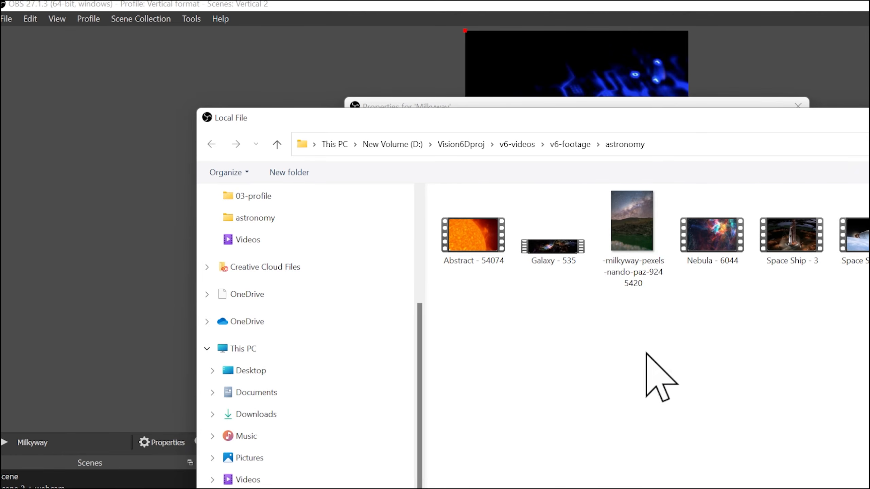
click(646, 240)
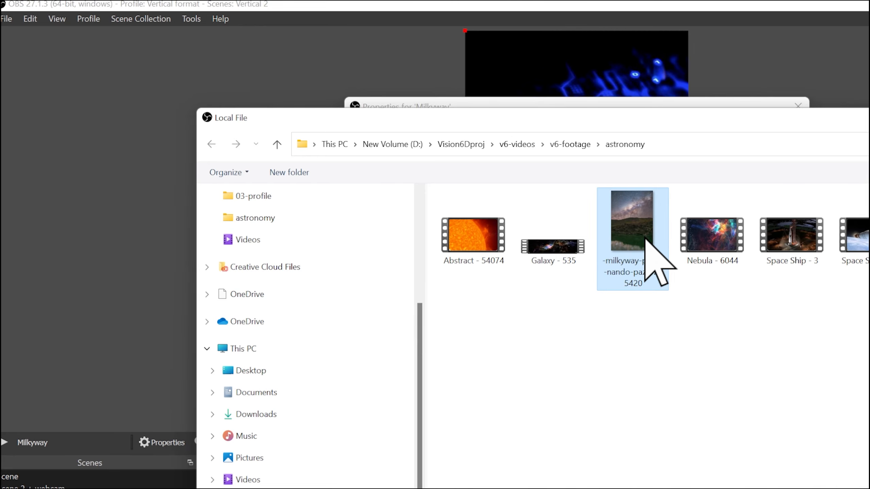
double_click(646, 240)
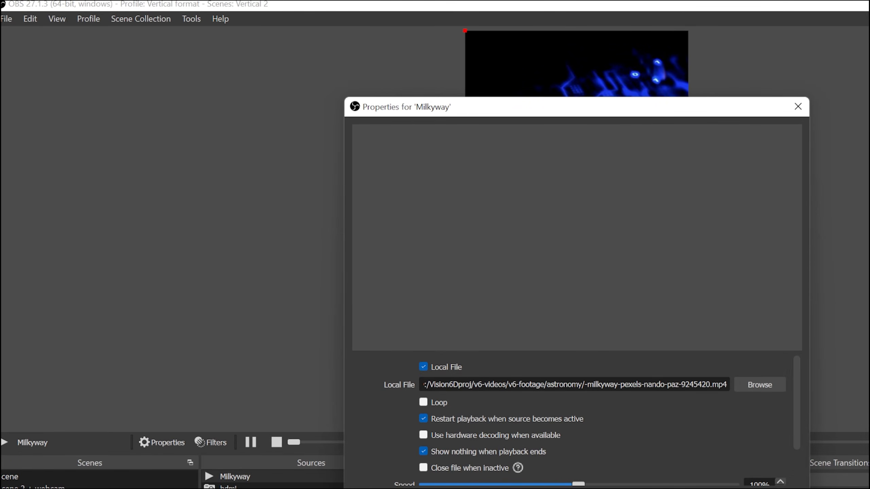
click(719, 488)
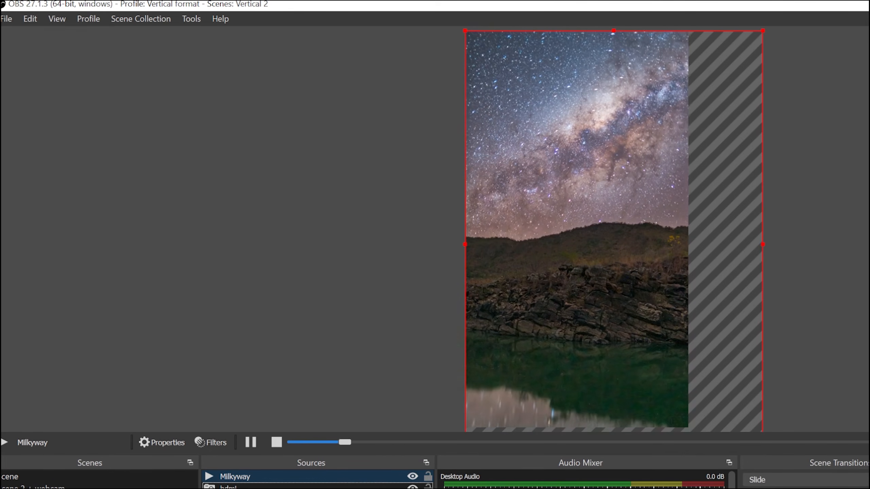
Fit the Milkyway media source to the screen of the vertical canvas
right_click(619, 296)
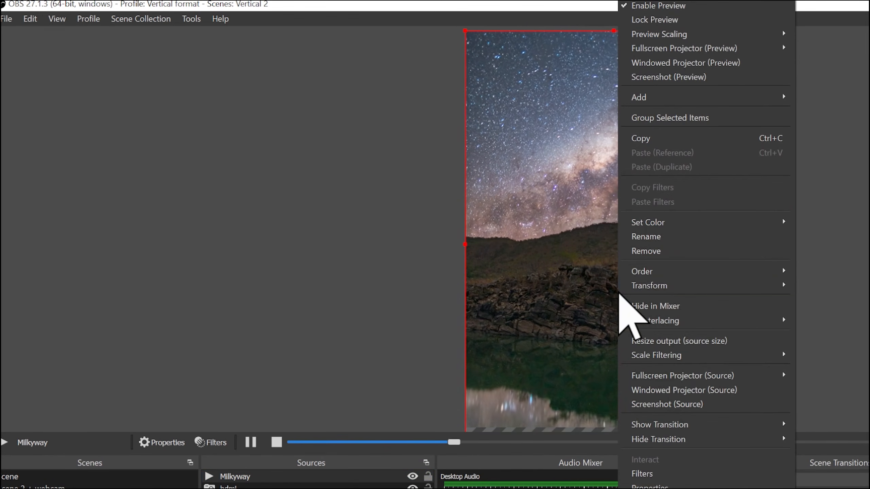
mouse_move(768, 293)
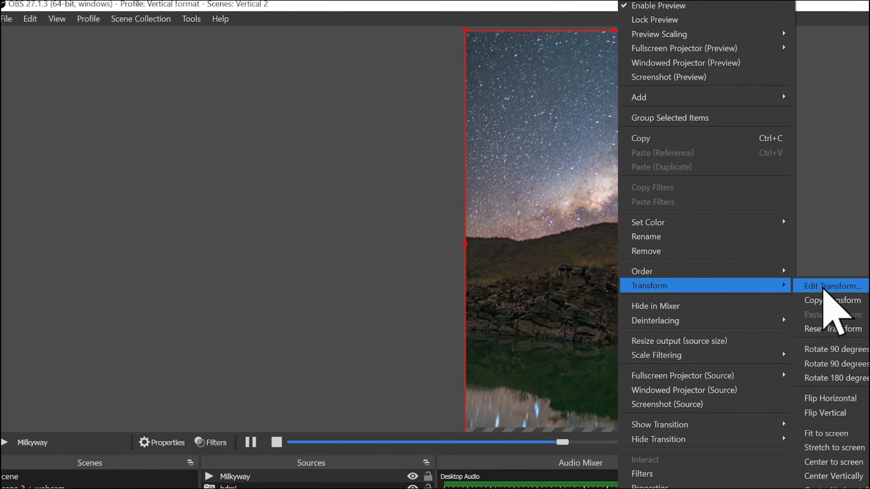
click(845, 433)
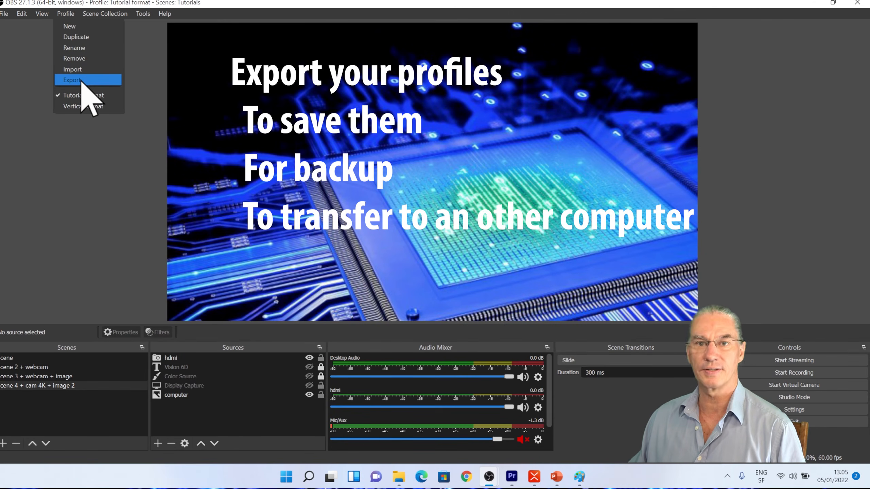
Start exporting the Tutorial format profile and create a folder named "obs" in the home folder
click(82, 81)
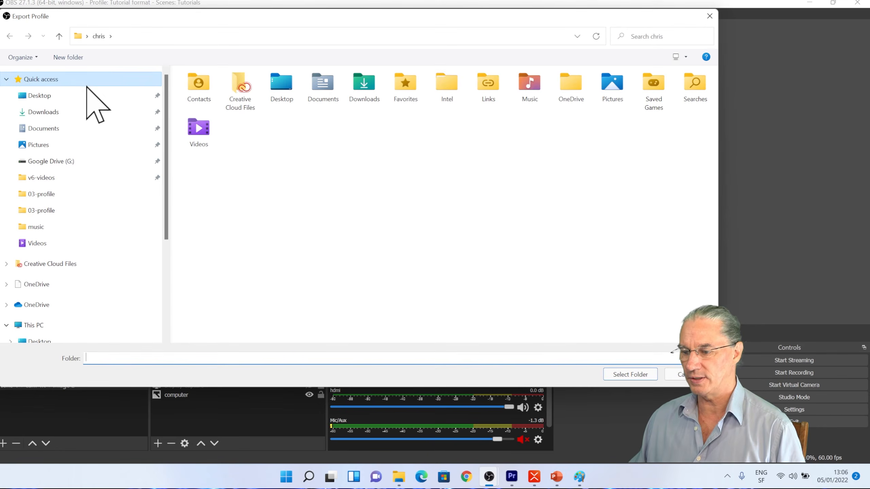
right_click(289, 157)
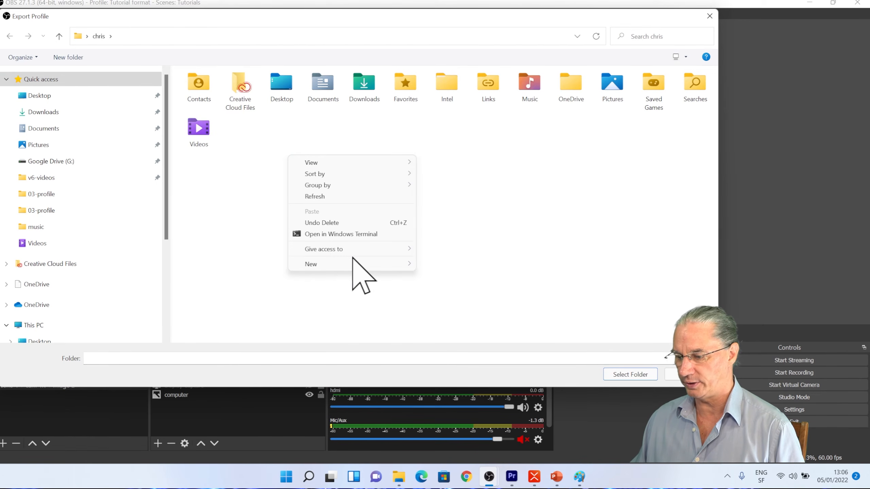
mouse_move(394, 265)
click(438, 265)
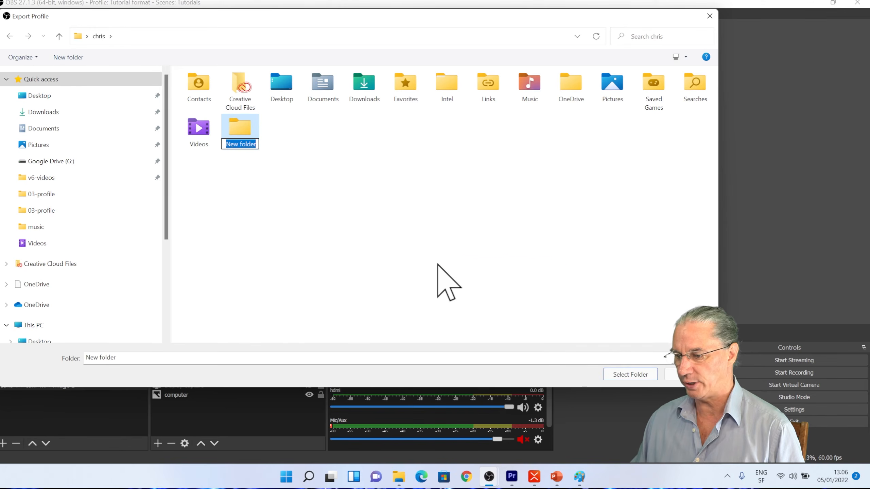
key(BackSpace)
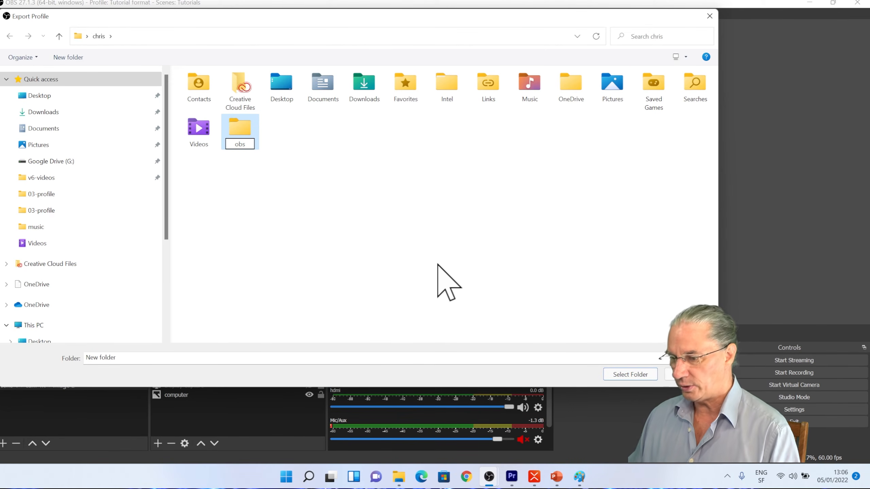
key(Return)
Create a "profiles" subfolder inside the obs folder and export the profile into it
double_click(241, 137)
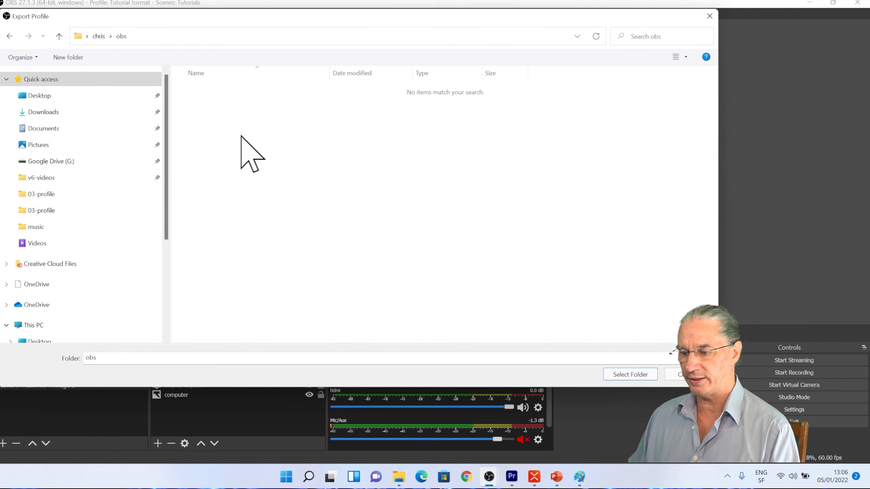
right_click(241, 137)
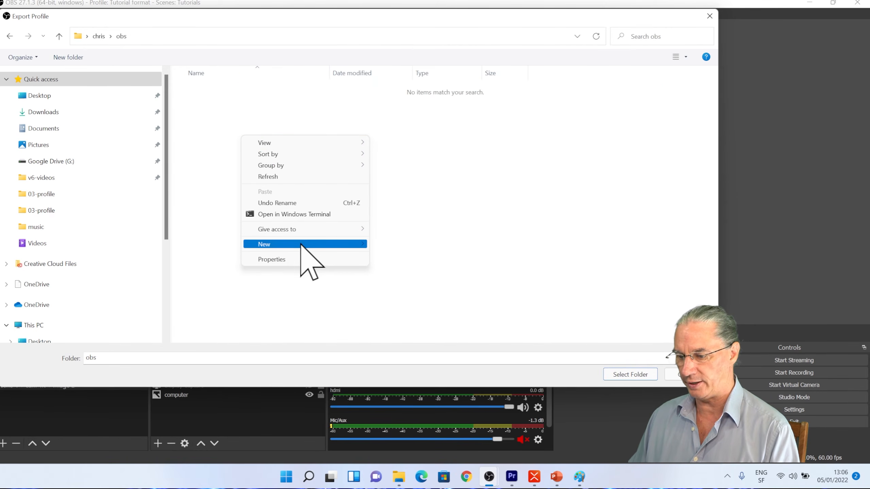
mouse_move(352, 244)
click(389, 246)
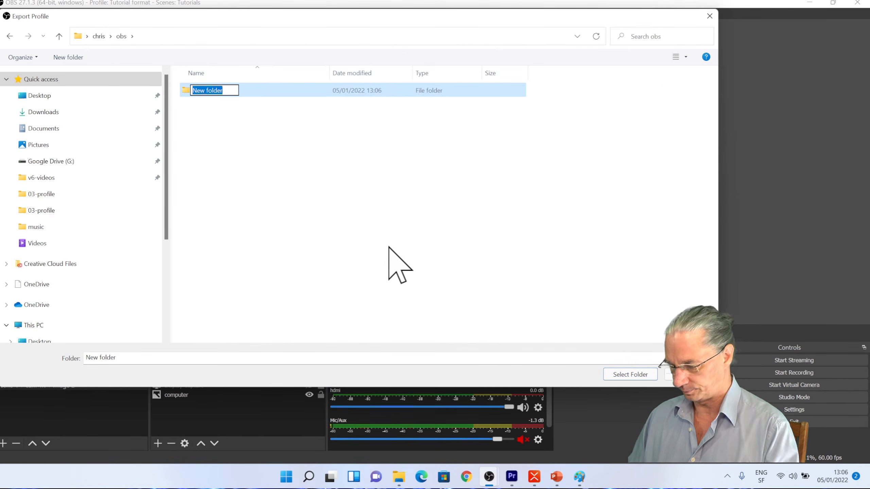
key(BackSpace)
text(pro)
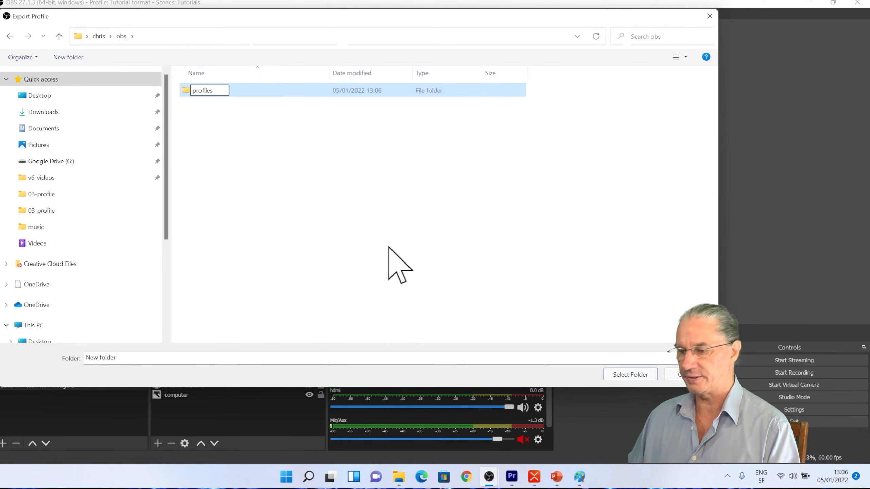
text(files)
key(Return)
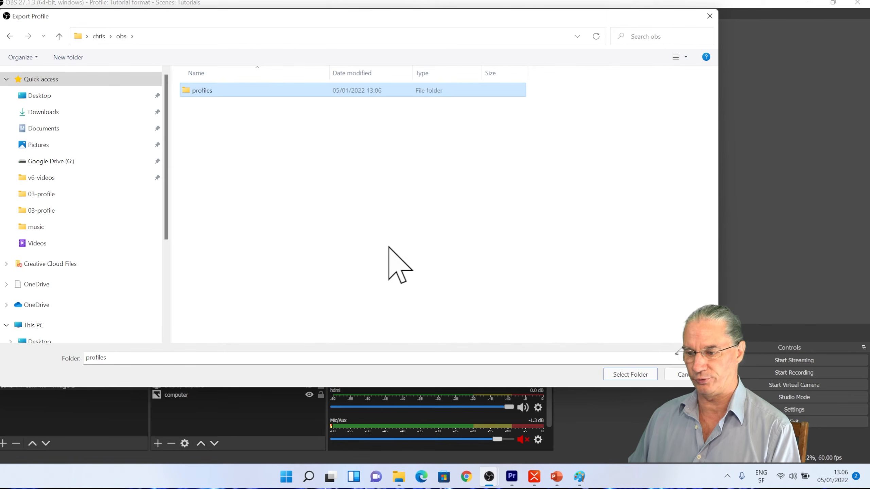
click(630, 374)
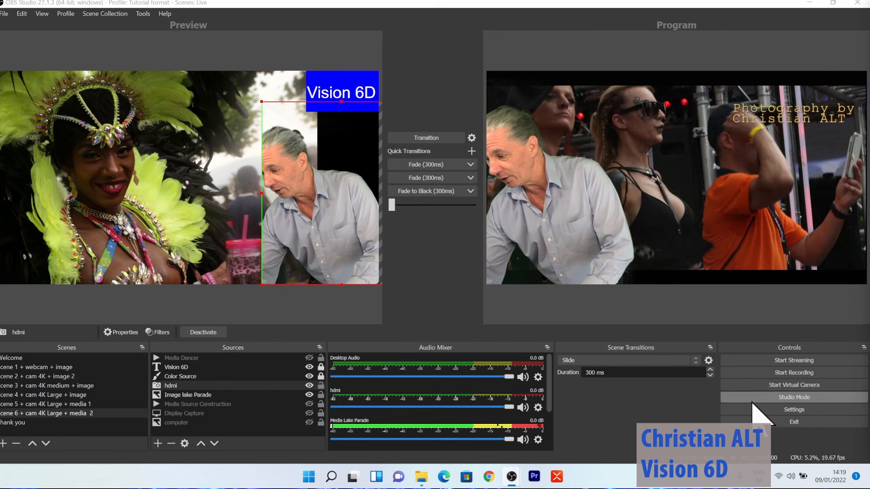
Transition the previewed Scene 6 to the program output, and turn on Studio Mode
click(442, 139)
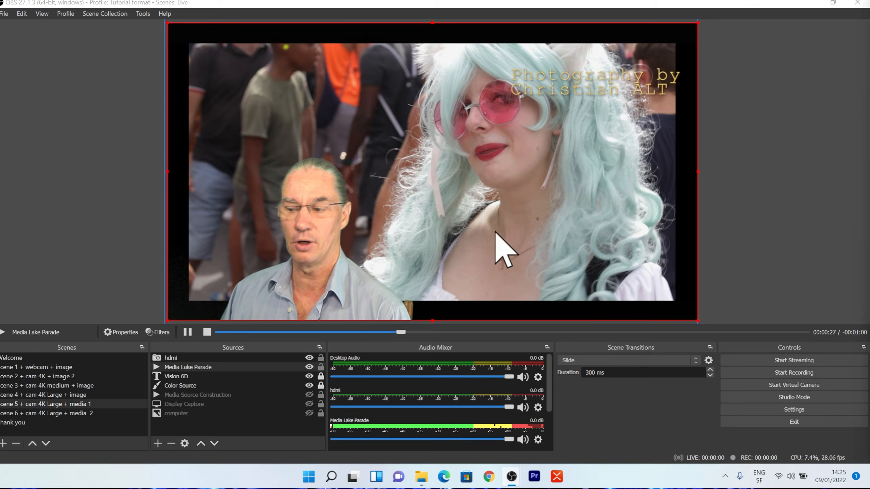
click(775, 397)
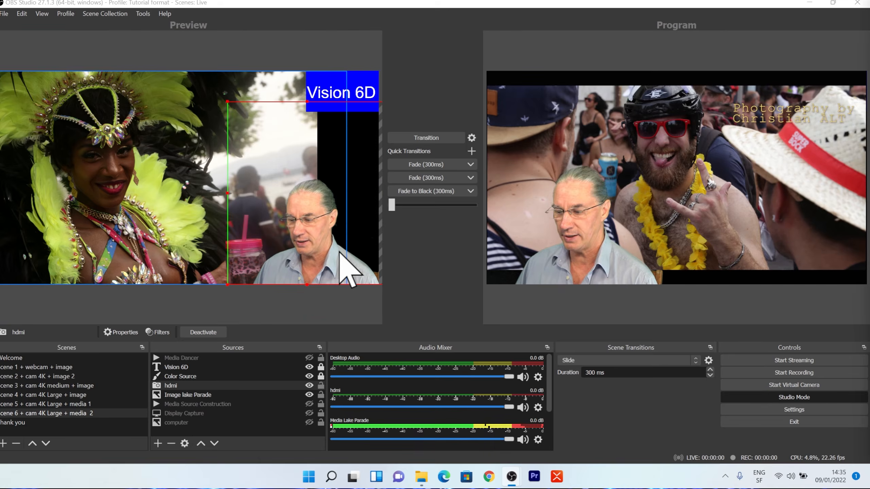
Move the hdmi camera across the Scene 6 preview and back to the image's right side, and transition the scene to program
drag(345, 269, 102, 250)
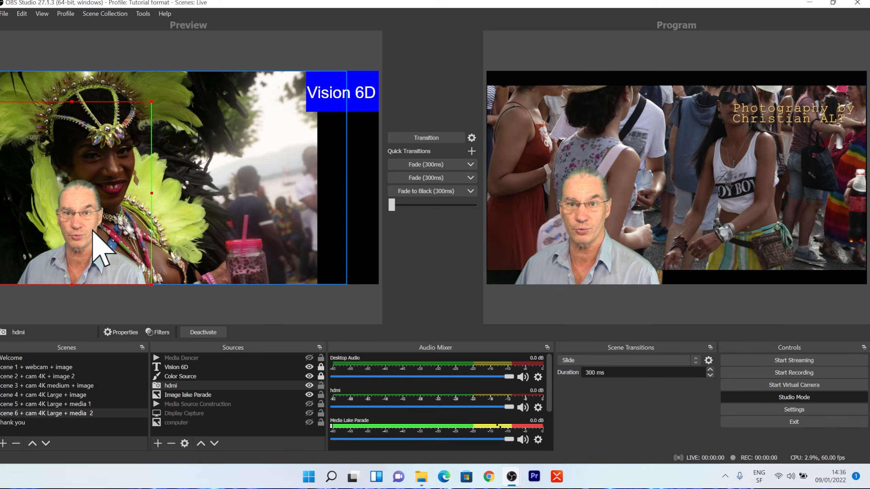
drag(93, 233, 323, 229)
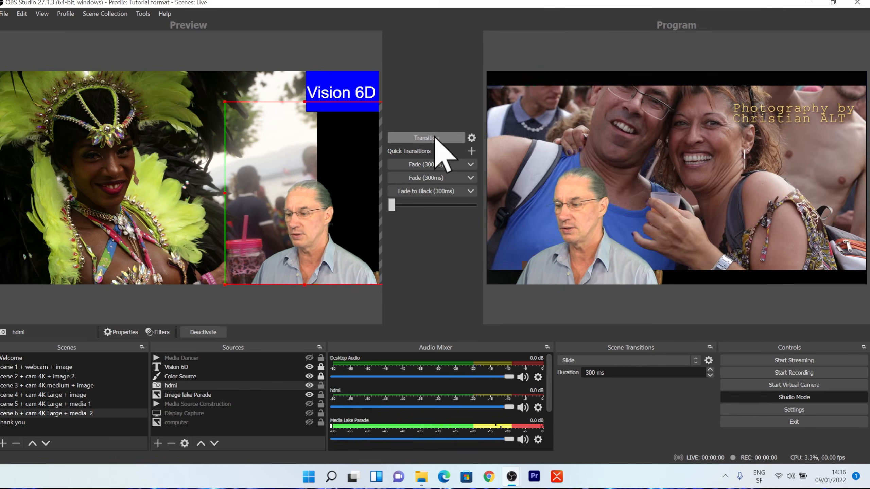
click(427, 138)
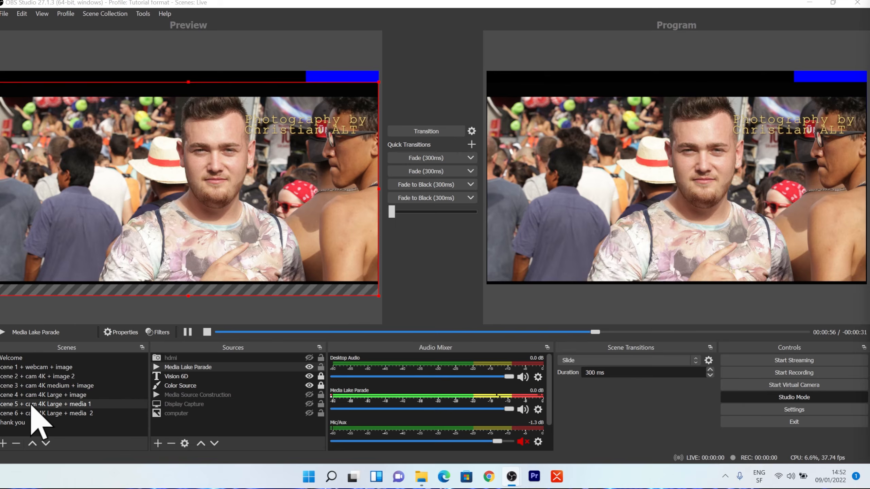
Duplicate Scene 5 as "Scene 7 + cam 4K Large + media 3" and place it directly above the Thank you scene
click(33, 404)
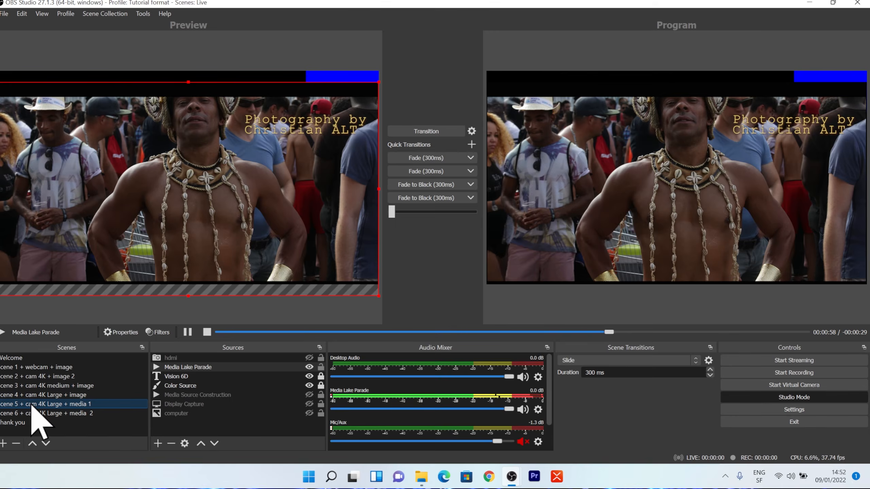
right_click(32, 404)
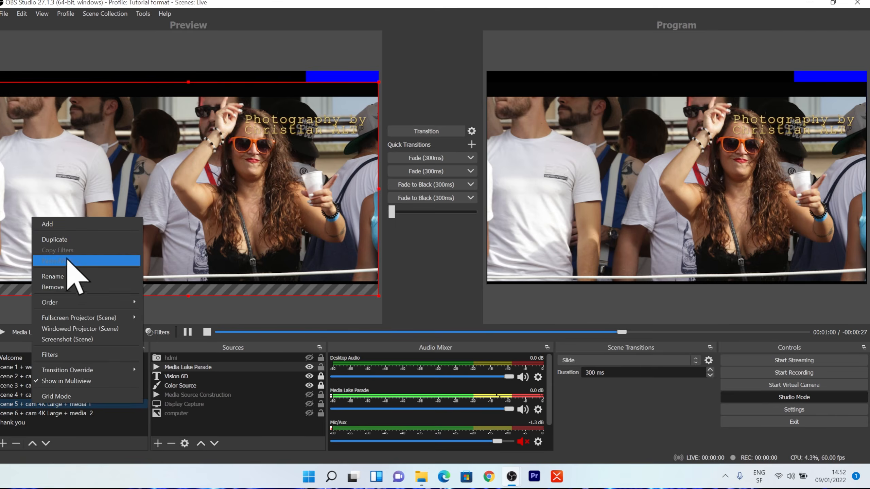
click(79, 240)
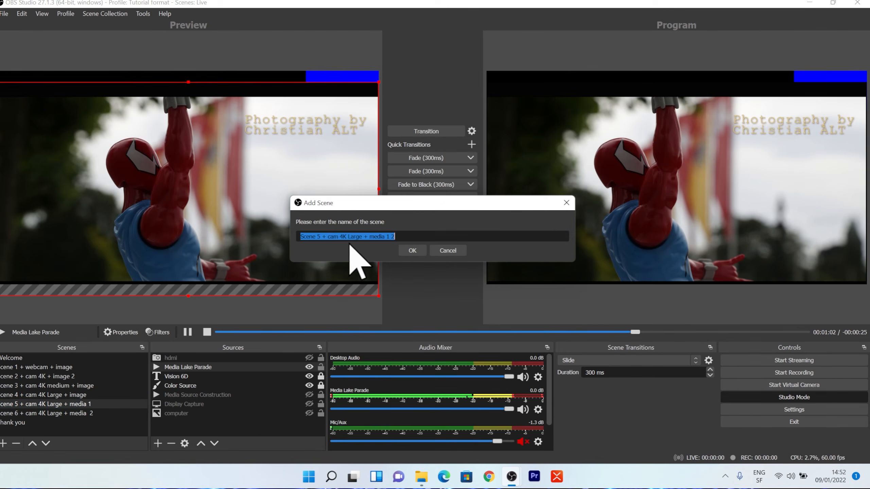
click(318, 237)
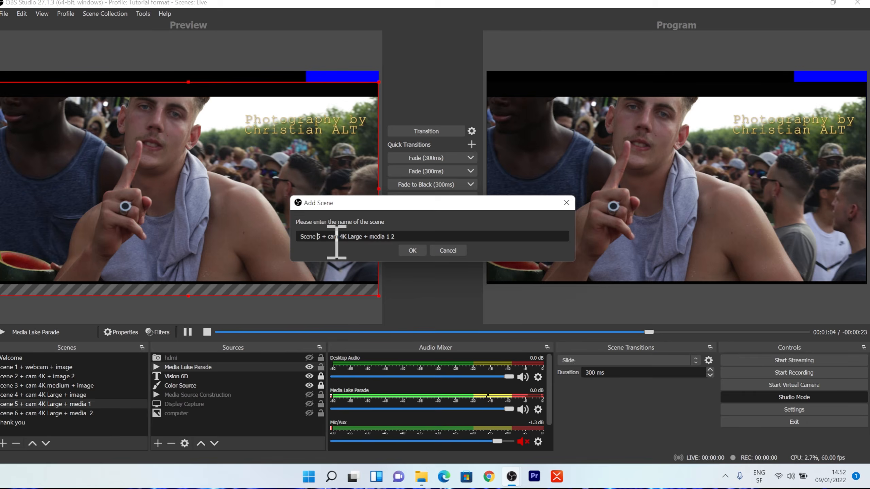
key(Delete)
text(7)
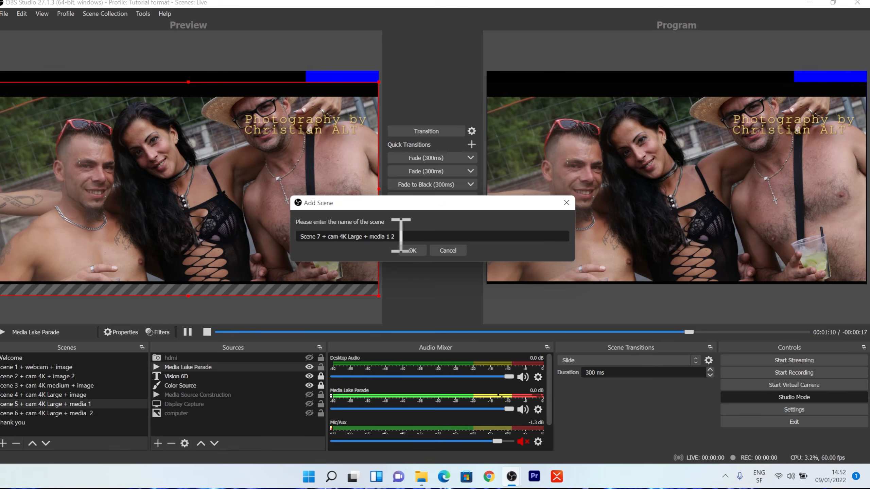
key(BackSpace)
key(BackSpace)
key(BackSpace)
text(3)
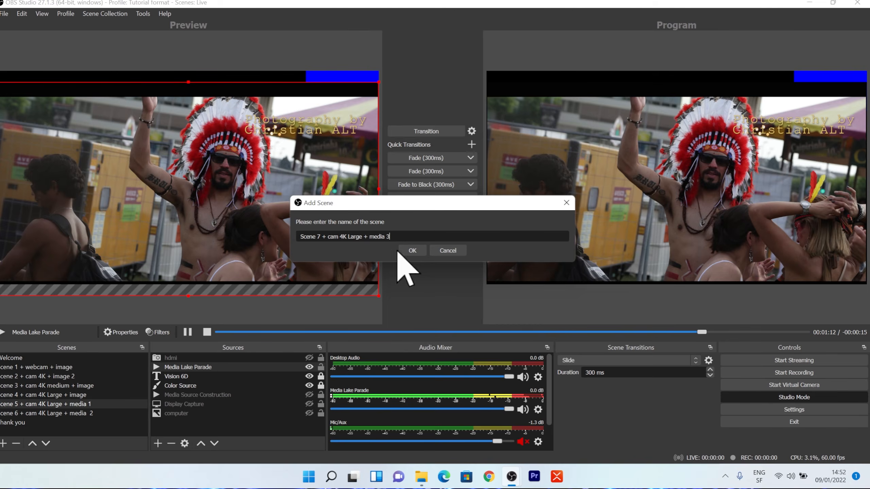
click(425, 251)
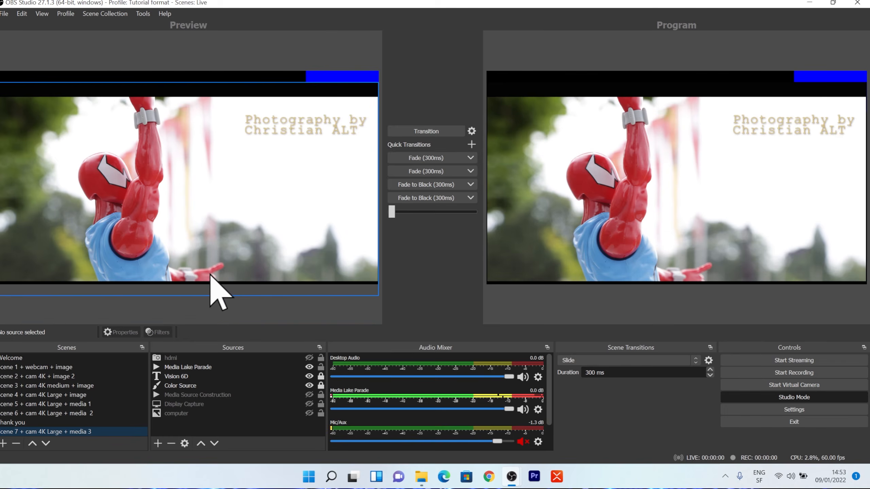
drag(63, 432, 56, 422)
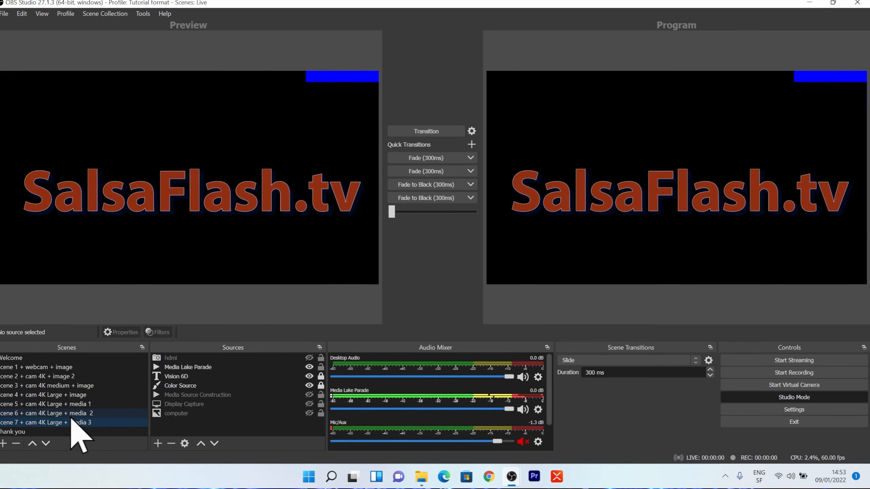
Add the existing Media Dancer media source to Scene 7
click(159, 445)
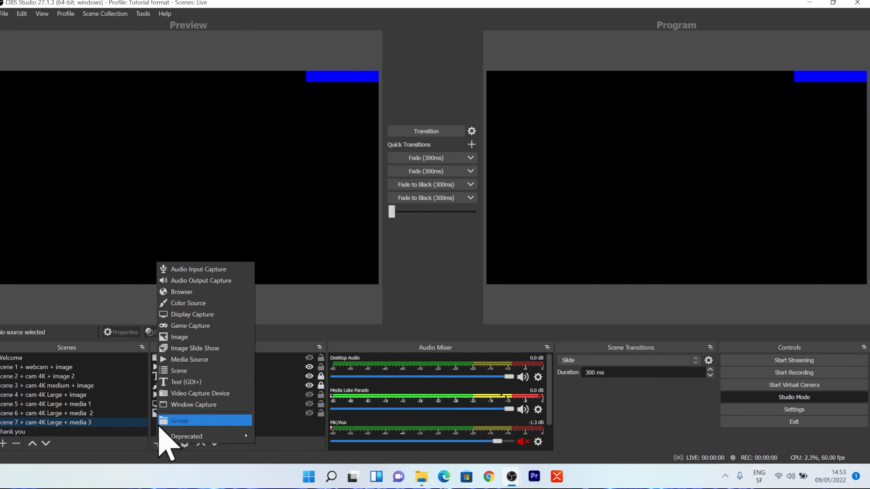
click(194, 359)
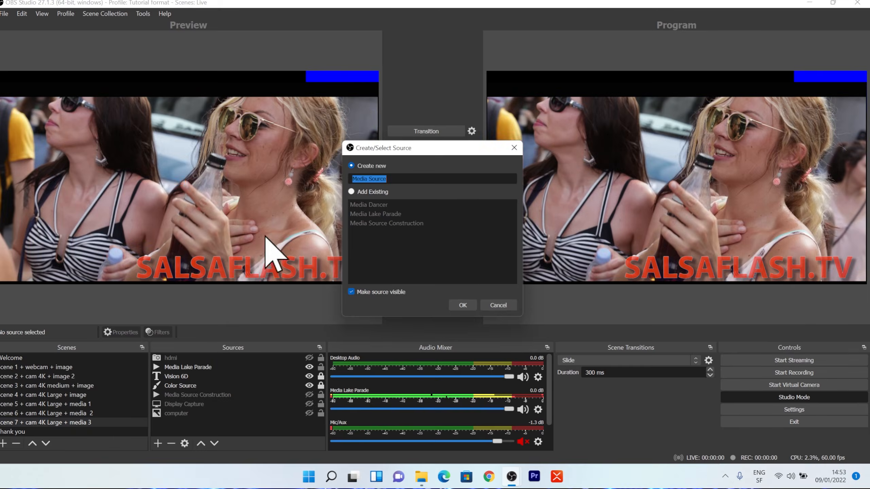
click(351, 191)
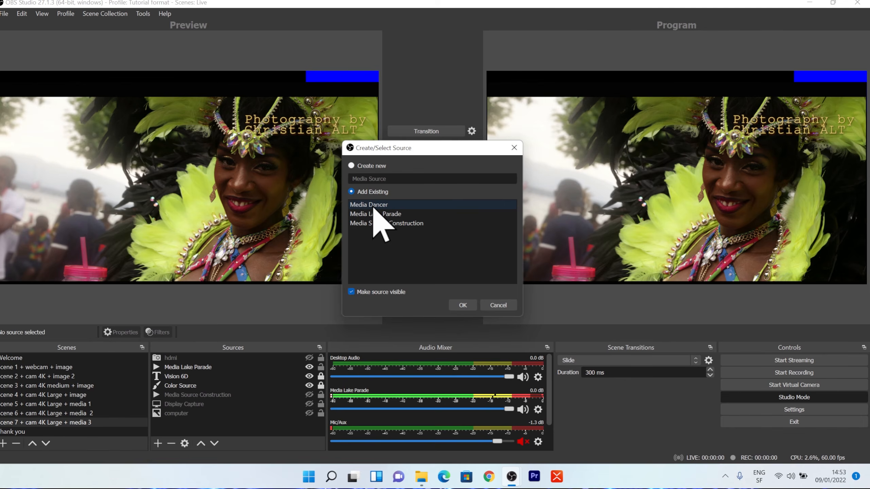
click(466, 305)
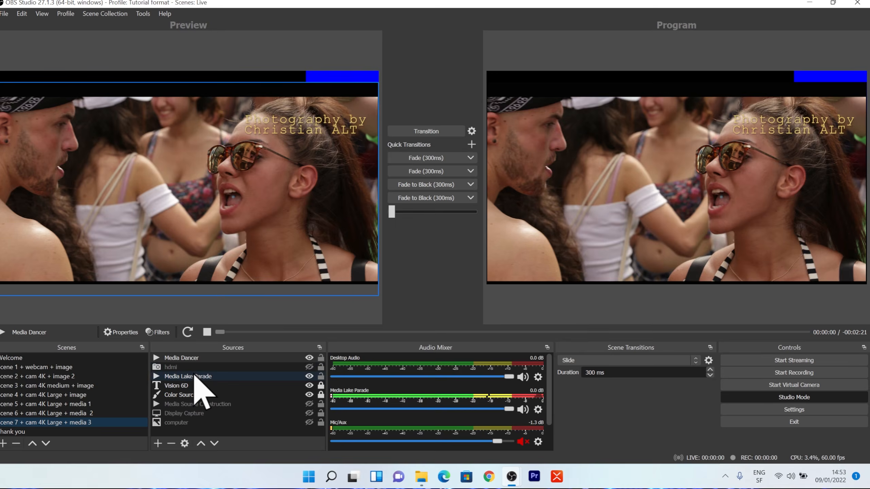
Hide the Media Lake Parade source in Scene 7 and reorder Media Dancer to sit below Color Source
click(204, 377)
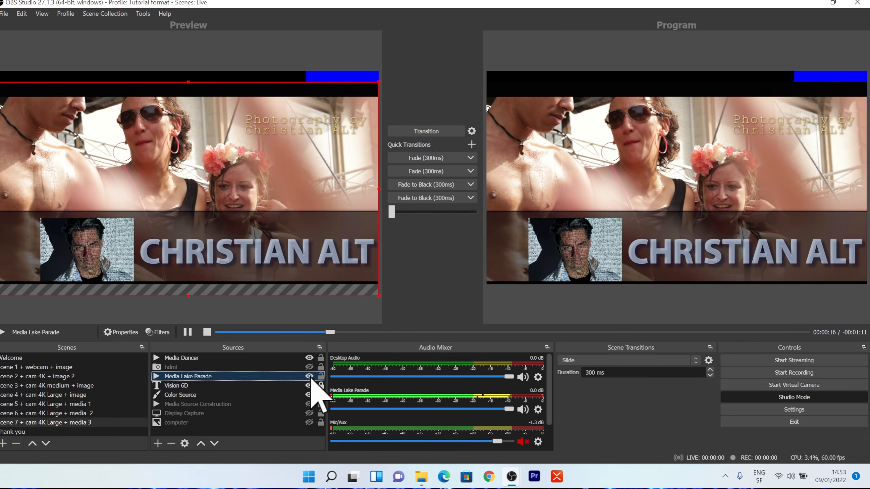
click(309, 376)
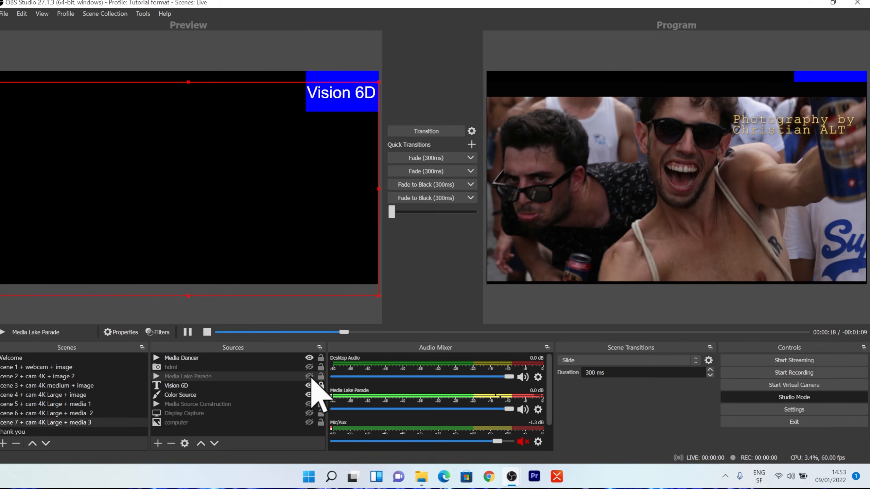
click(194, 358)
drag(190, 375, 191, 394)
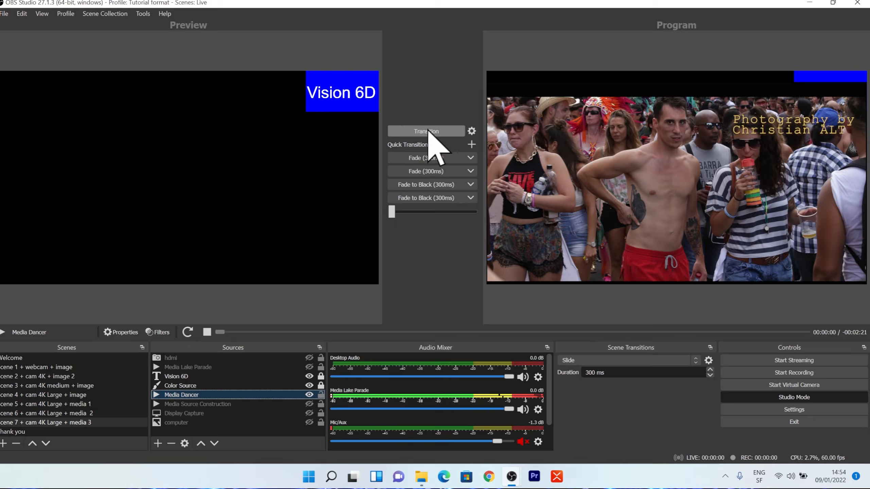
Transition Scene 7 to the program output and load Scene 7 back into the preview
click(429, 131)
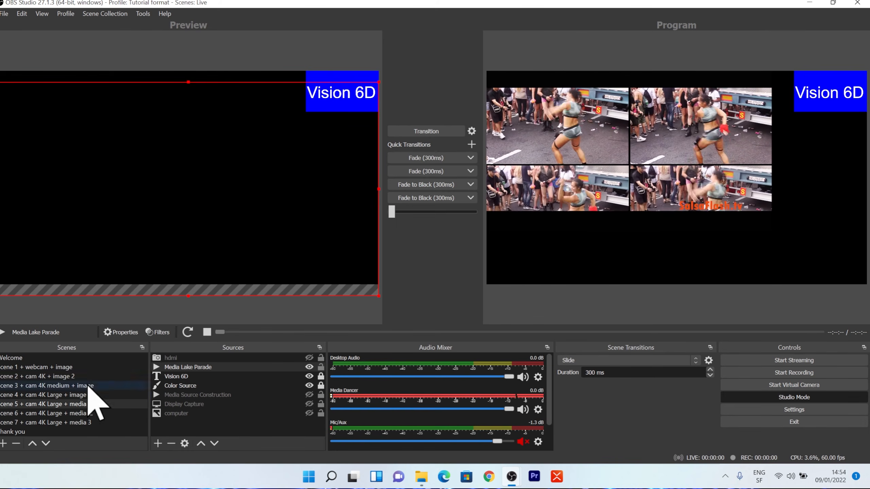
click(70, 423)
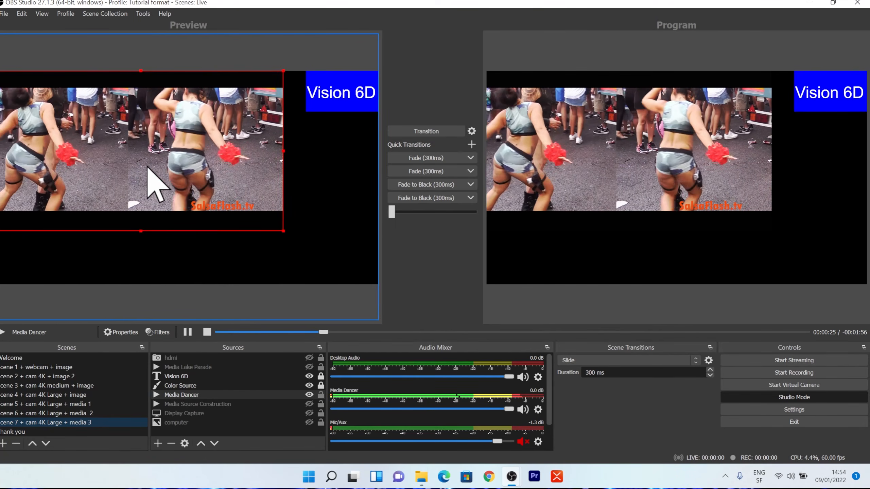
Fit the Media Dancer source in Scene 7 to the screen
right_click(200, 181)
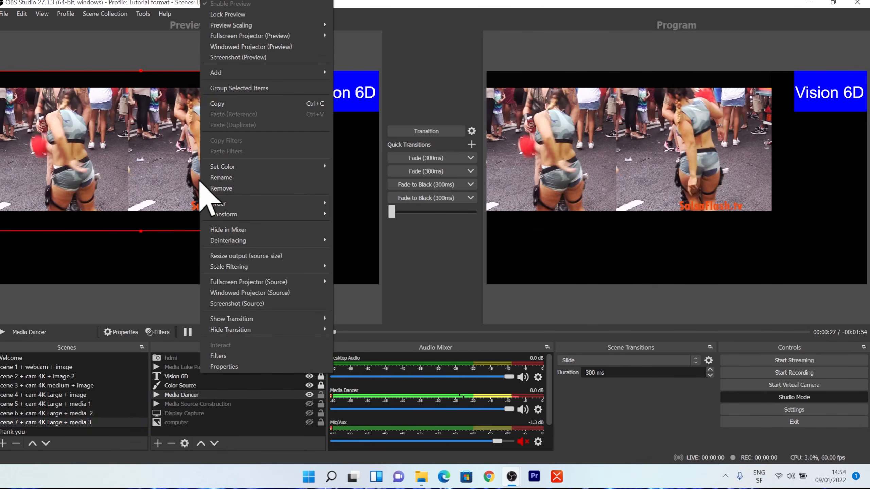
mouse_move(253, 216)
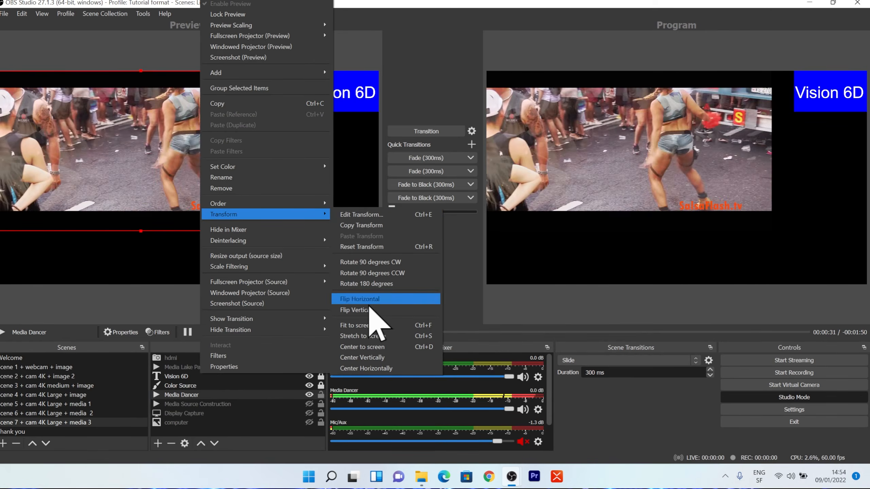
click(374, 328)
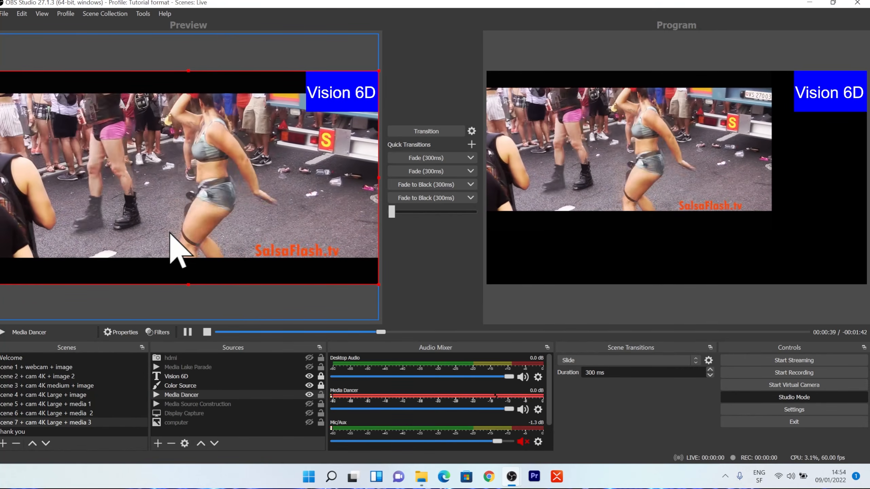
Transition the updated Scene 7 to the program output, and manually blend from it towards Scene 6 with the transition slider
click(431, 133)
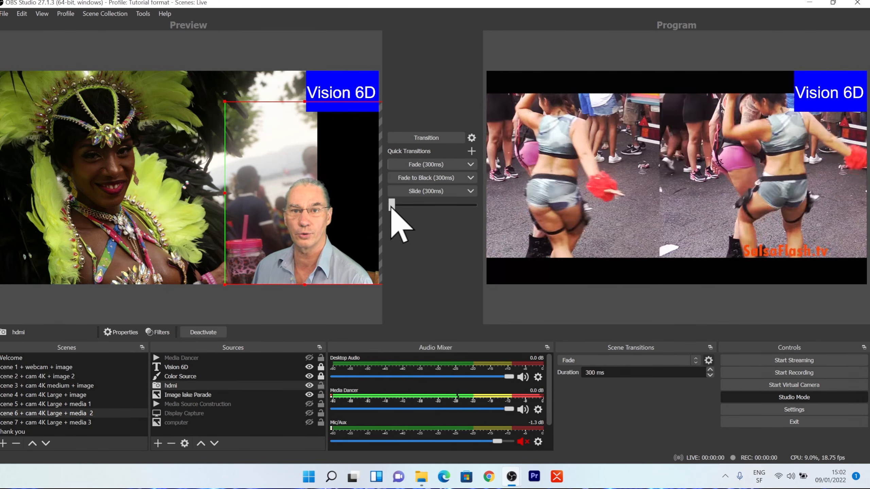
drag(391, 207, 449, 215)
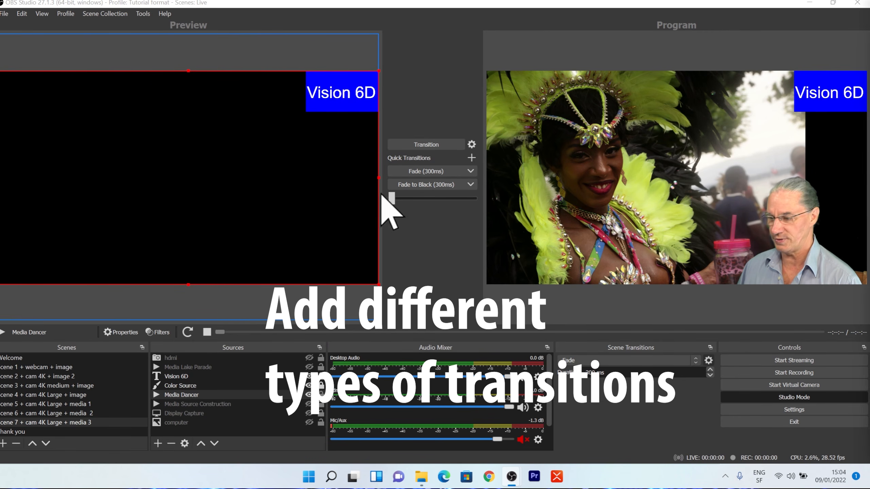
Add a 300 ms Slide quick transition and use it to send Scene 7 to the program output
click(472, 158)
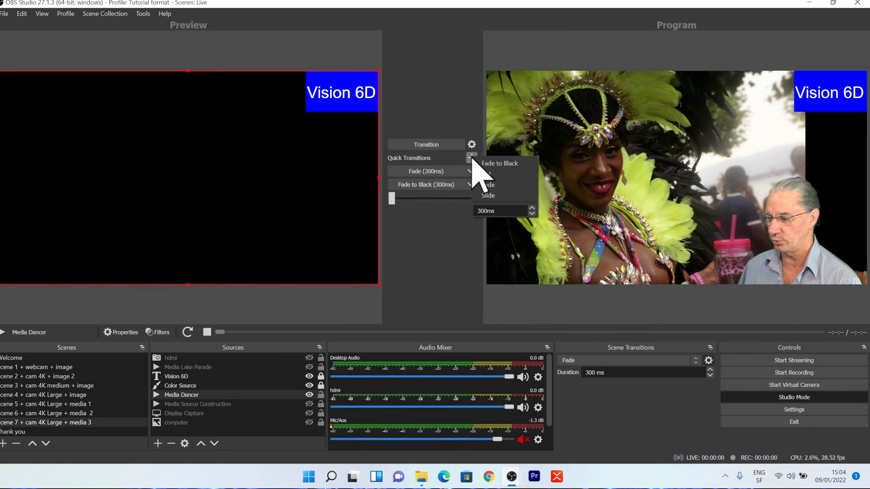
click(493, 196)
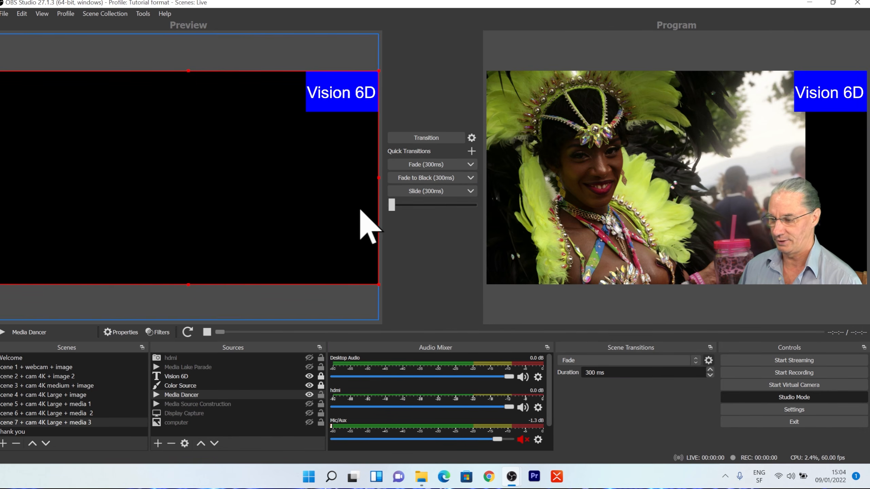
click(436, 192)
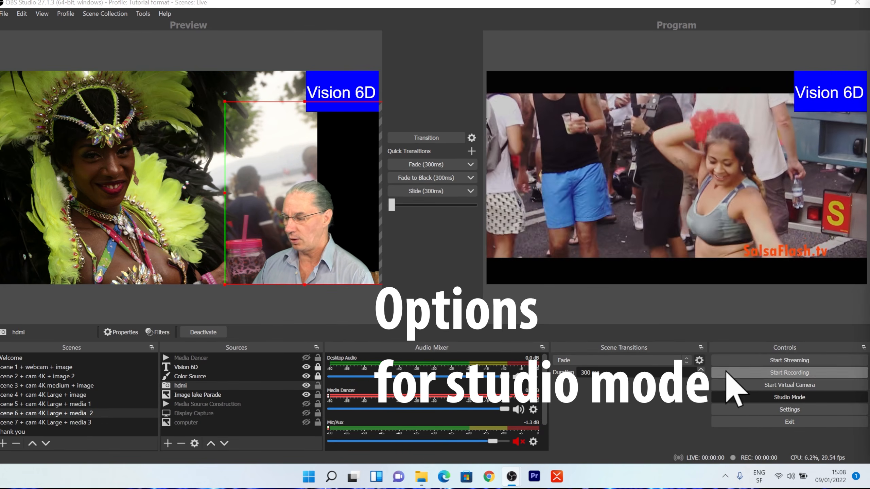
Enable the portrait/vertical layout for Studio Mode in the general settings, and restore the maximized window to its smaller size
click(749, 410)
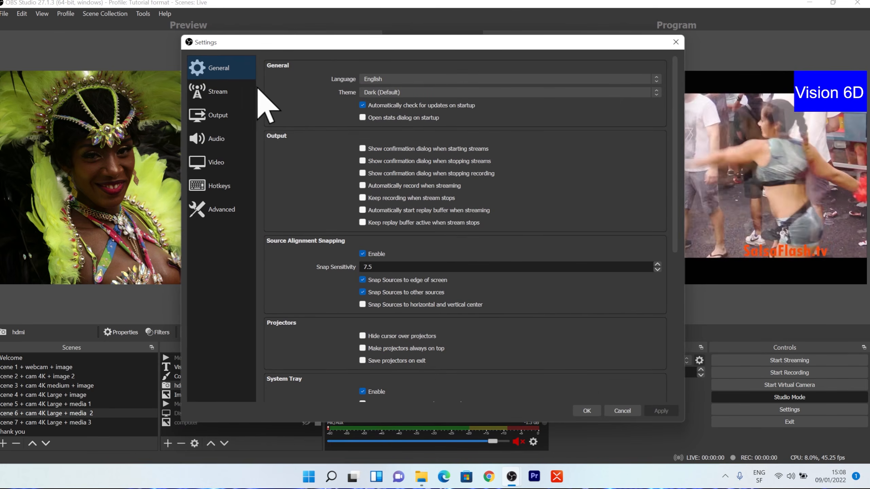
scroll(332, 236, down, 5)
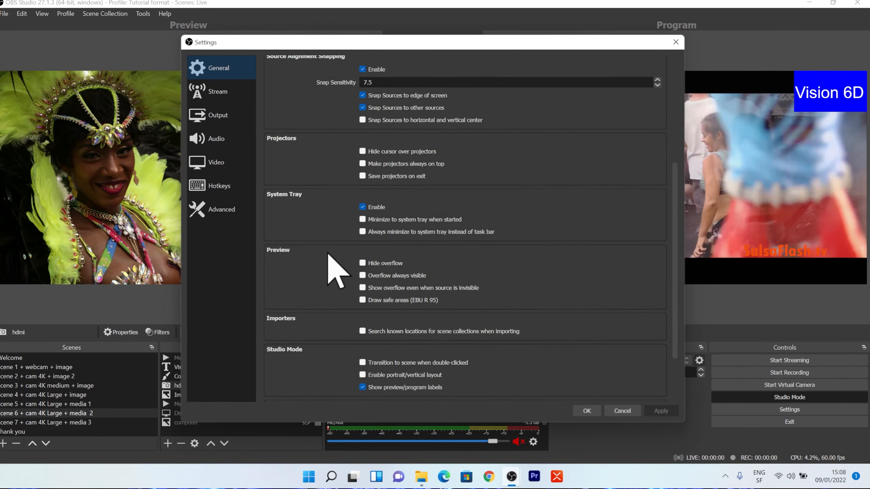
scroll(330, 255, down, 2)
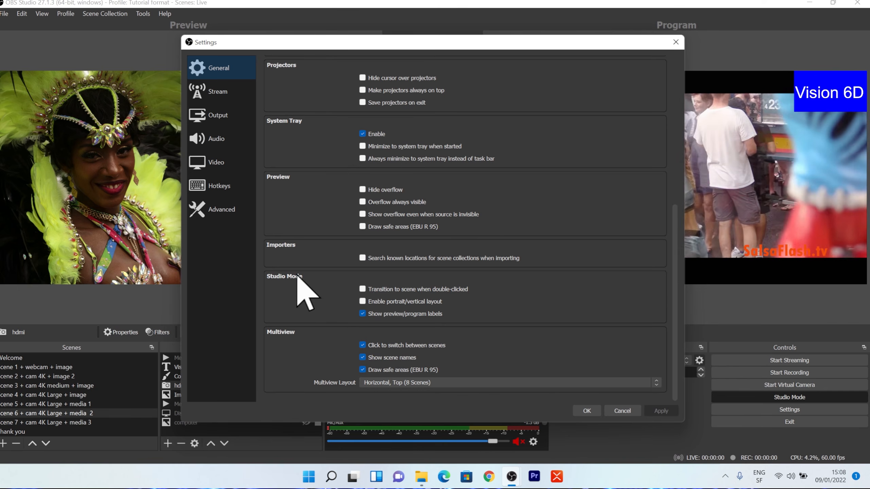
scroll(301, 198, up, 2)
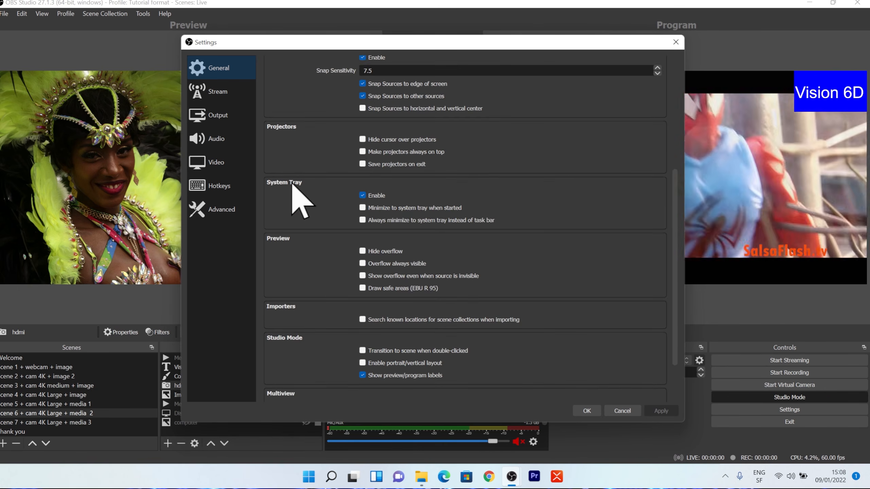
scroll(307, 247, down, 2)
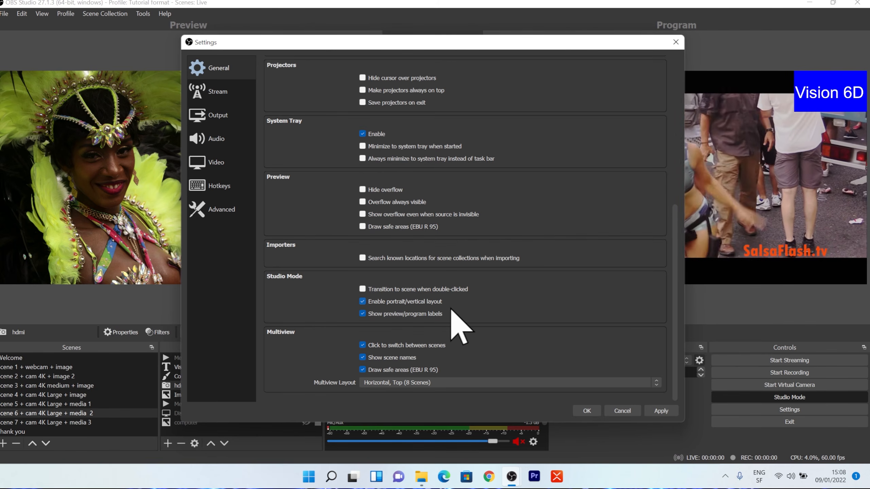
click(658, 411)
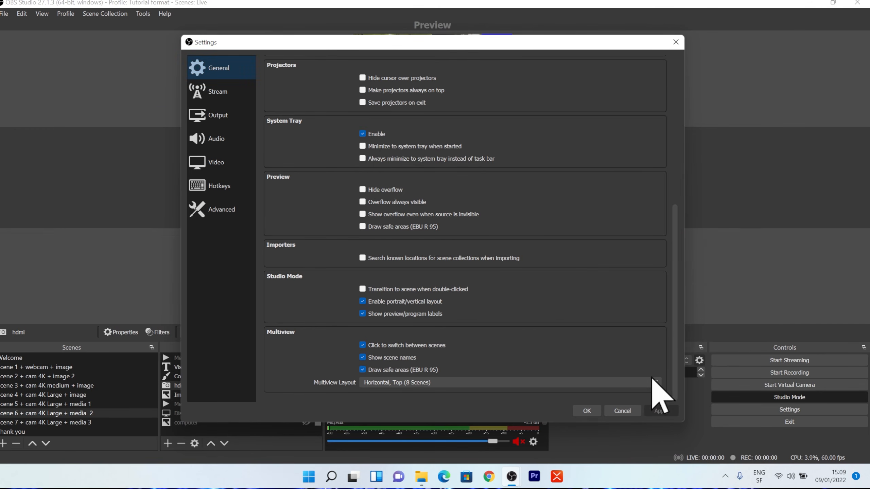
click(597, 413)
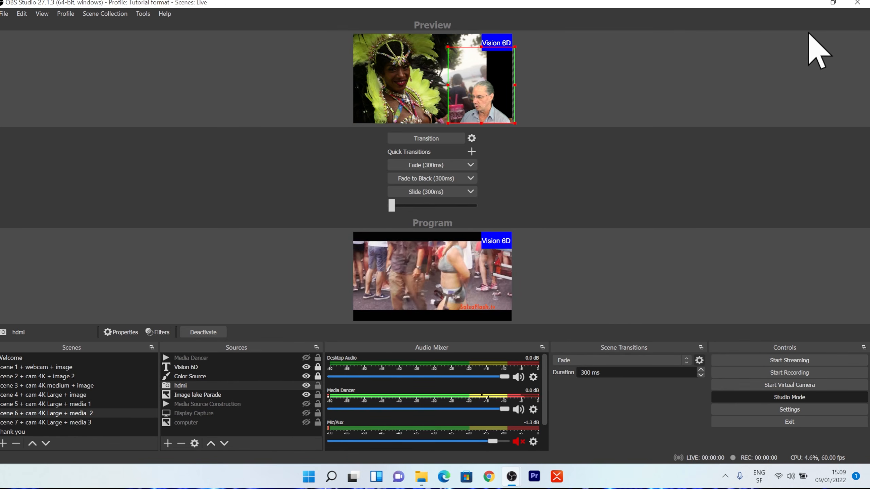
click(833, 2)
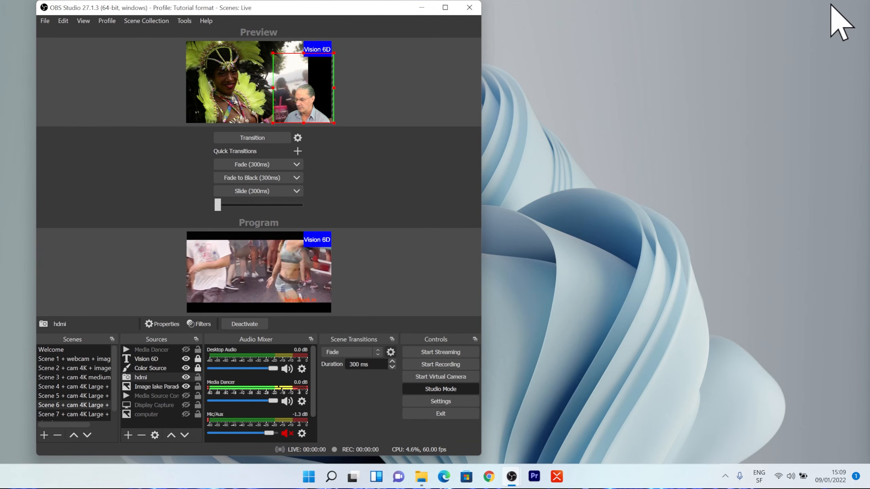